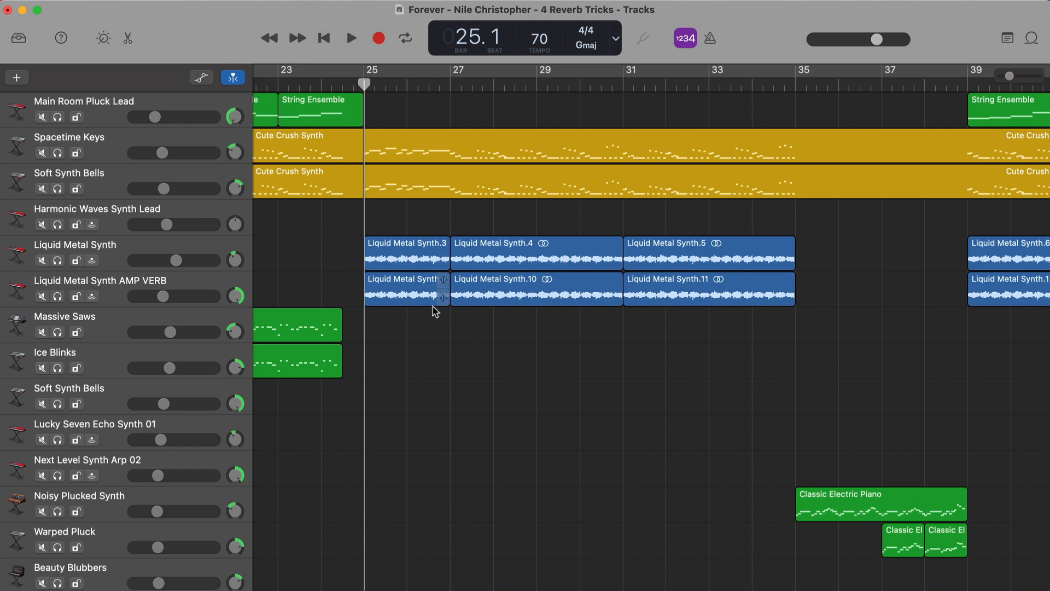
- Audition the Liquid Metal Synth AMP VERB track soloed from bar 25, ending with its solo off
click(121, 287)
click(58, 296)
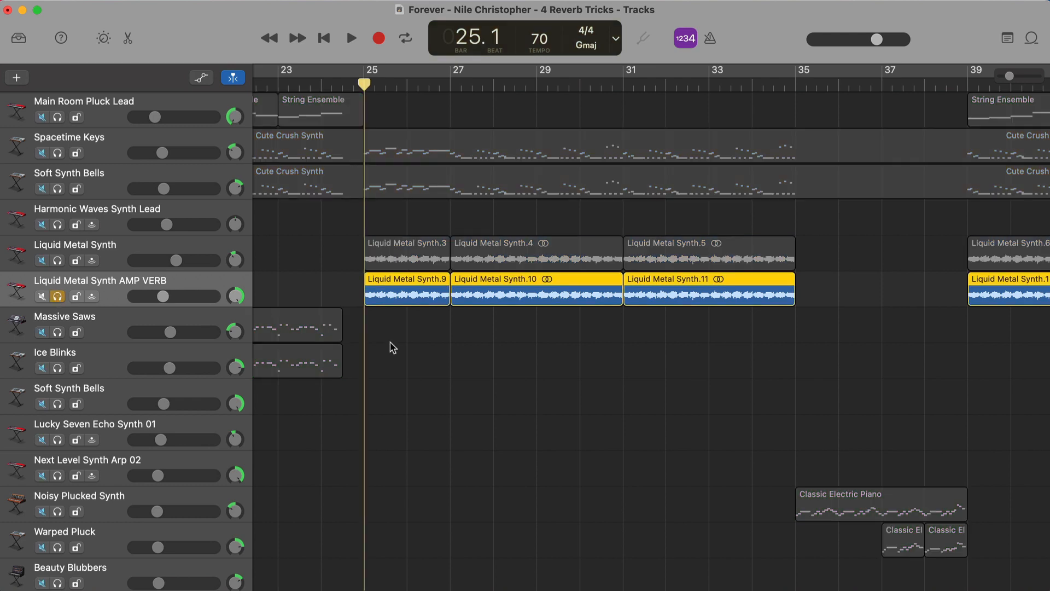
key(space)
scroll(393, 348, down, 1)
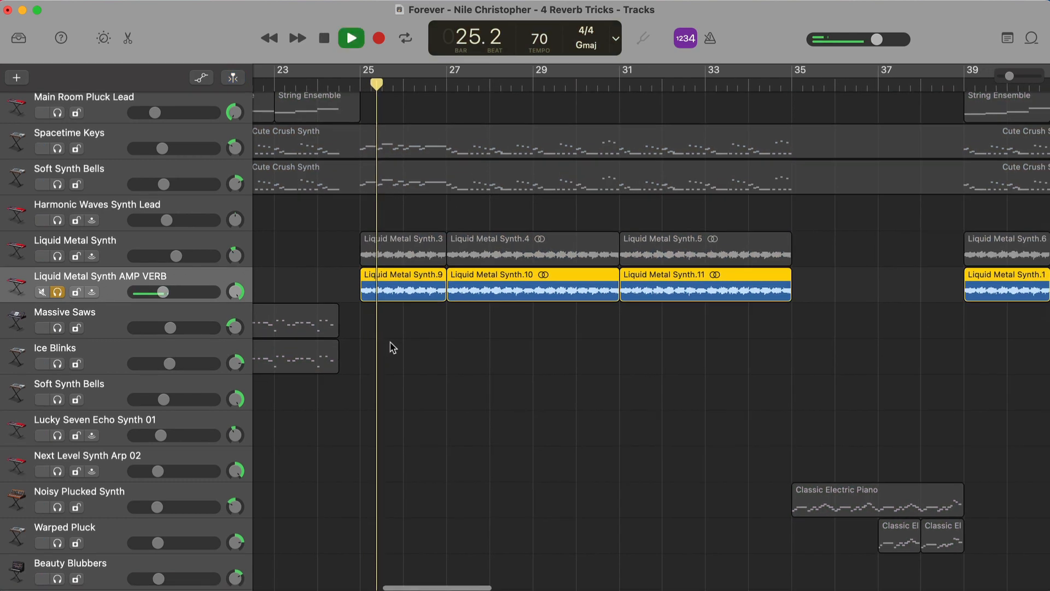
scroll(393, 347, right, 1)
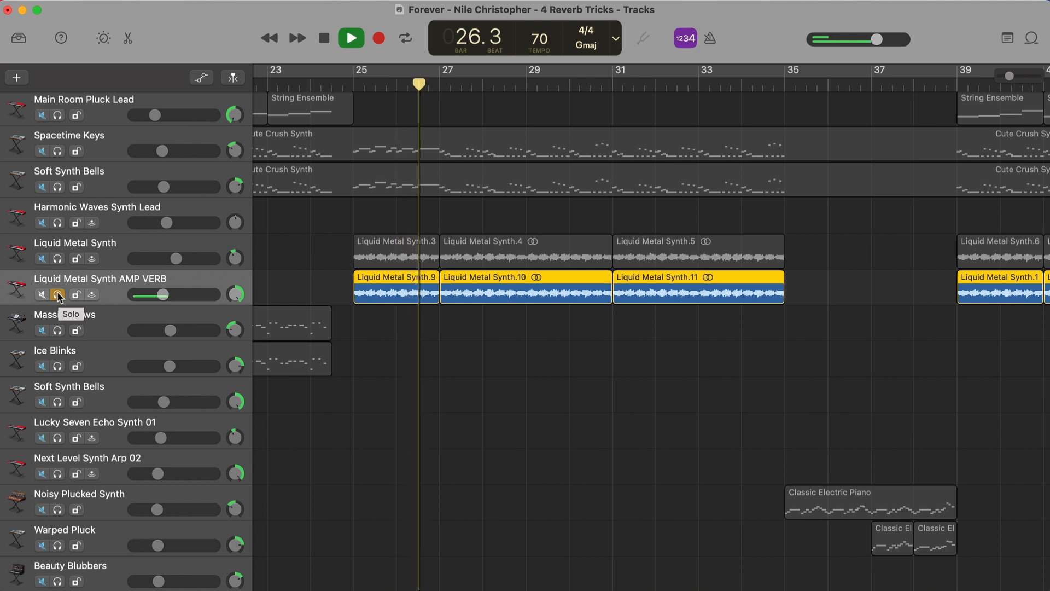
key(space)
click(57, 295)
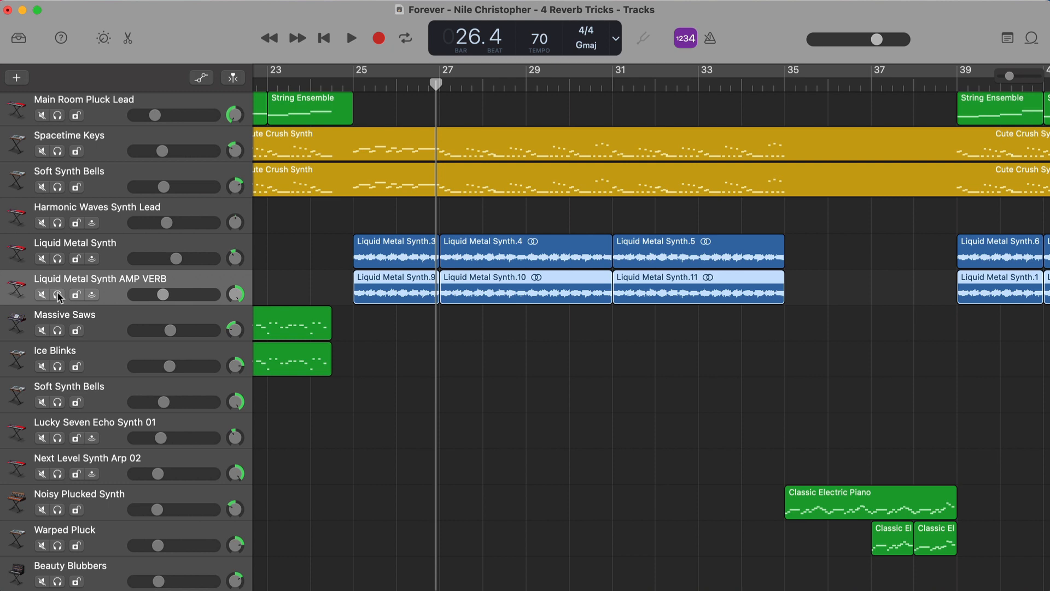
- Play the full mix and compare it with the Liquid Metal Synth AMP VERB track muted and unmuted
key(space)
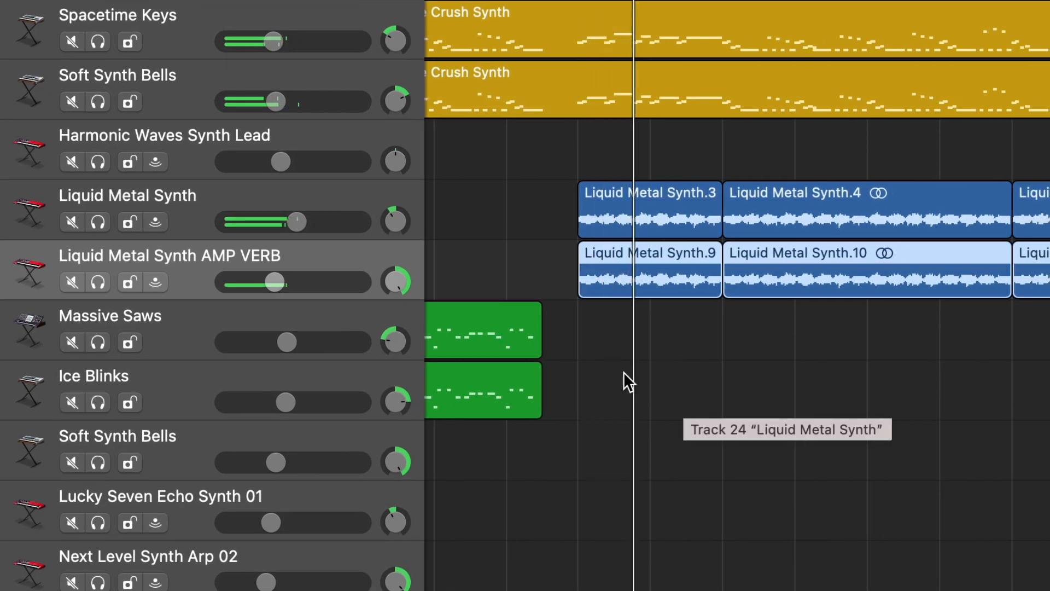
click(71, 280)
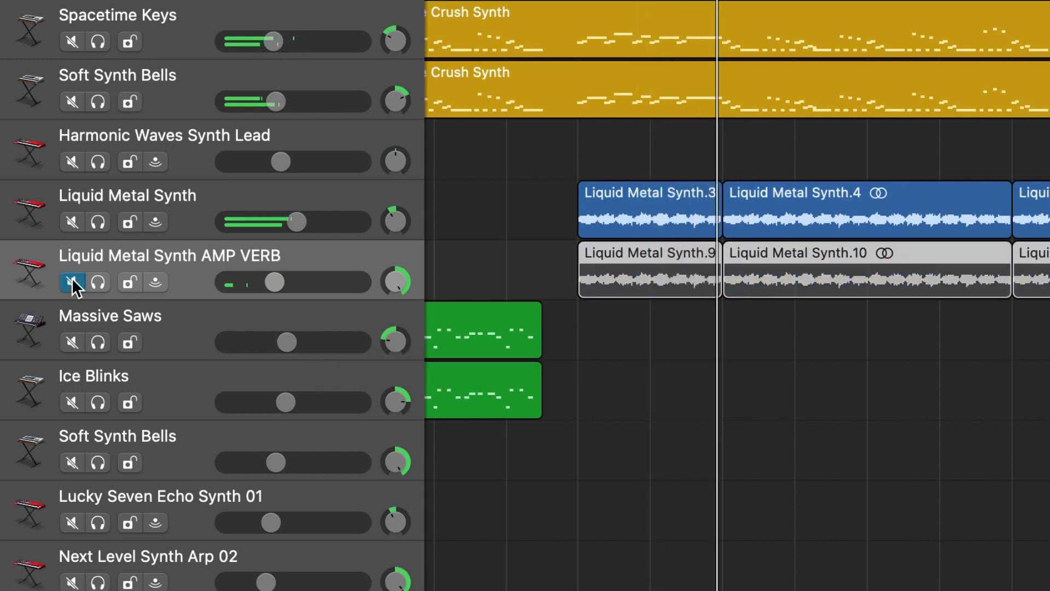
click(71, 280)
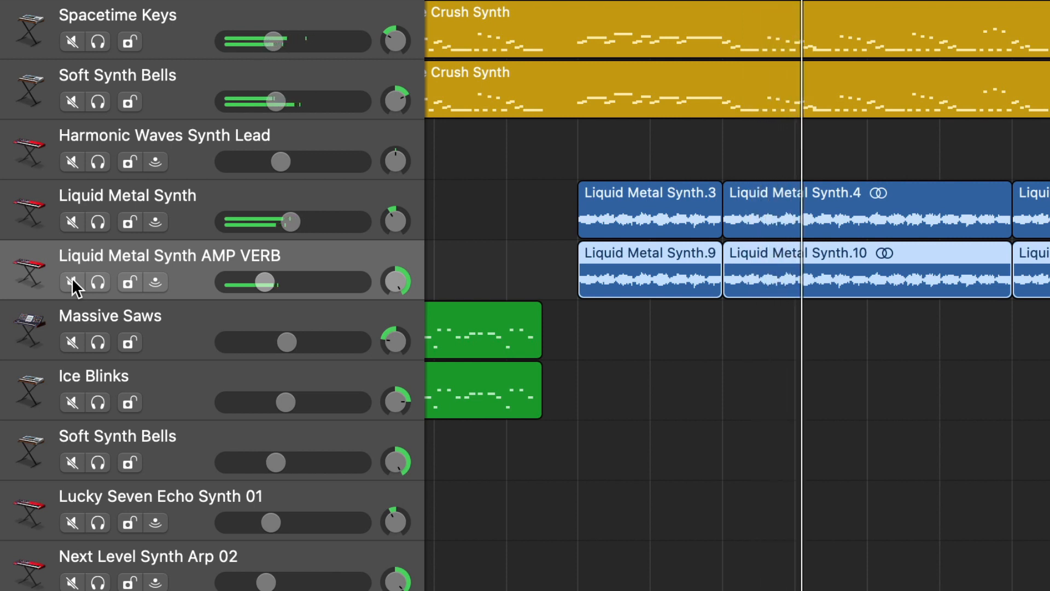
click(71, 280)
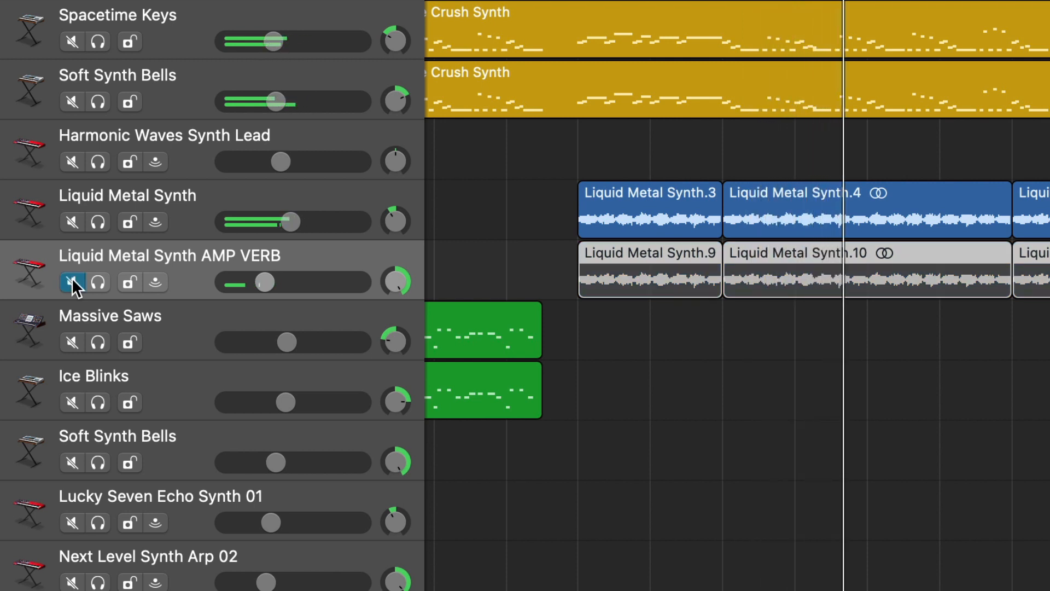
click(72, 280)
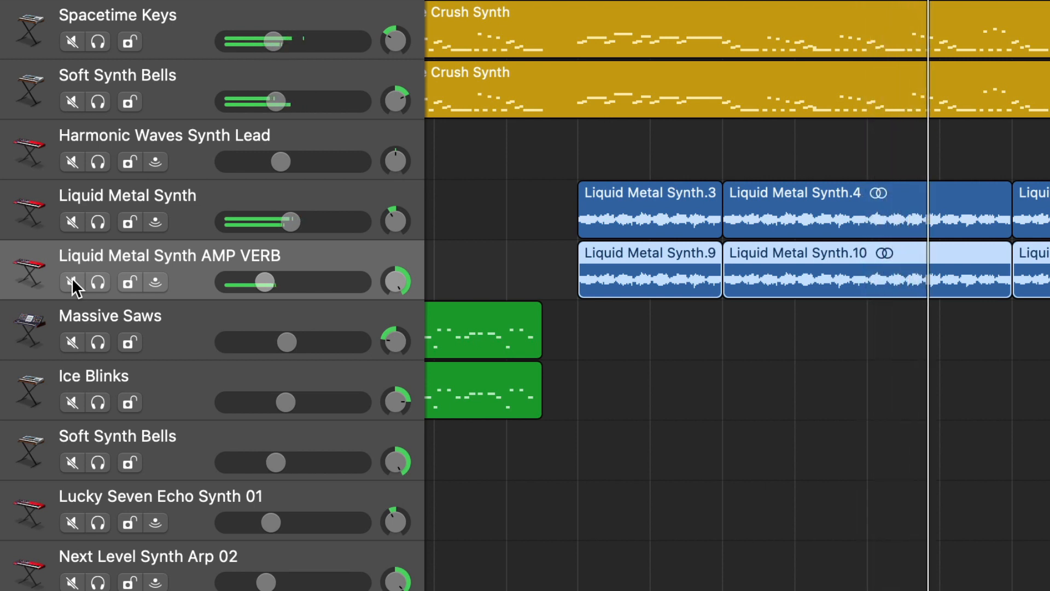
click(71, 279)
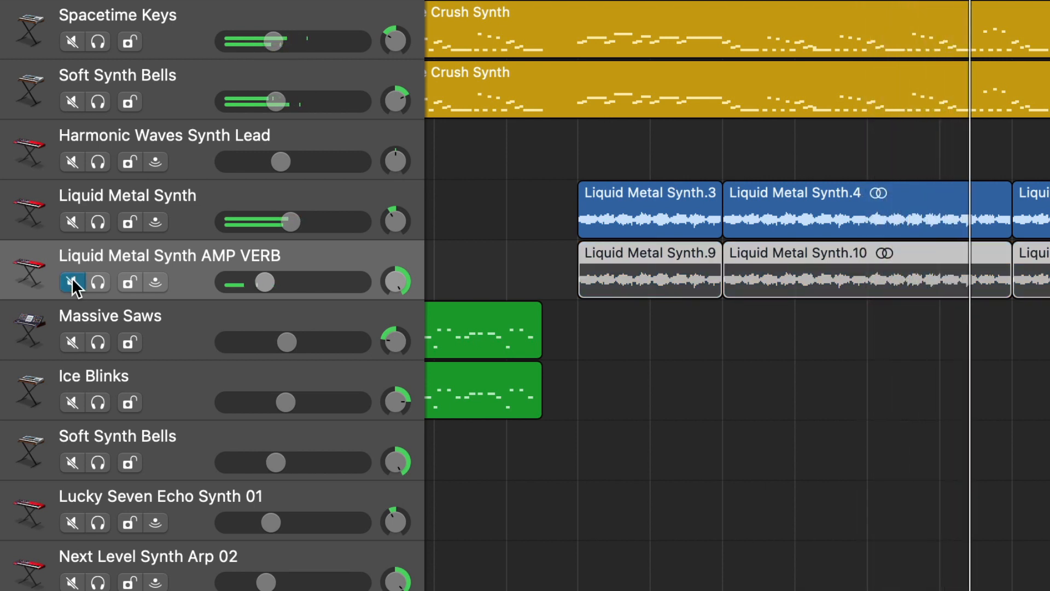
click(71, 279)
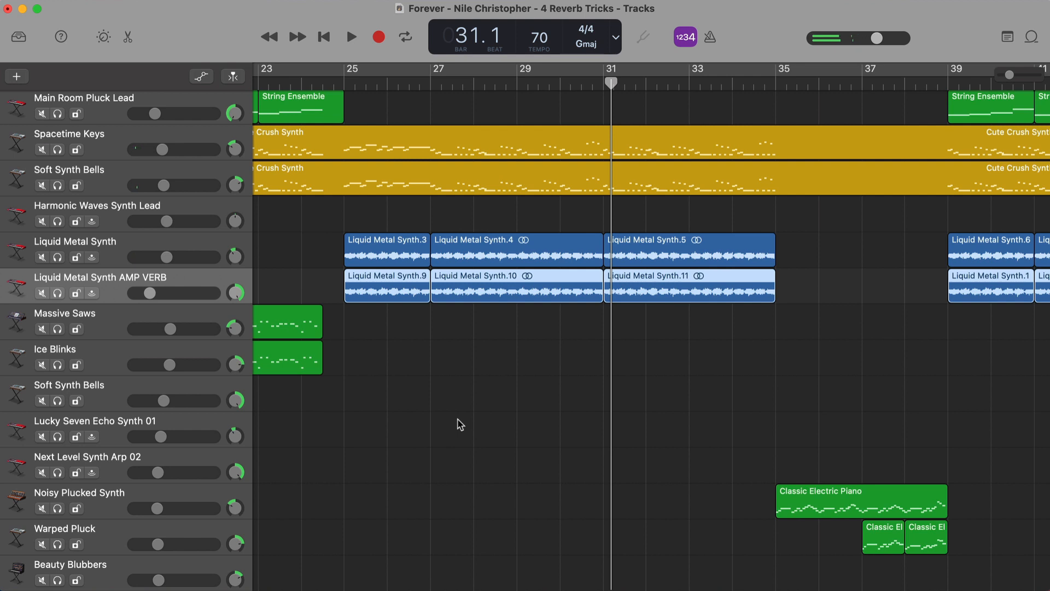
- Solo the dry Liquid Metal Synth track and listen to it from bar 25
click(348, 88)
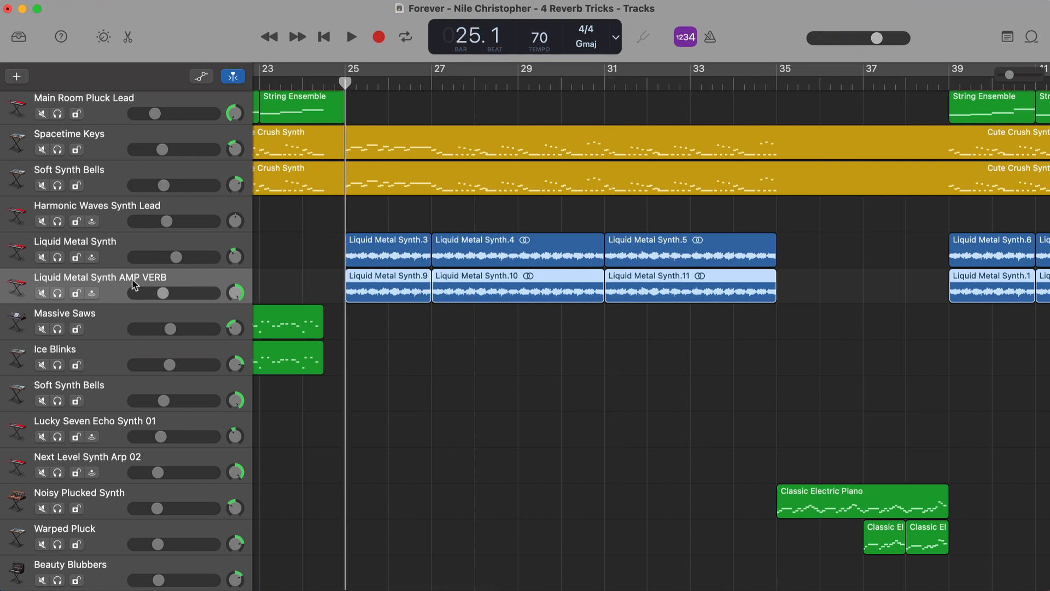
click(57, 257)
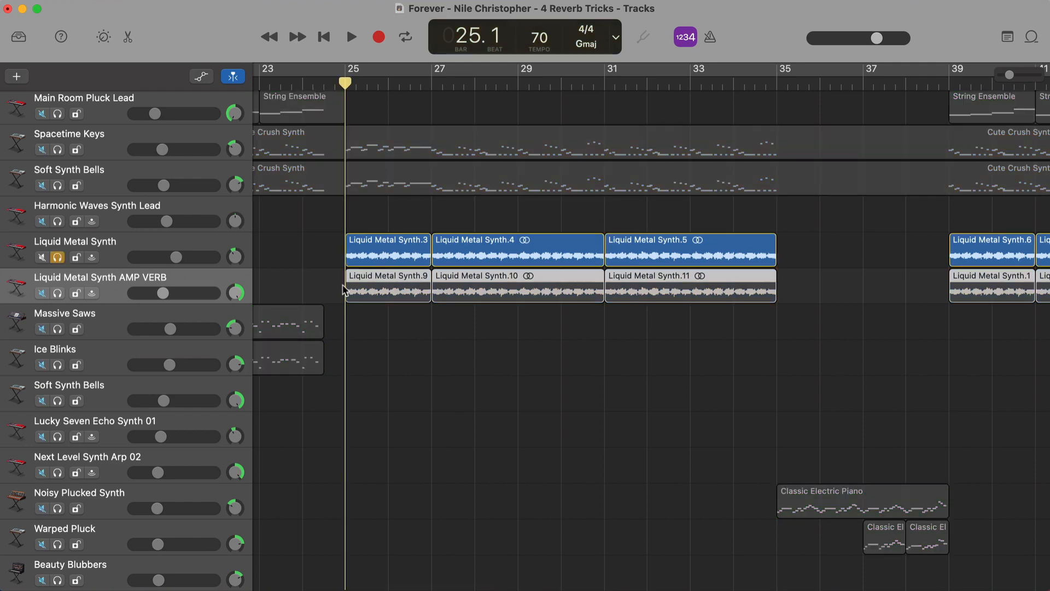
click(107, 245)
key(space)
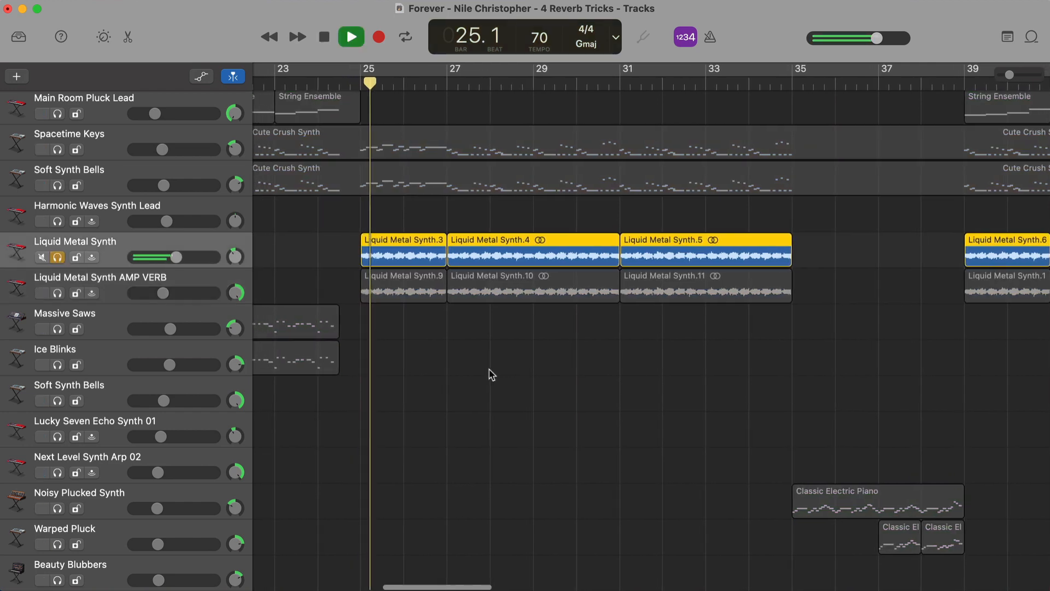
scroll(492, 374, right, 1)
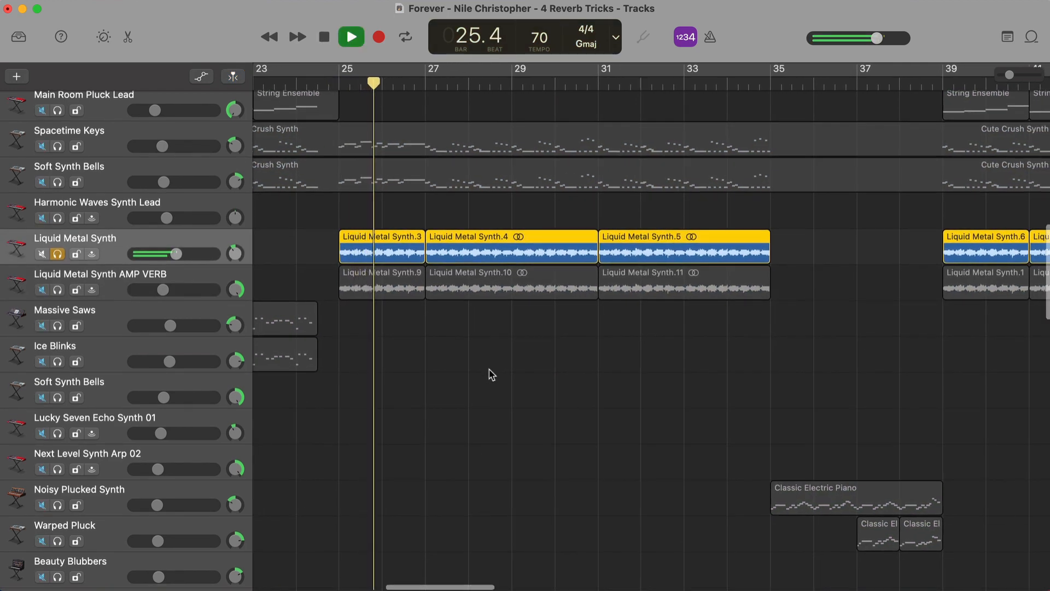
key(space)
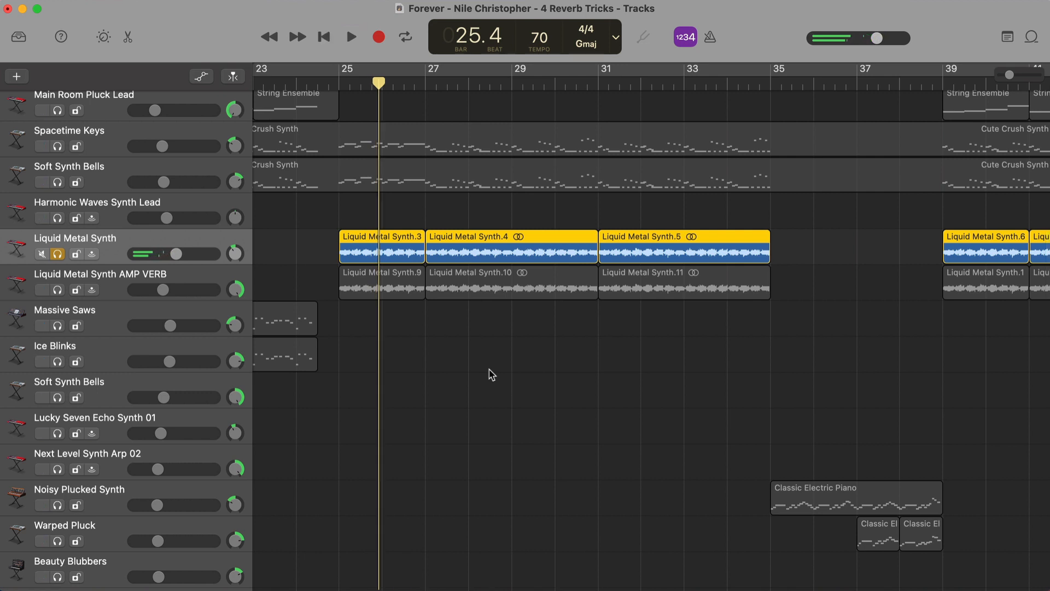
scroll(491, 375, down, 1)
key(space)
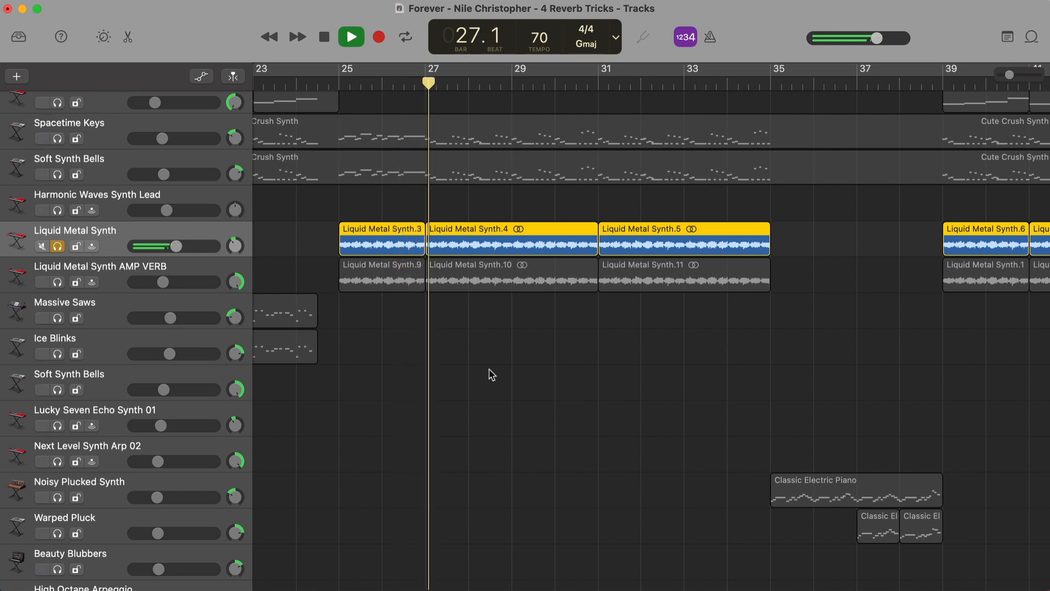
key(space)
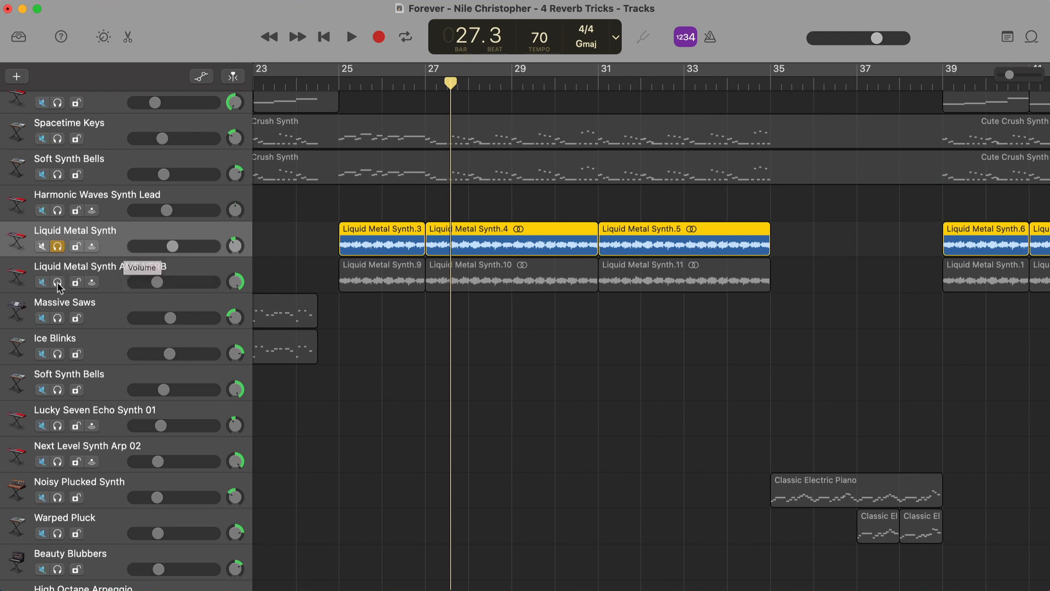
- Leave only the Liquid Metal Synth AMP VERB track soloed and show its Smart Controls with the plug-in list
click(57, 283)
click(105, 277)
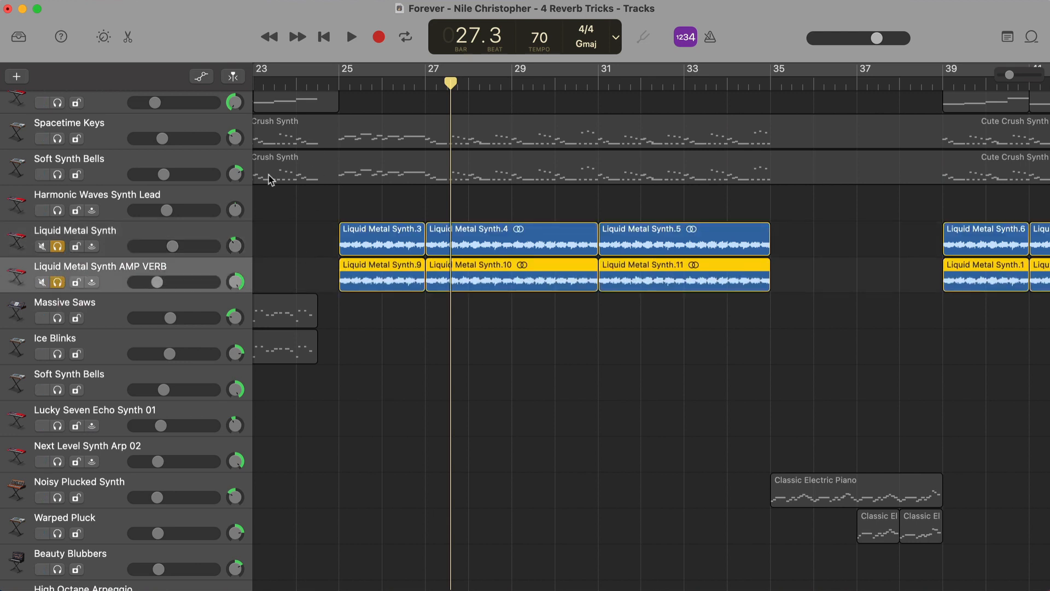
click(57, 246)
key(b)
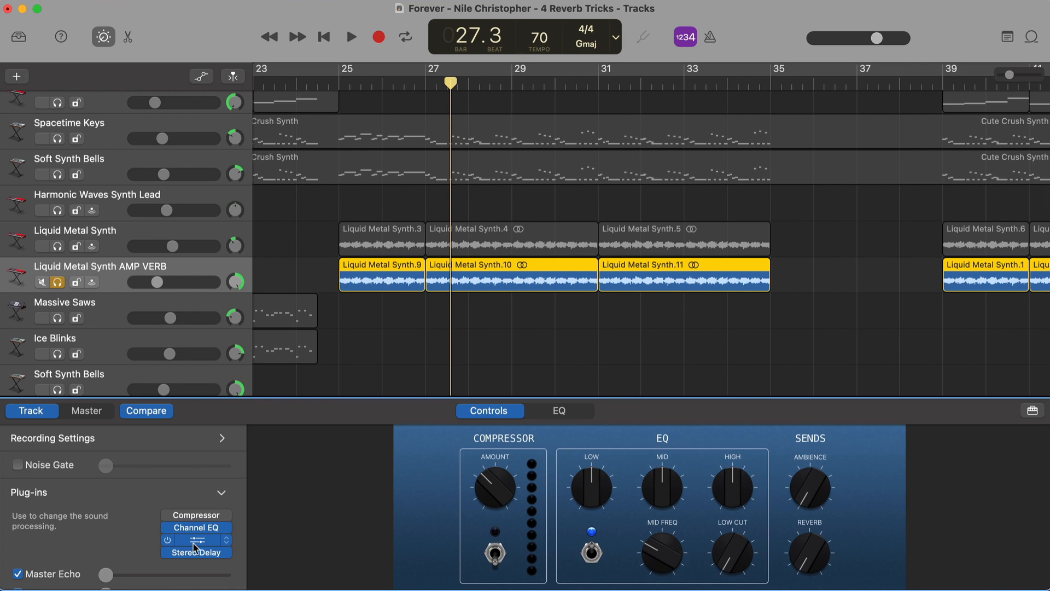
- Examine the AMP VERB track's Amp Designer settings during playback and close the plug-in window
click(202, 540)
drag(627, 208, 553, 177)
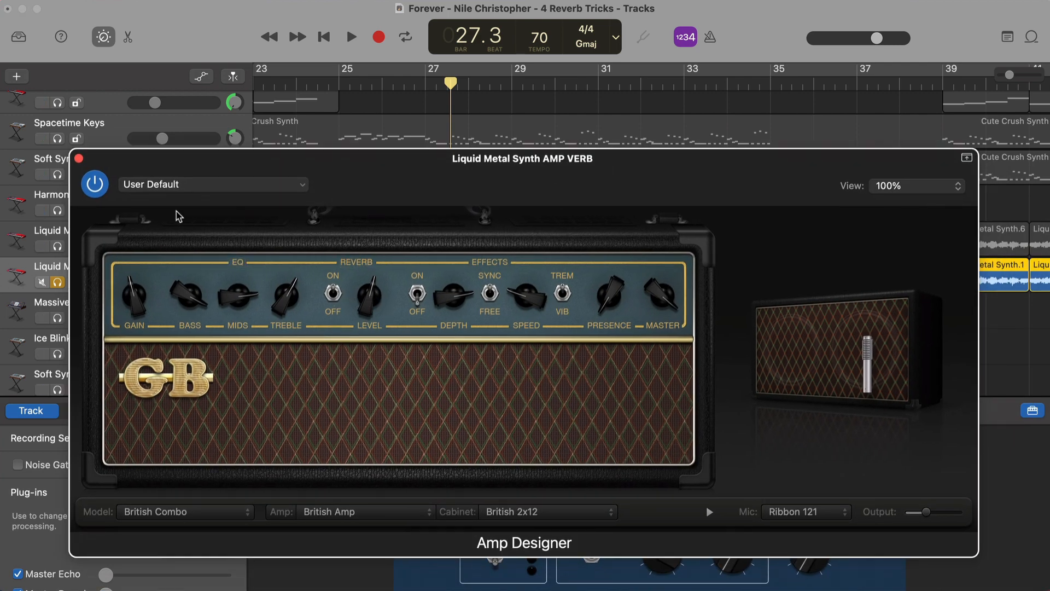
key(space)
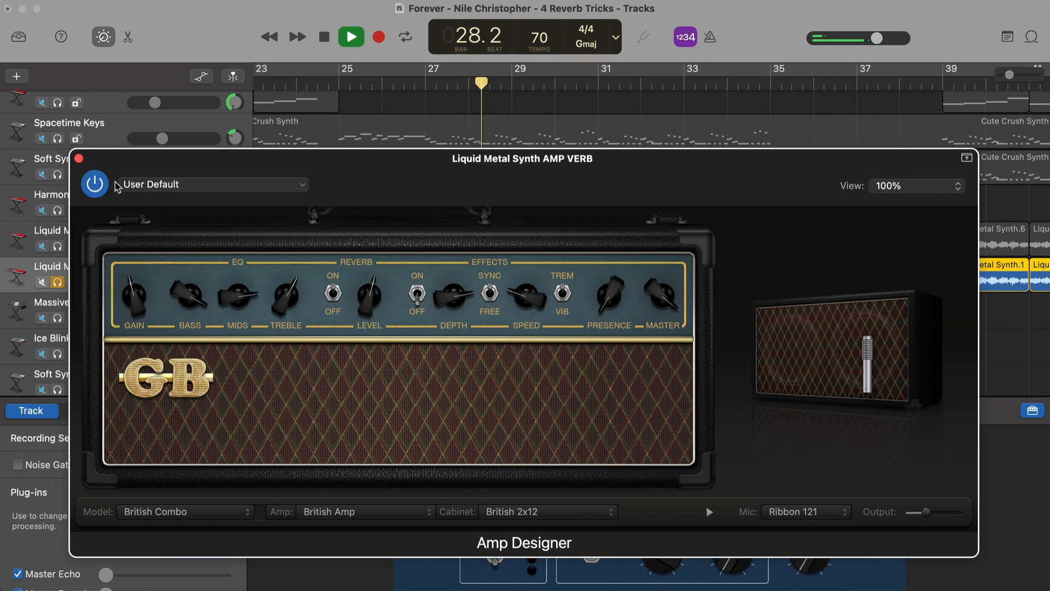
click(79, 158)
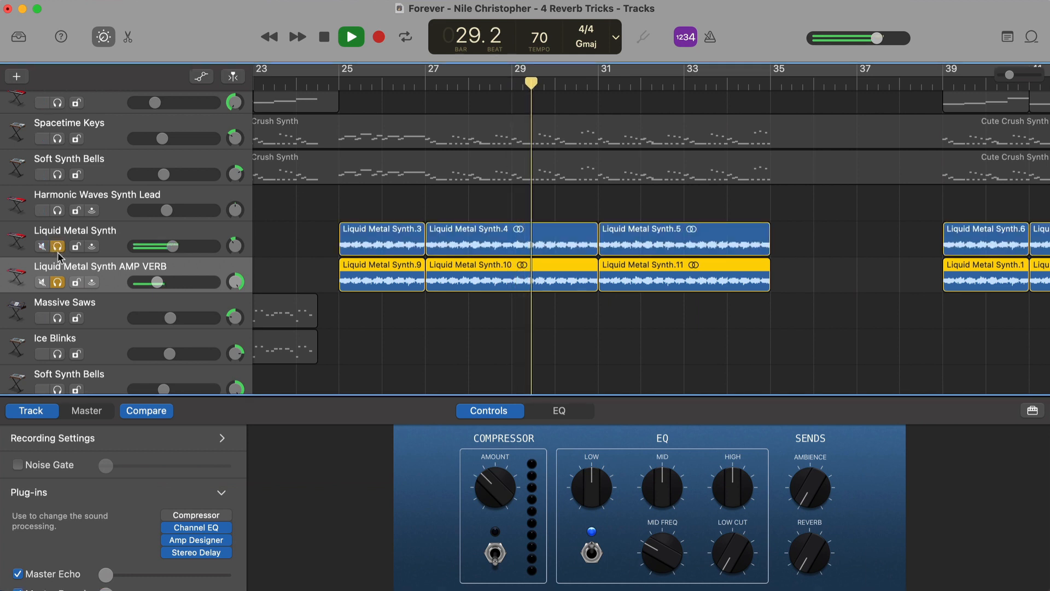
- Compare the soloed Liquid Metal Synth with and without the AMP VERB layer during playback, including again from bar 25
click(58, 282)
click(58, 282)
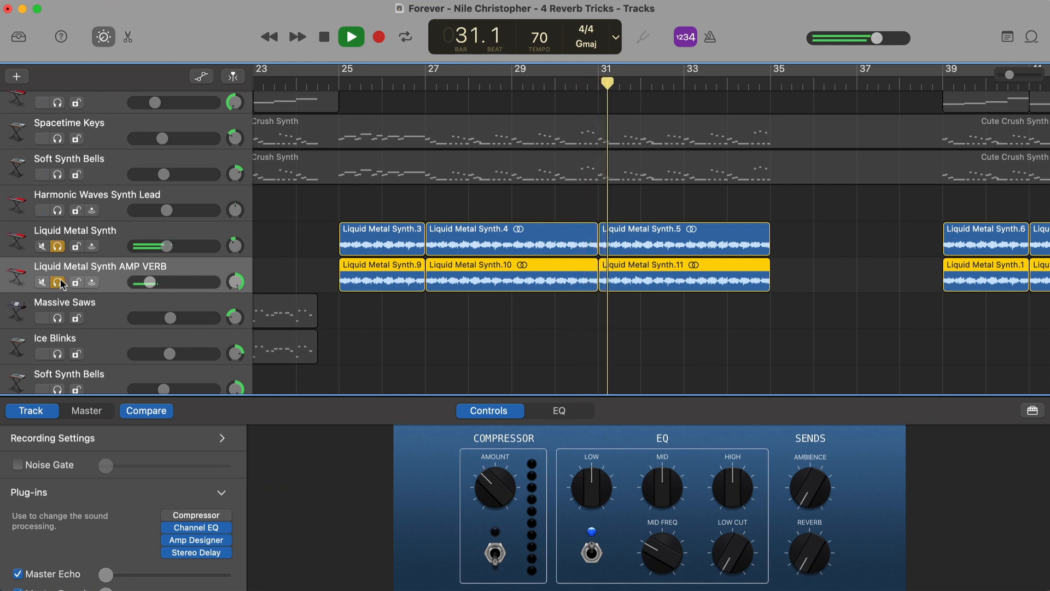
click(57, 282)
click(58, 282)
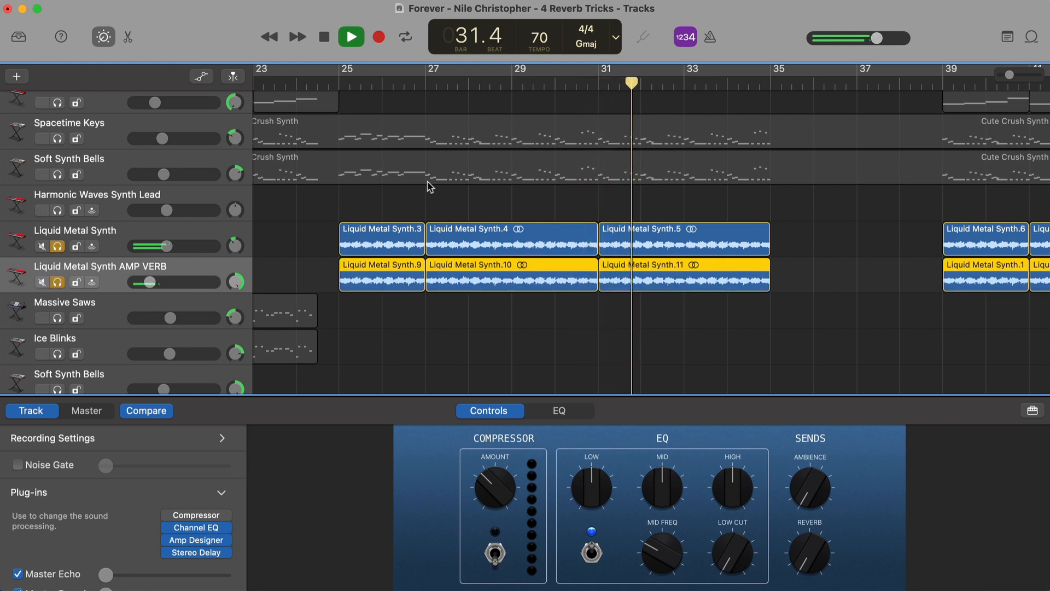
key(space)
click(337, 82)
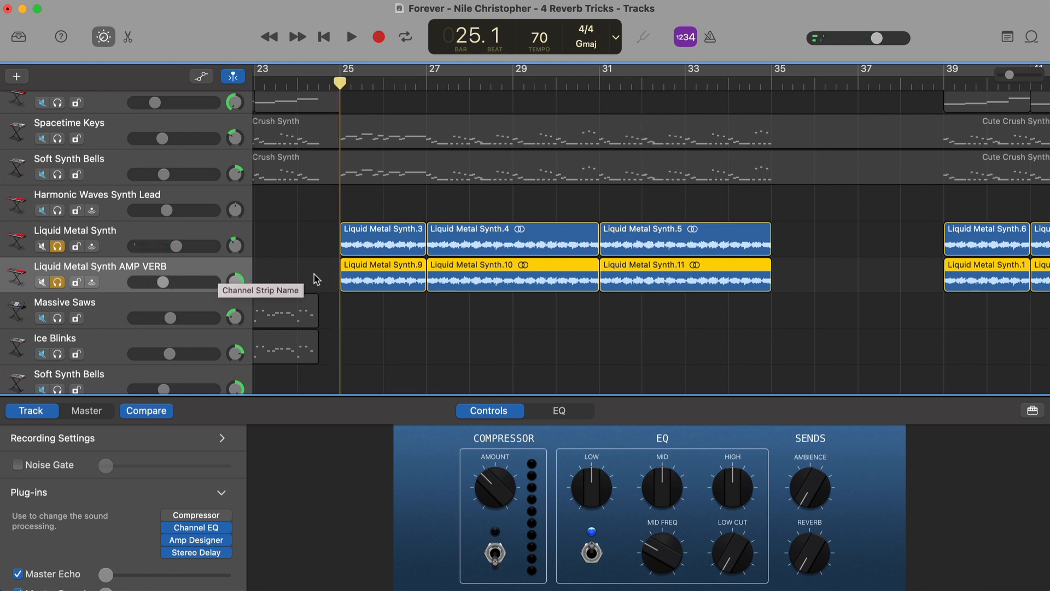
key(space)
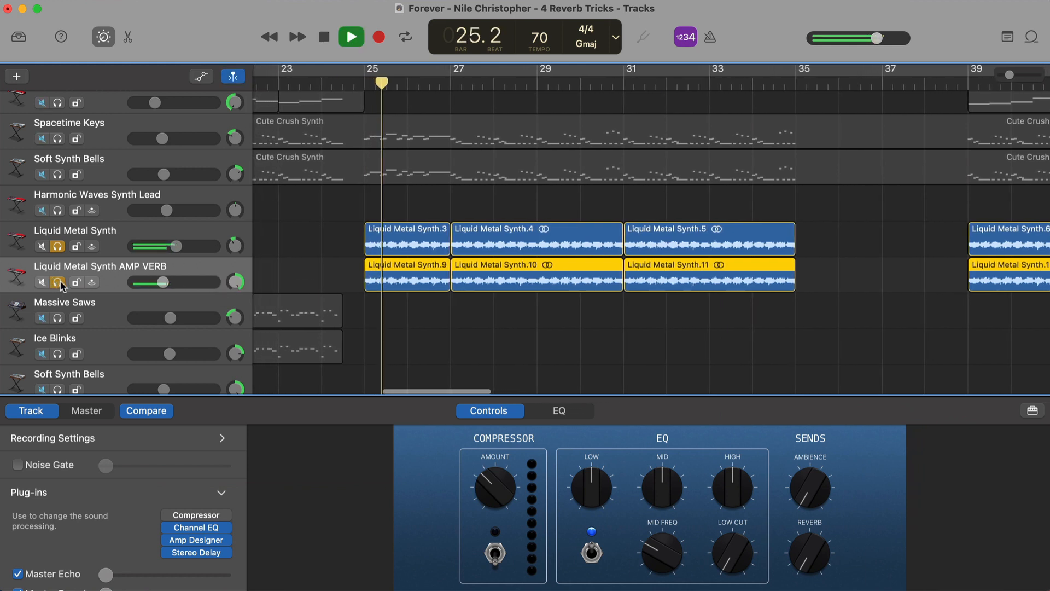
click(58, 281)
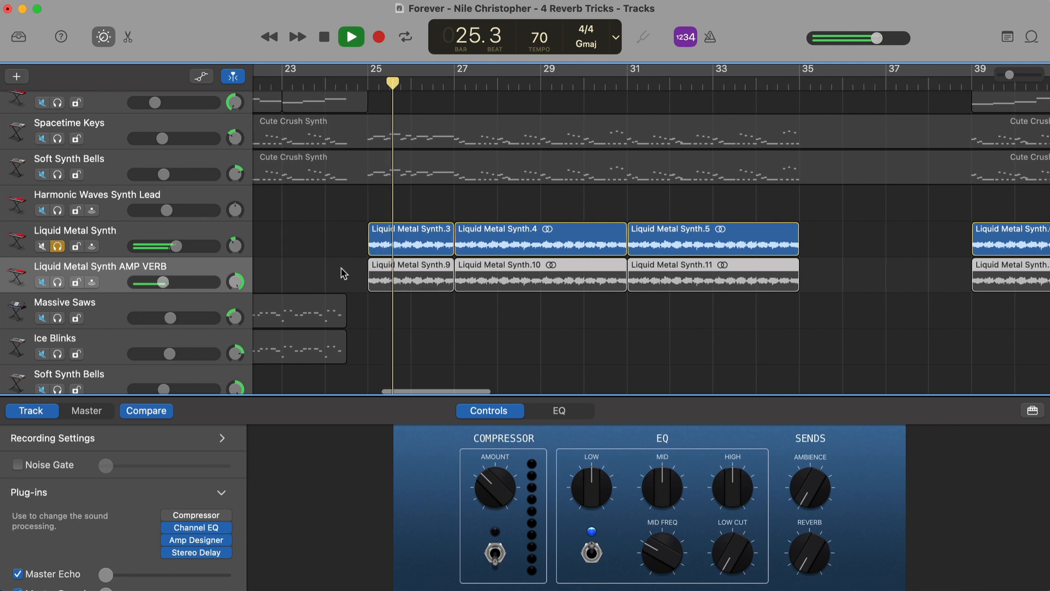
click(58, 281)
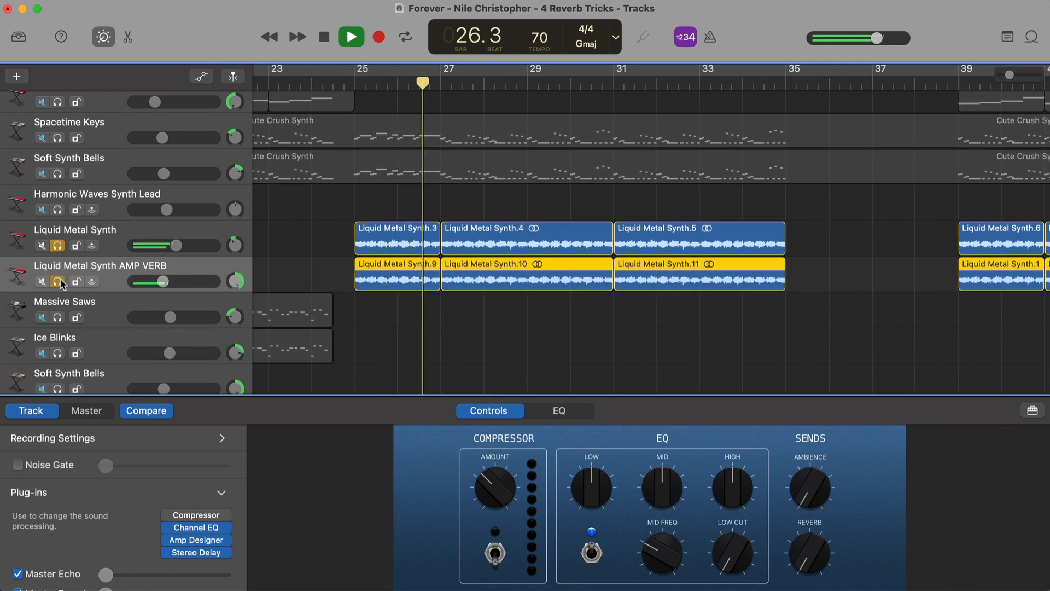
key(space)
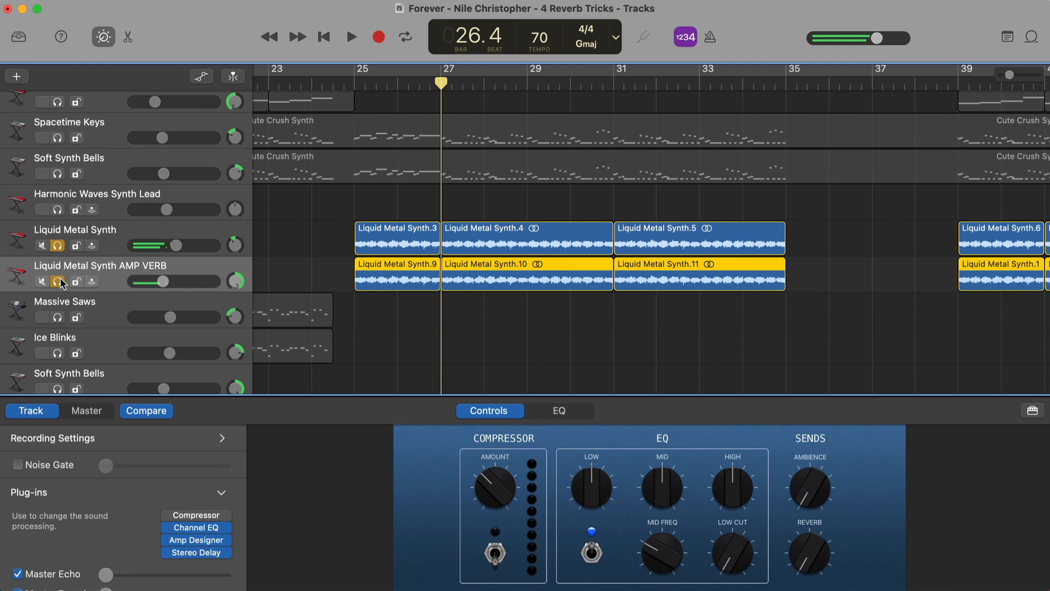
- Duplicate the Liquid Metal Synth track with its regions and turn off solo on the AMP VERB track
click(102, 235)
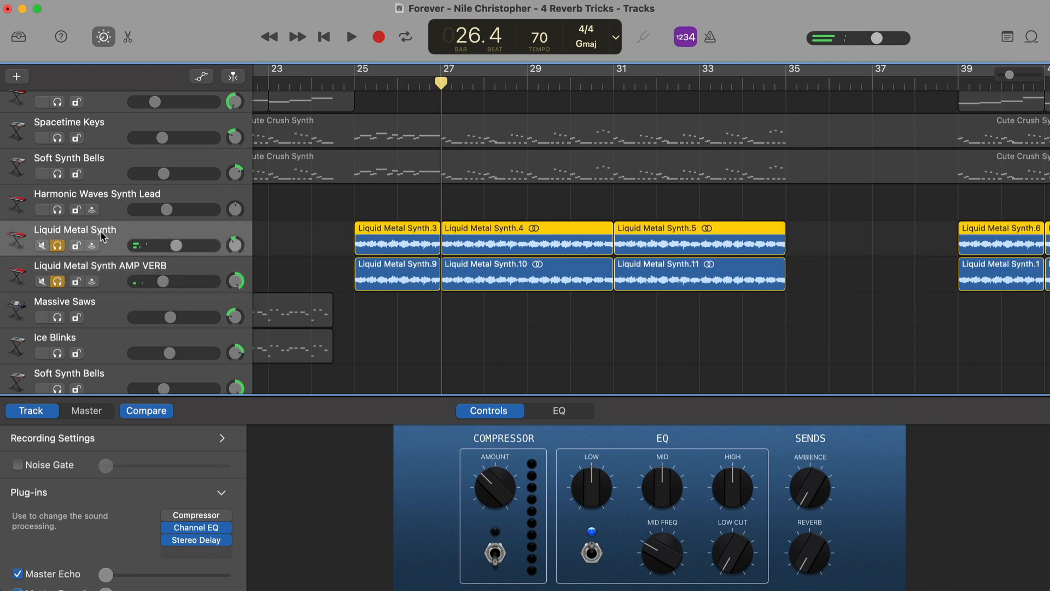
key(super+d)
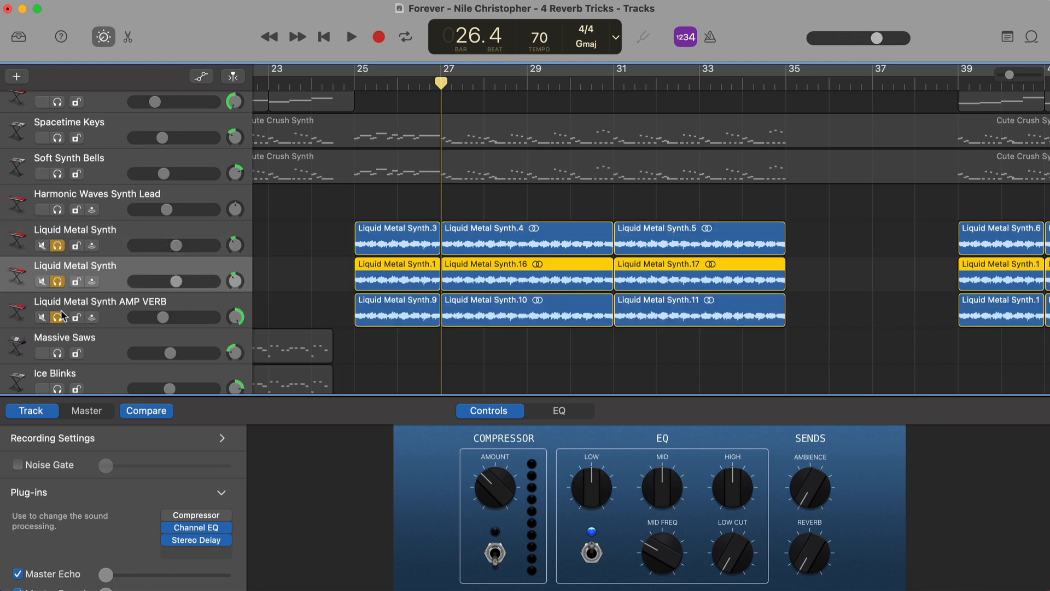
click(57, 317)
- Add the Amp Designer plug-in to the empty plug-in slot of the duplicated Liquid Metal Synth track
click(219, 543)
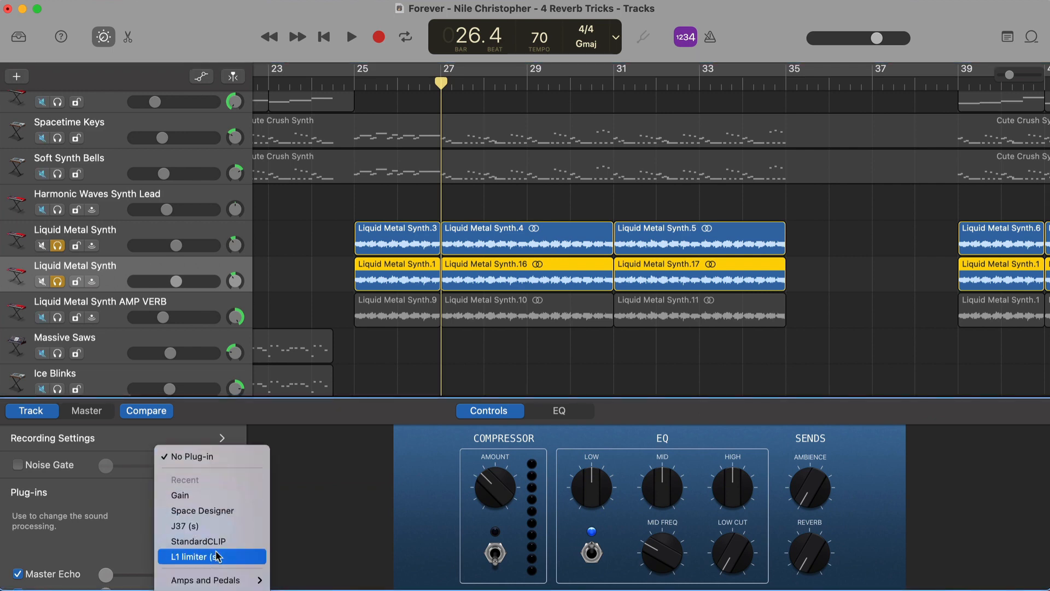
mouse_move(234, 431)
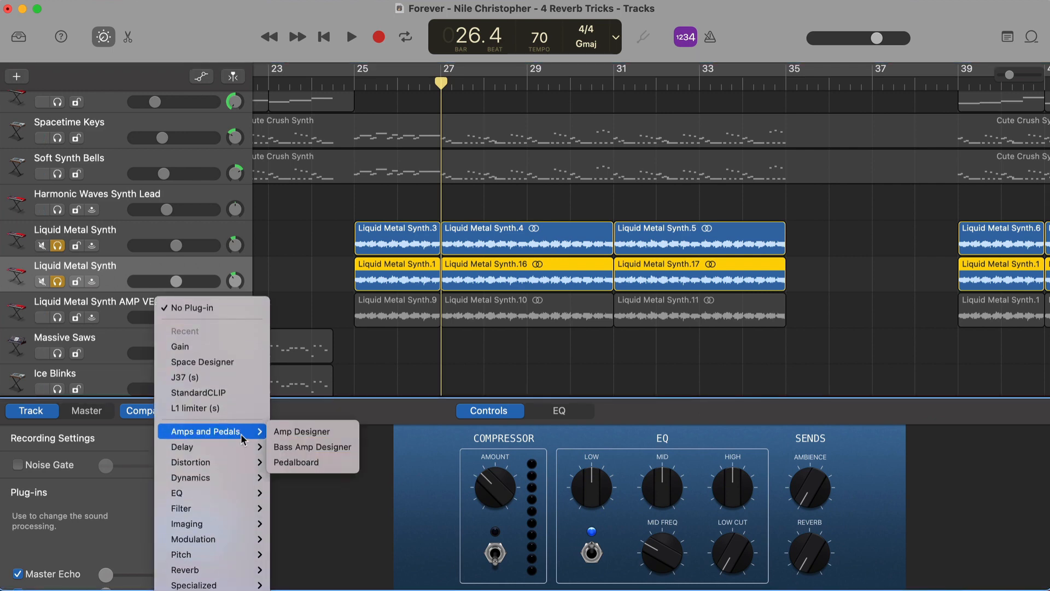
click(304, 432)
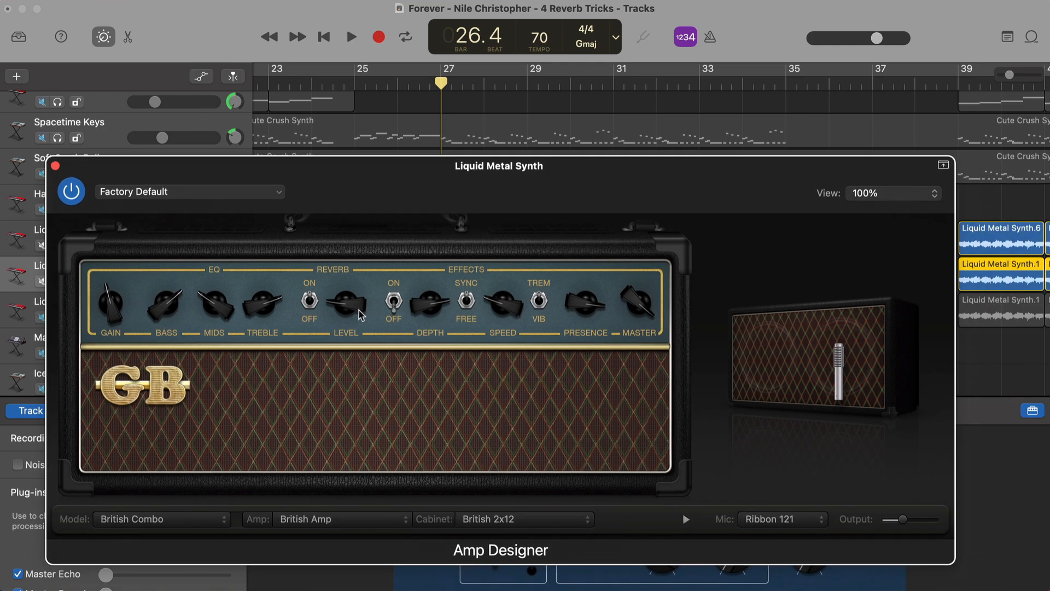
- Raise Amp Designer's reverb level to its midpoint and leave only the duplicated Liquid Metal Synth track soloed
drag(355, 308, 351, 268)
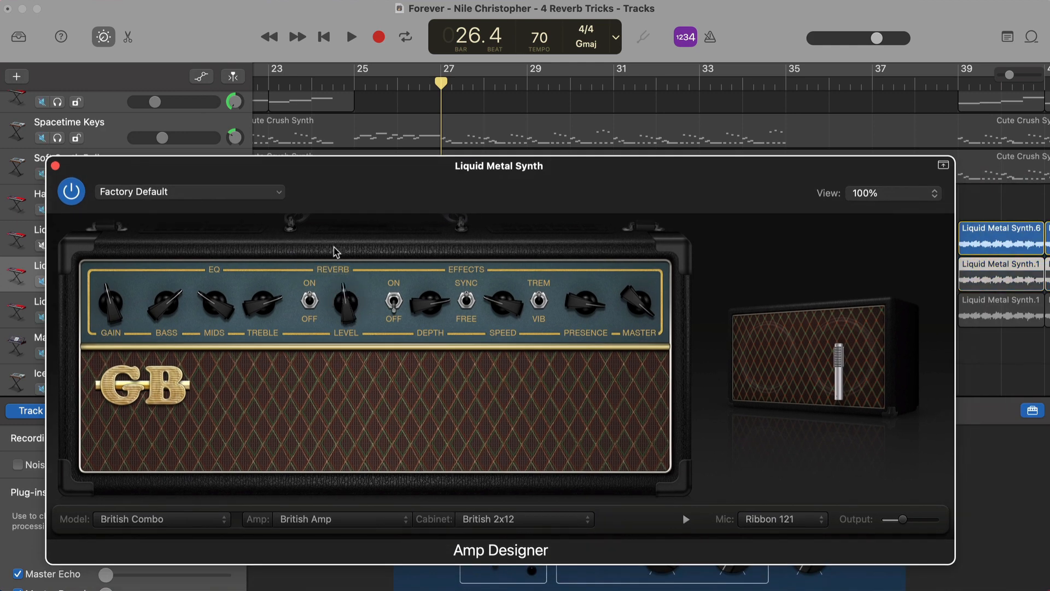
key(space)
drag(241, 173, 435, 185)
key(space)
click(58, 281)
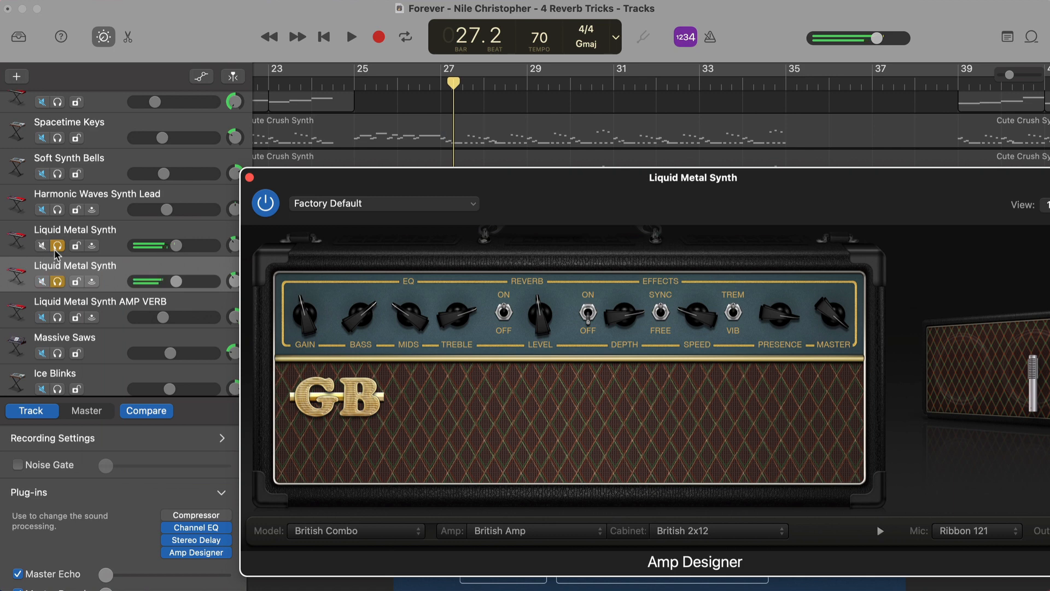
click(57, 246)
key(space)
- Lower Amp Designer's treble and raise its mids while auditioning the soloed duplicate
drag(332, 186, 78, 164)
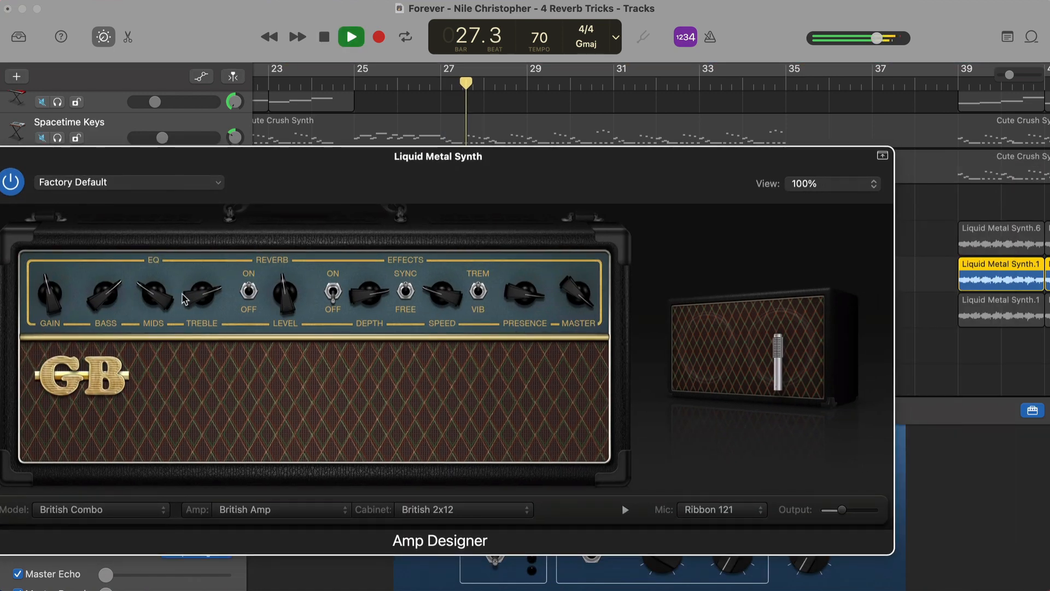
key(space)
drag(221, 294, 184, 328)
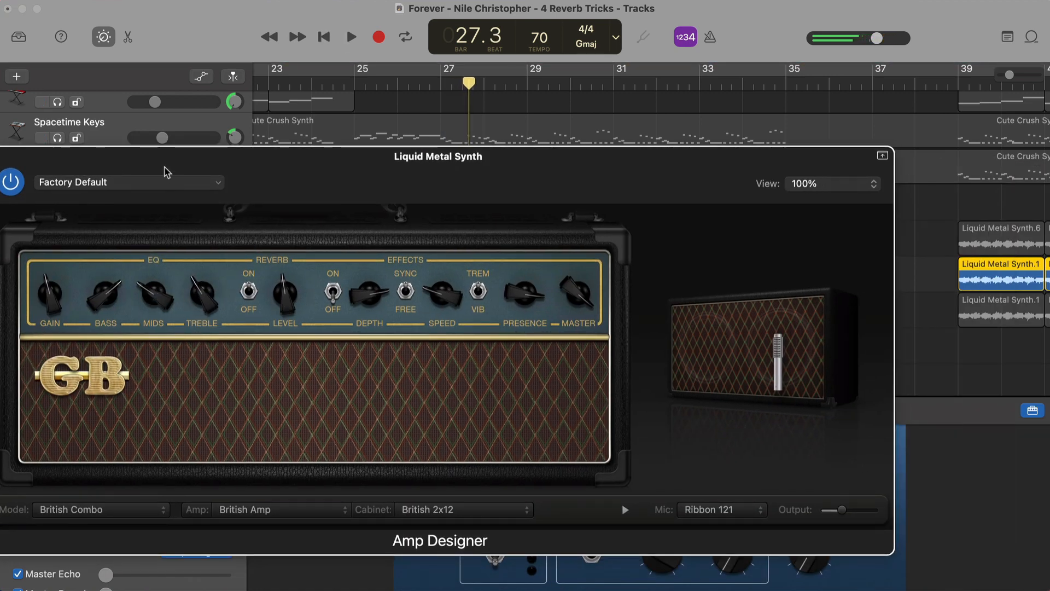
drag(167, 173, 297, 193)
key(space)
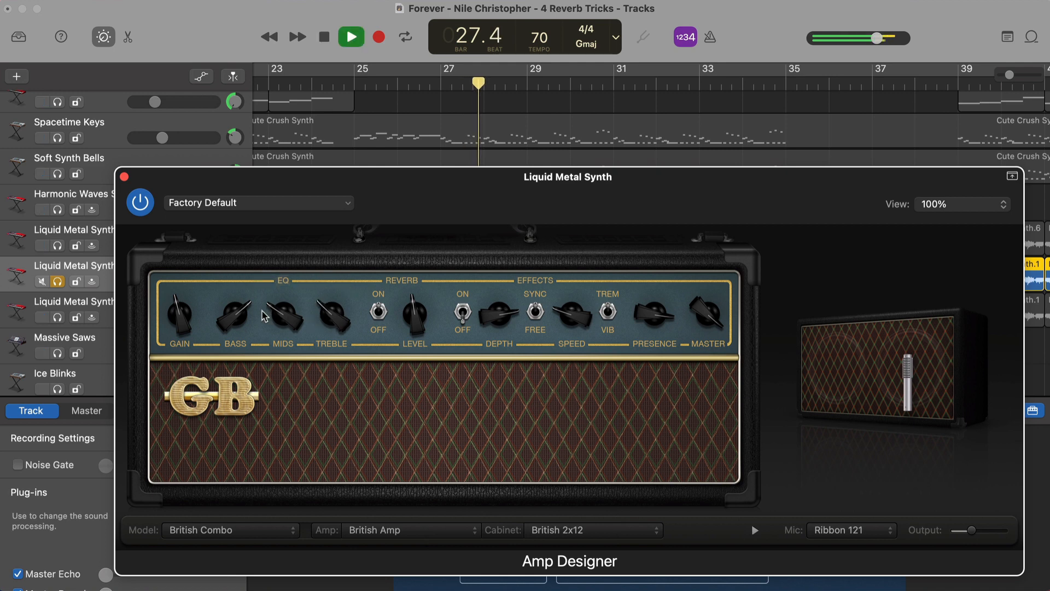
drag(264, 316, 290, 270)
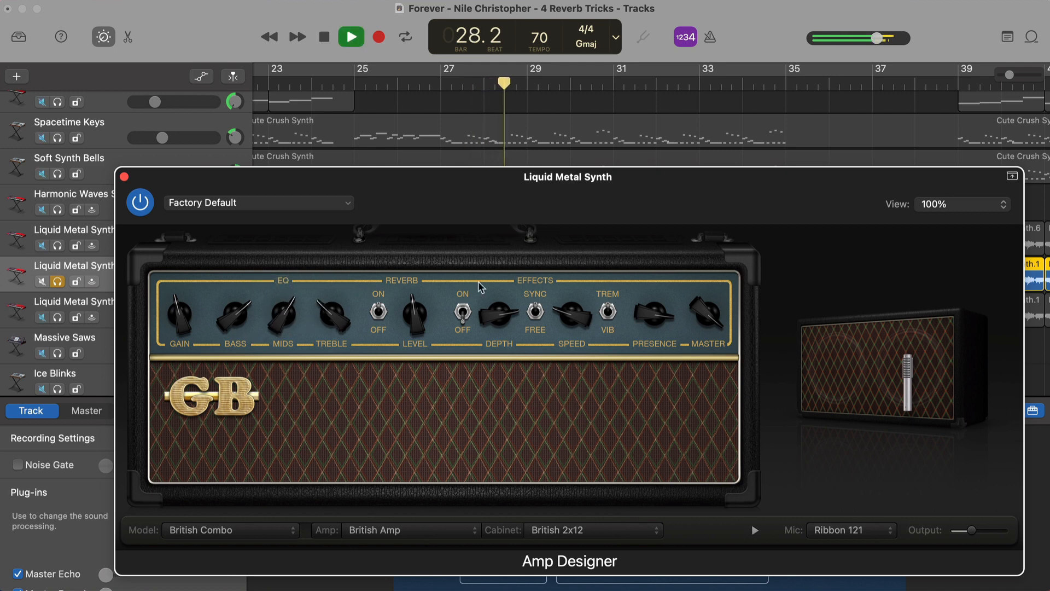
key(space)
- Shift Amp Designer's microphone off the centre of the cabinet and raise the reverb level further while auditioning
mouse_move(869, 388)
drag(839, 465, 863, 474)
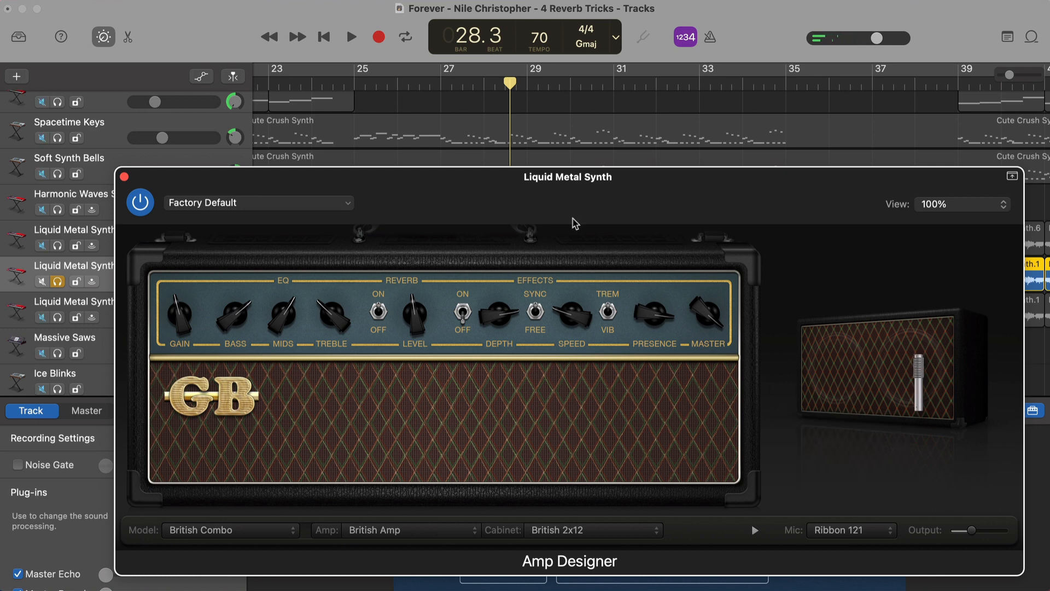
drag(550, 204, 779, 266)
key(space)
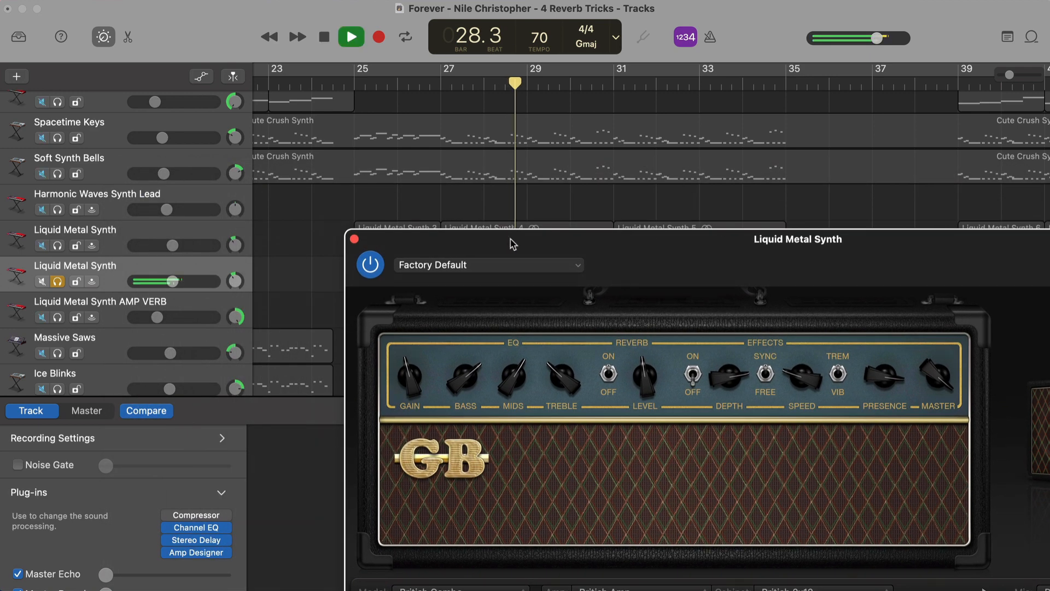
drag(511, 241, 553, 248)
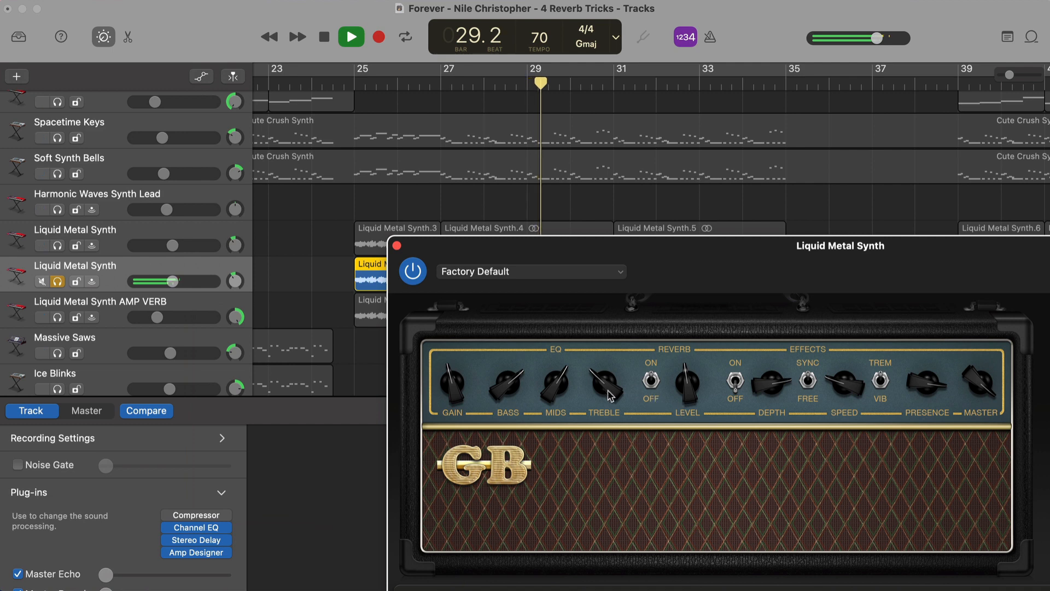
drag(688, 386, 689, 369)
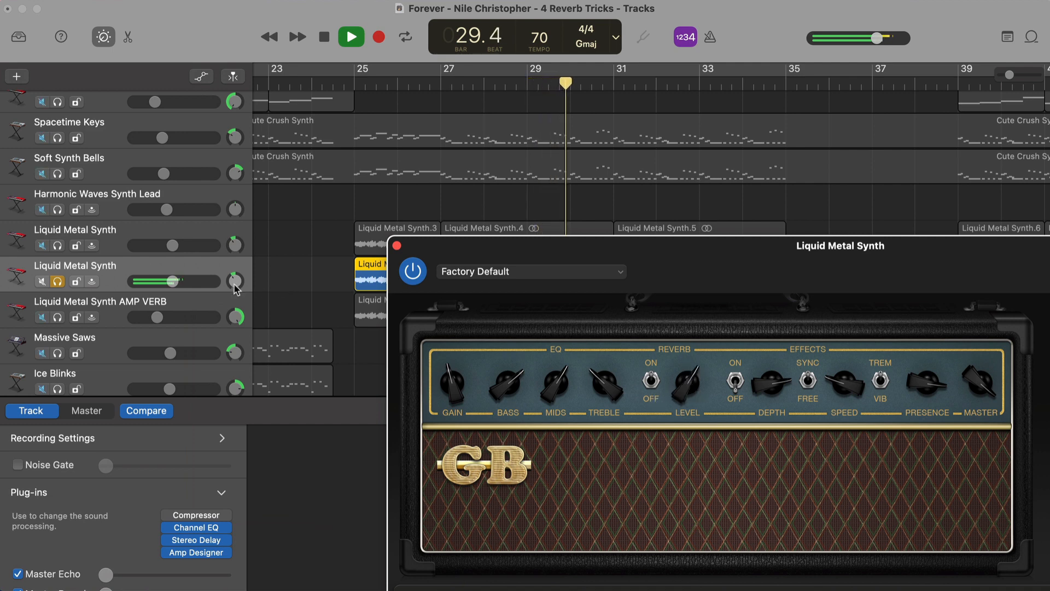
key(space)
- Pan the duplicated Liquid Metal Synth track to +63 and play it with the original track also soloed
drag(236, 282, 283, 175)
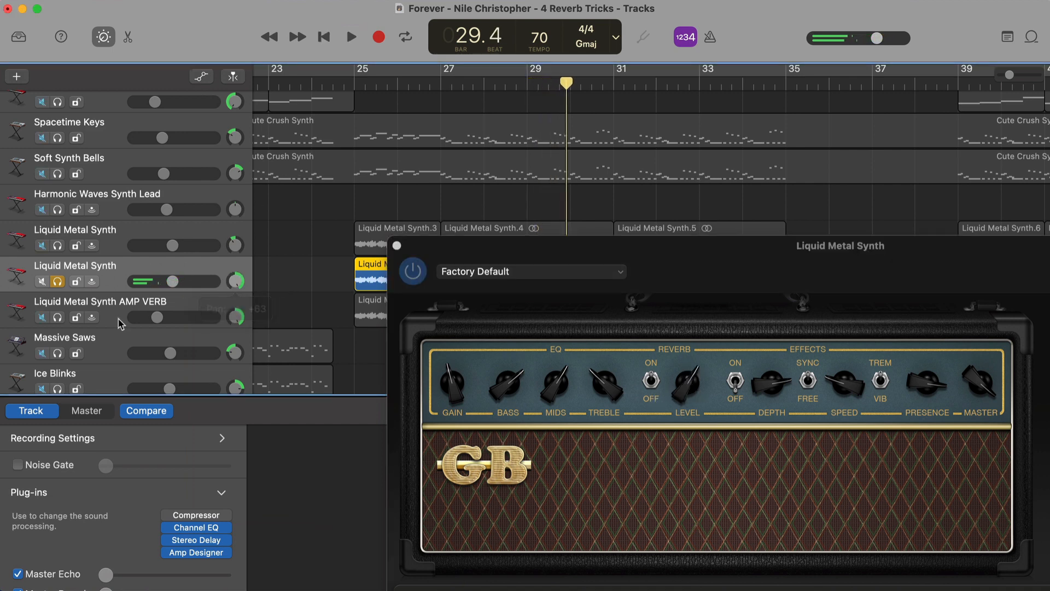
click(58, 246)
key(space)
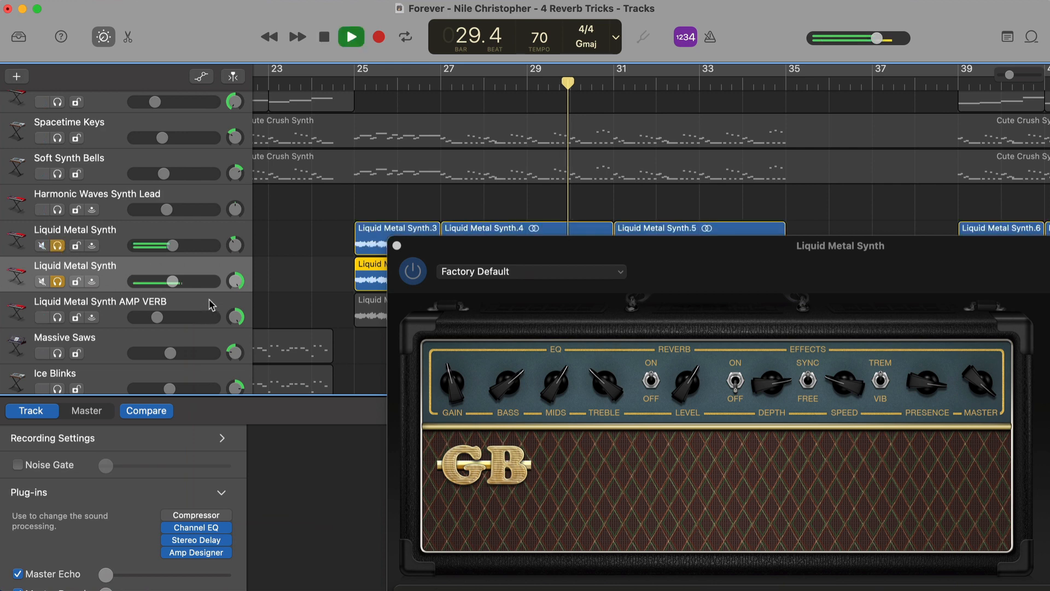
- Lower the duplicated Liquid Metal Synth track's volume during playback, stop, and close the Amp Designer window
drag(172, 281, 161, 281)
click(161, 282)
key(space)
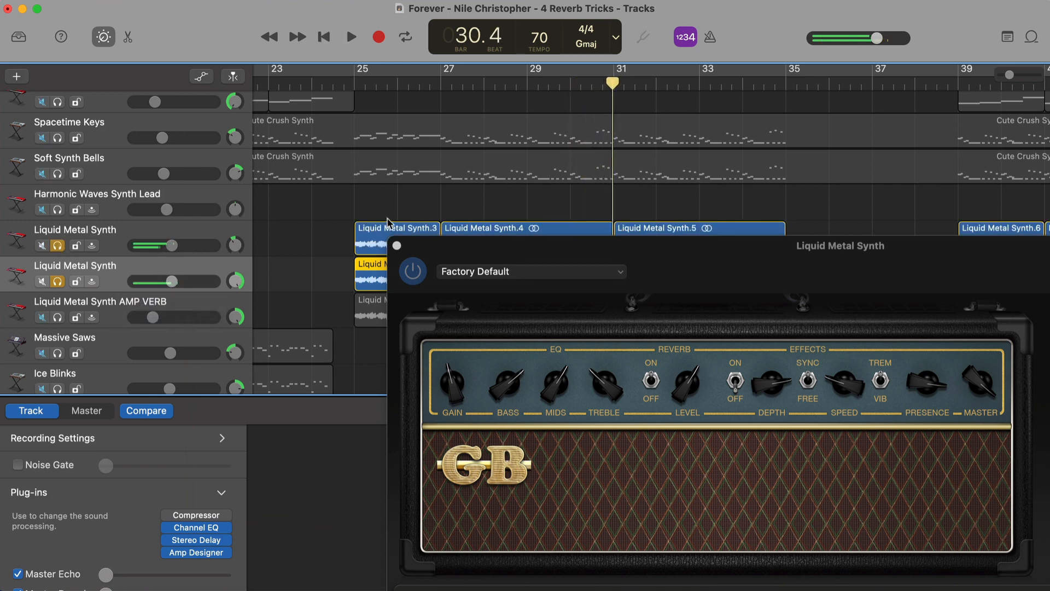
click(398, 246)
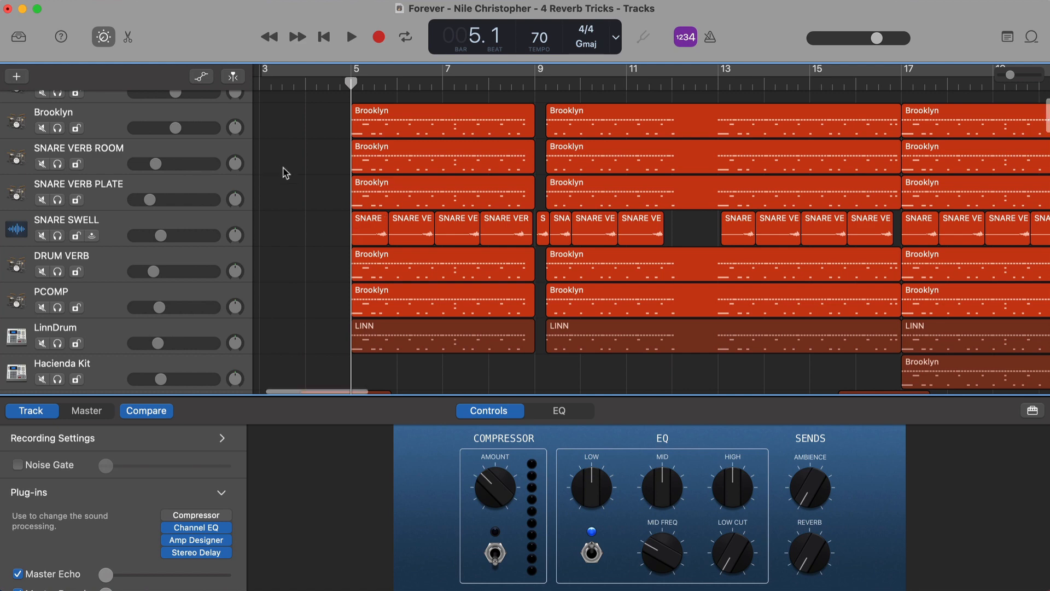
- Play from bar 5 and raise the SNARE SWELL track's volume to make the swell stand out
click(184, 229)
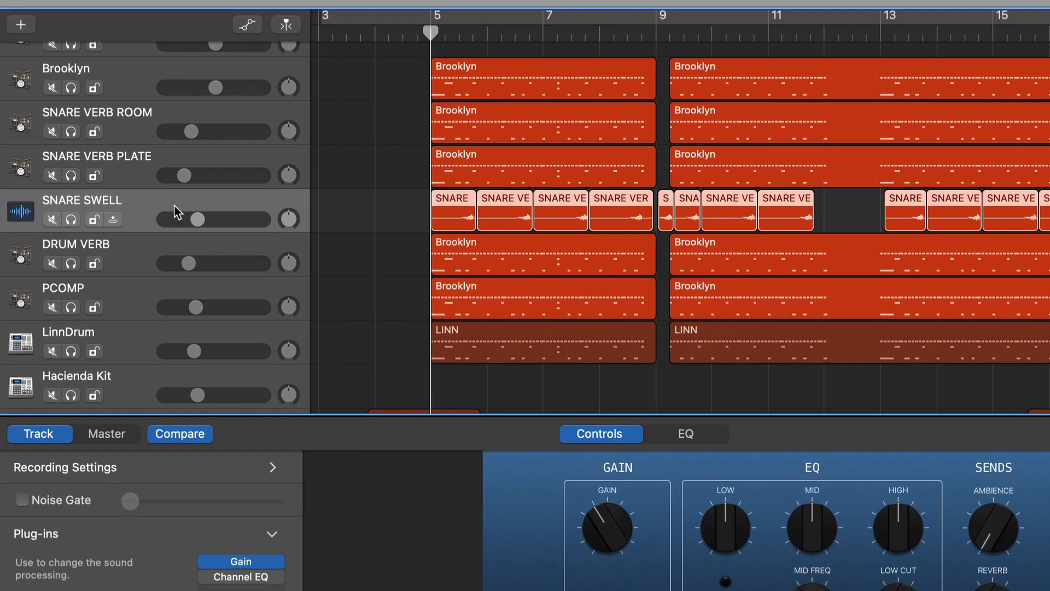
key(space)
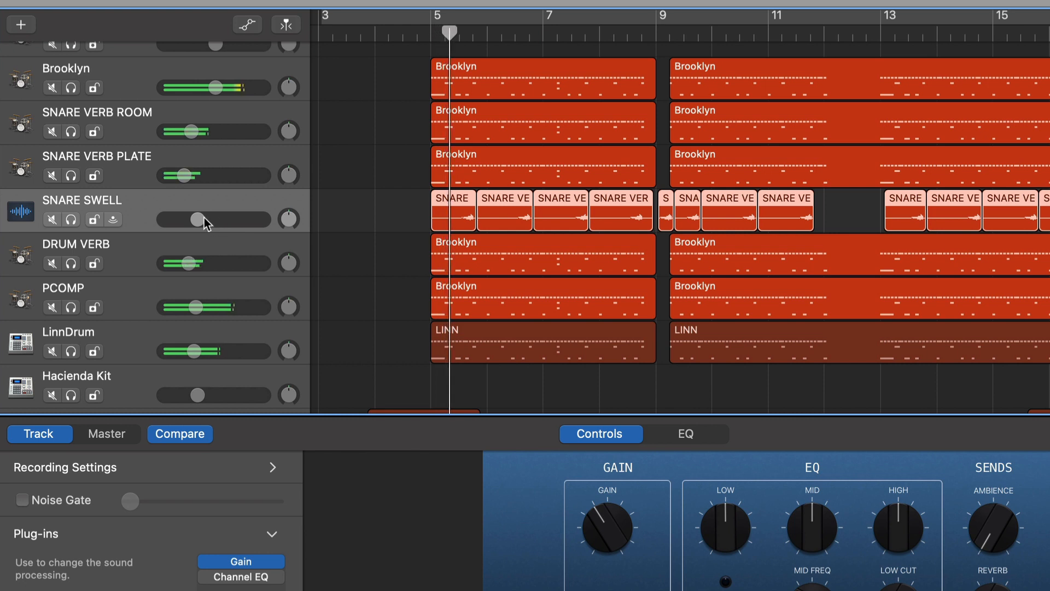
drag(203, 219, 211, 219)
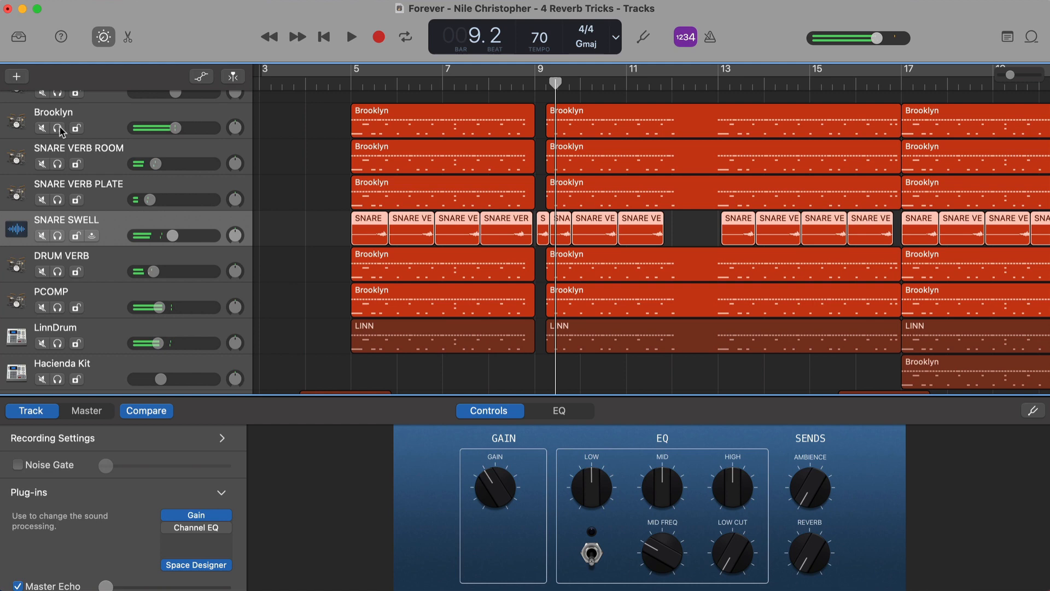
- Solo the tracks from Brooklyn through PCOMP without LinnDrum, and set the SNARE SWELL volume to -12.2 dB
drag(60, 130, 64, 334)
click(58, 343)
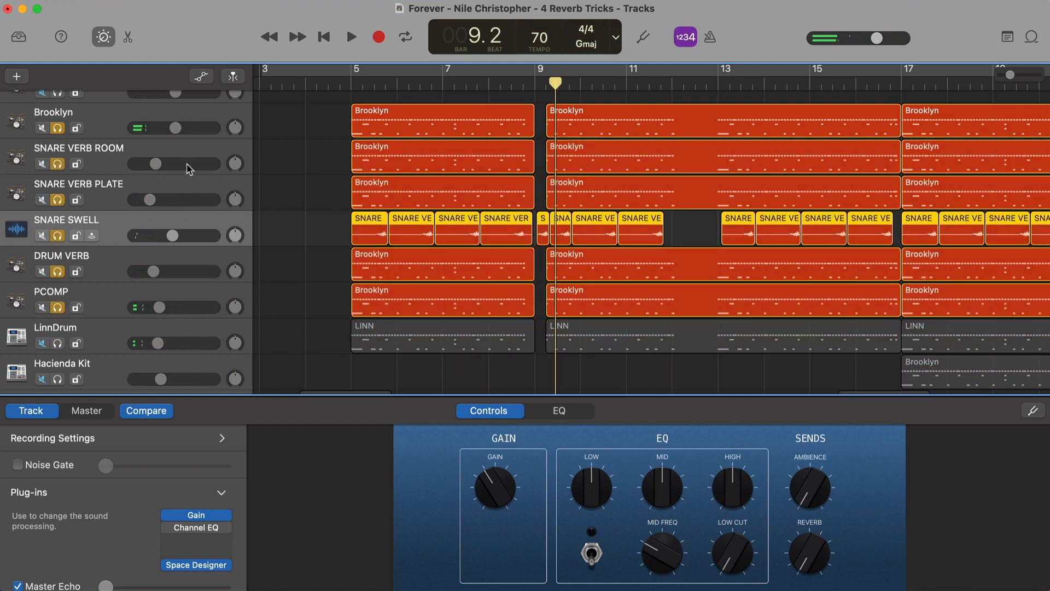
click(167, 235)
drag(162, 235, 162, 235)
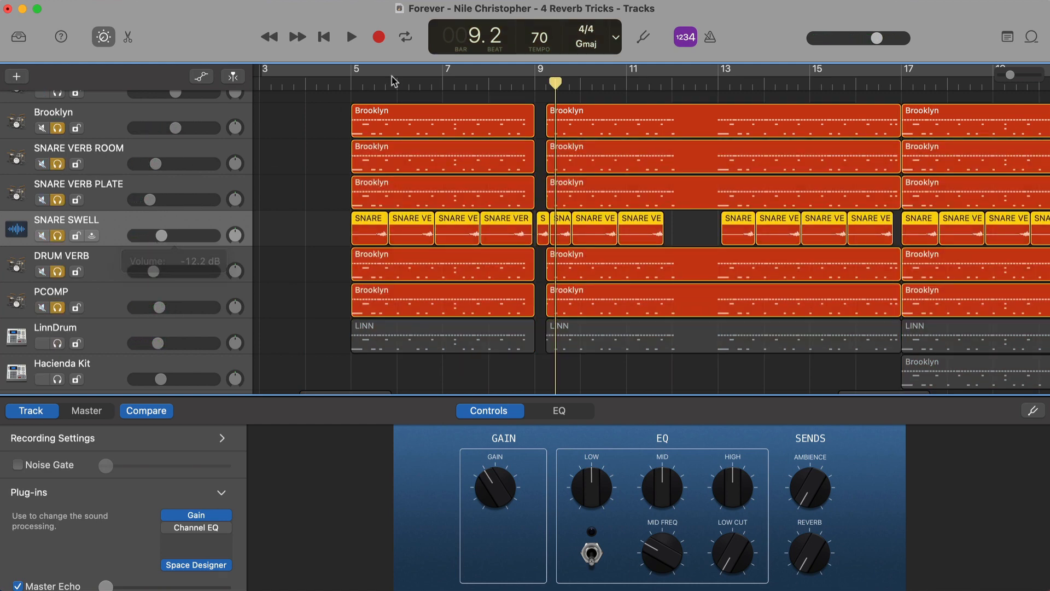
- Listen to the soloed drum tracks with the snare swell from bar 5 and stop playback
click(350, 82)
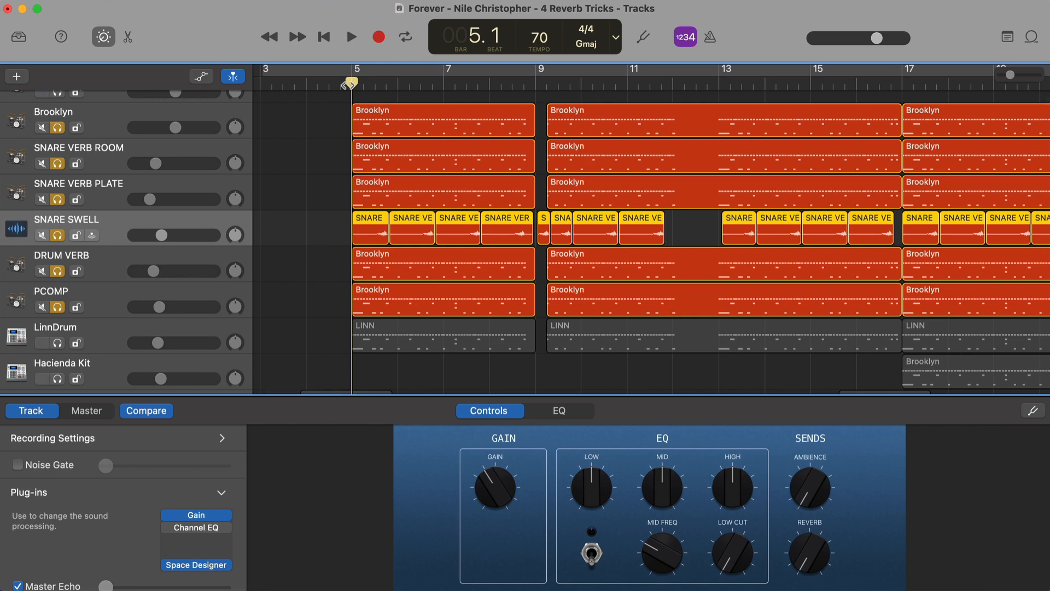
key(space)
scroll(488, 162, left, 3)
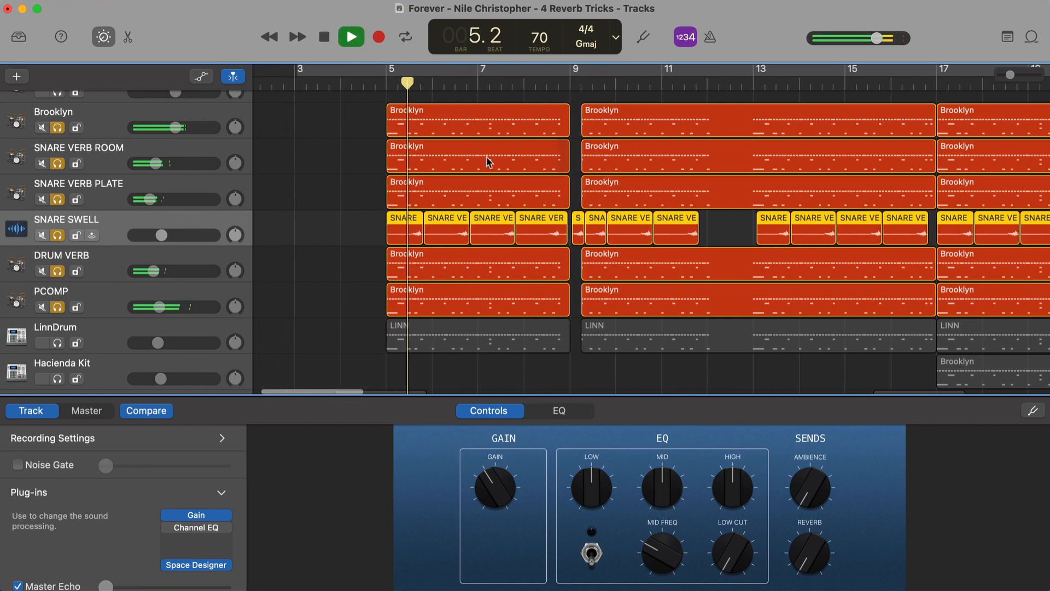
scroll(305, 219, right, 1)
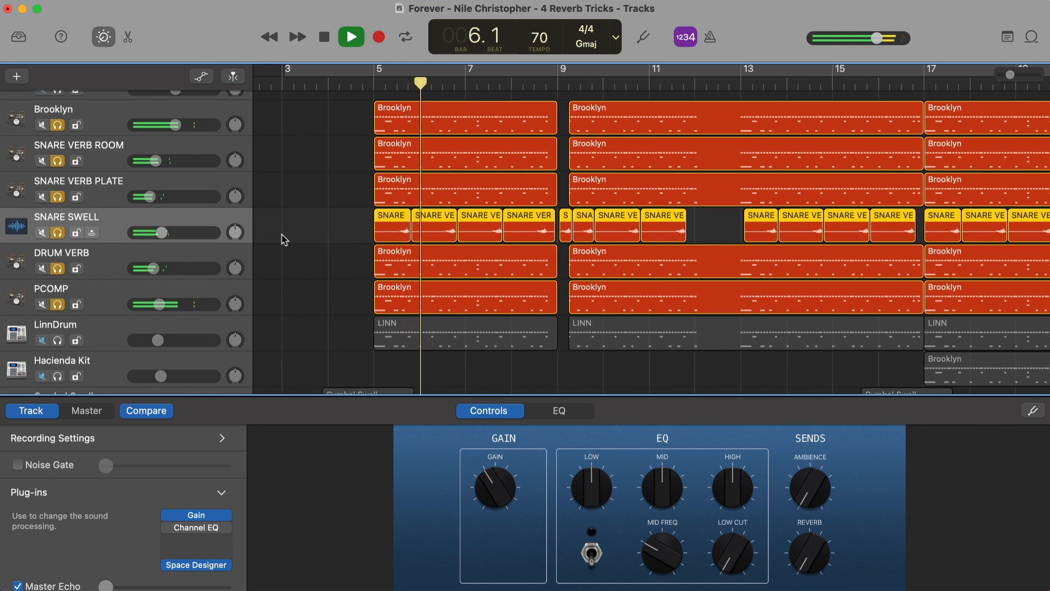
scroll(287, 241, right, 2)
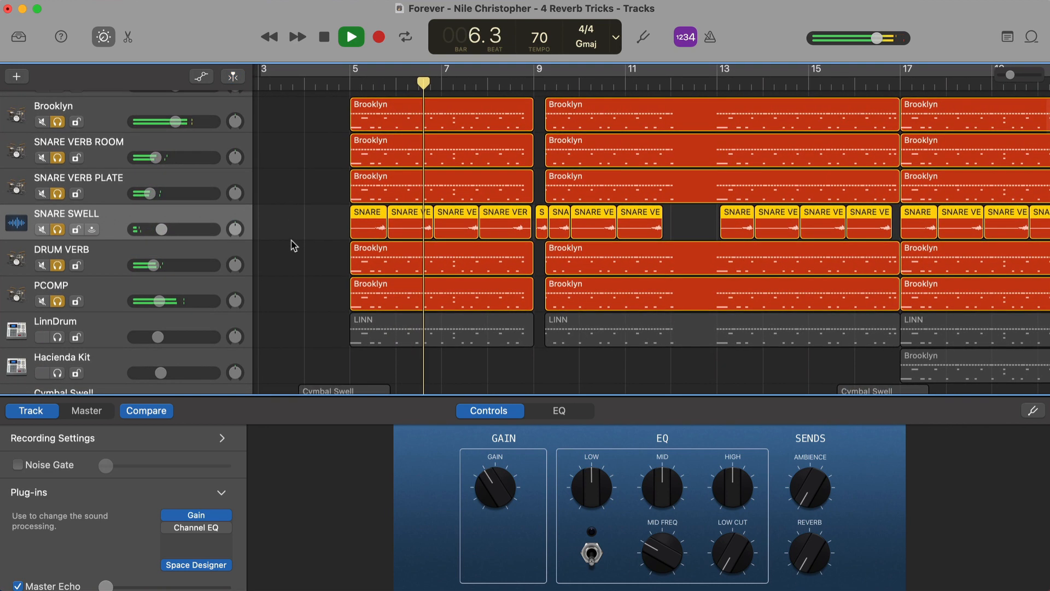
key(space)
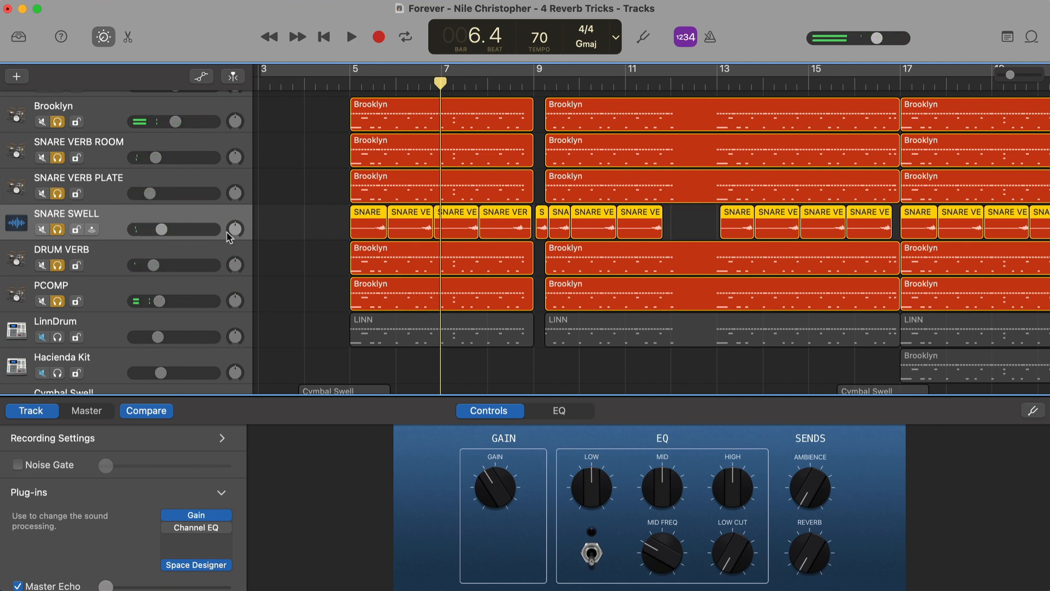
- Duplicate the Brooklyn track with its regions and leave only the duplicate soloed
click(104, 117)
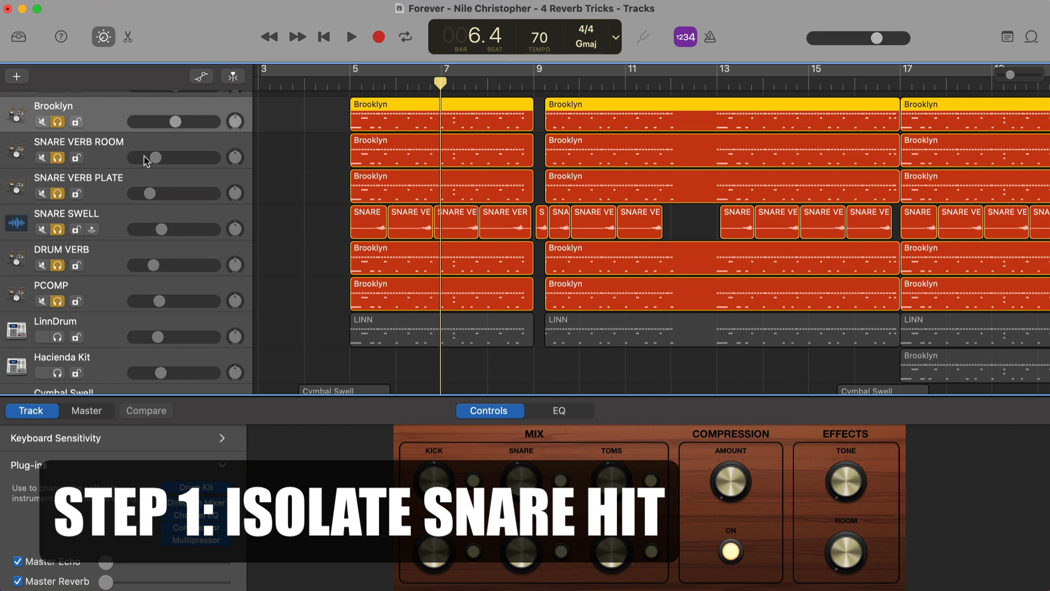
key(super+d)
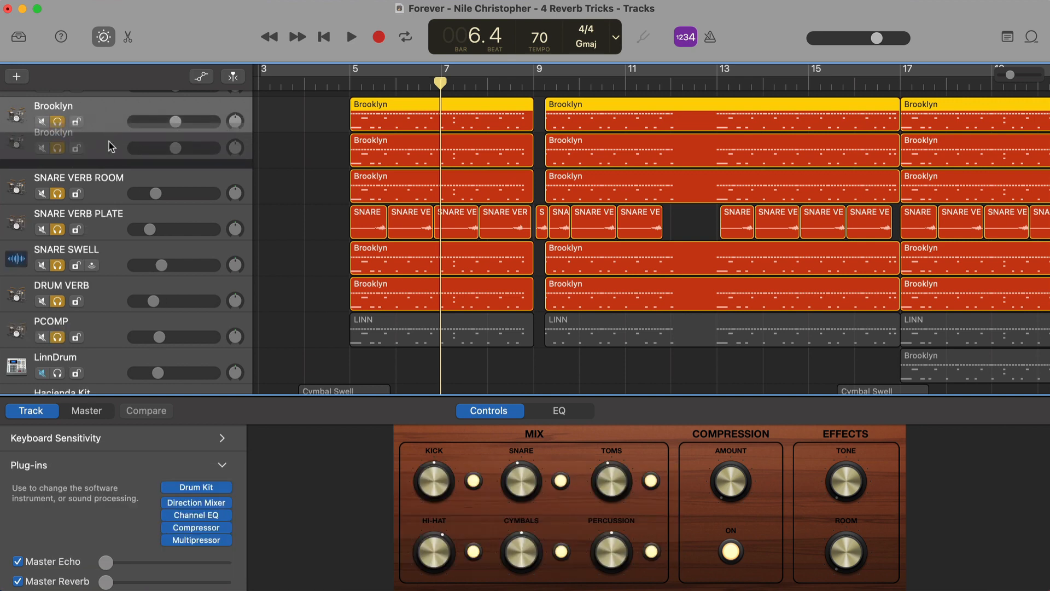
click(58, 121)
click(58, 193)
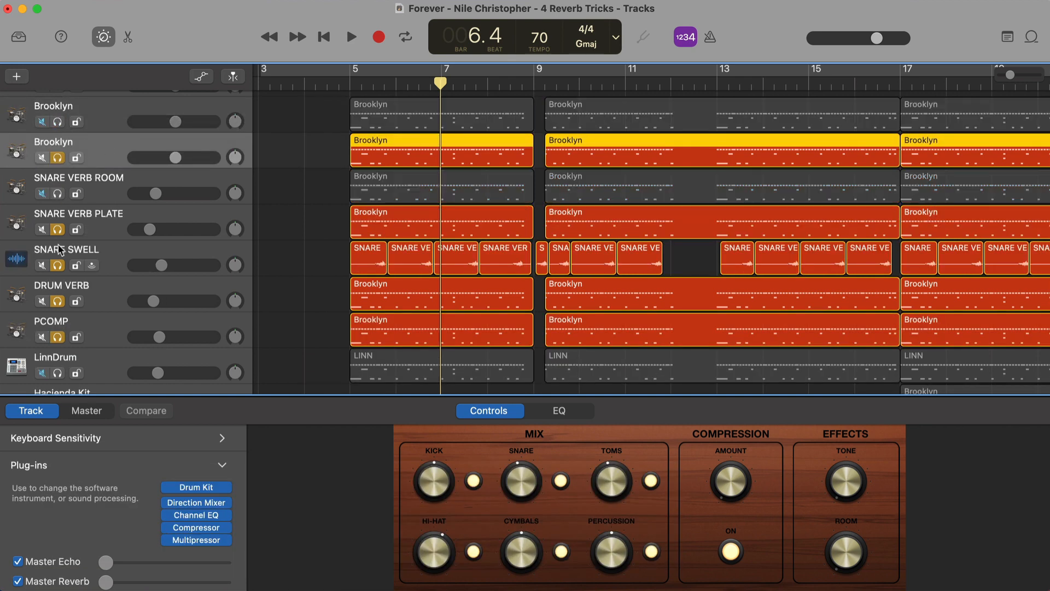
drag(57, 230, 57, 336)
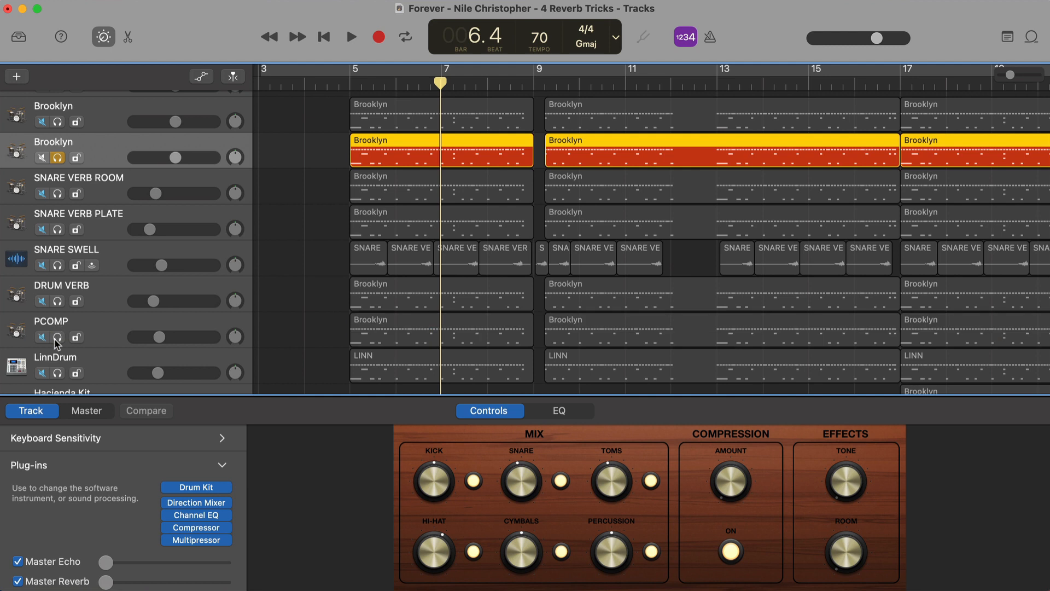
- Rename the duplicated Brooklyn track as "snare swell setup"
double_click(66, 143)
text(snare swell setu)
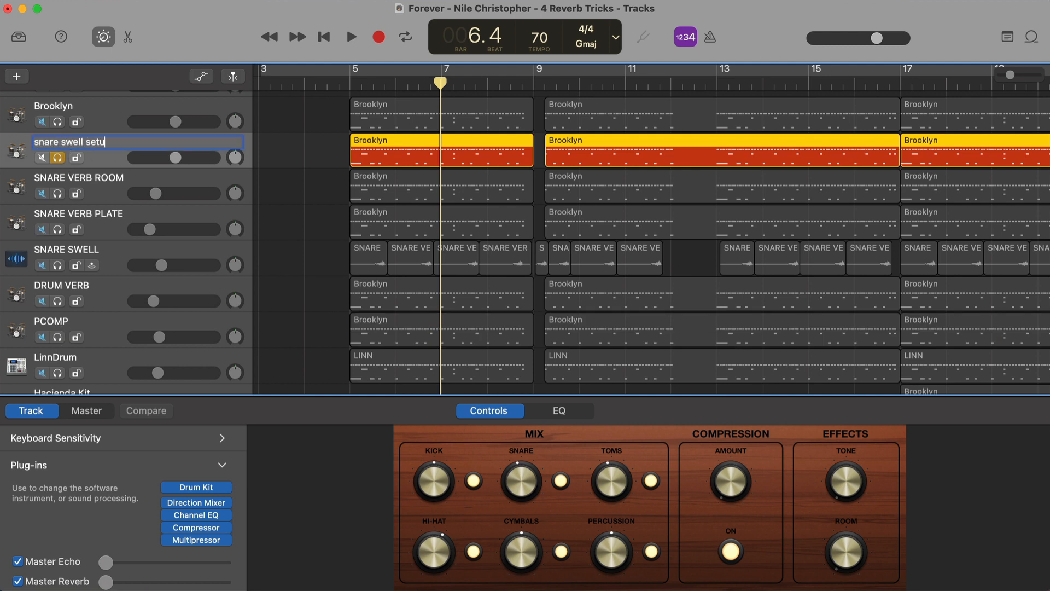
text(p)
key(Return)
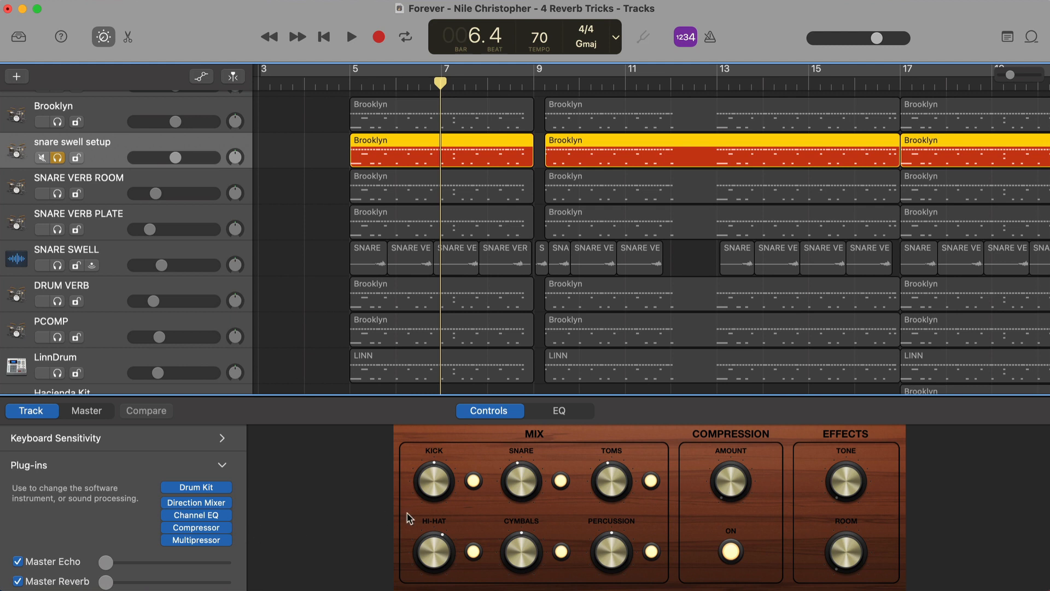
- Switch off the kick, hi-hat, cymbals, toms and percussion in the snare swell setup track's drum mix
click(473, 481)
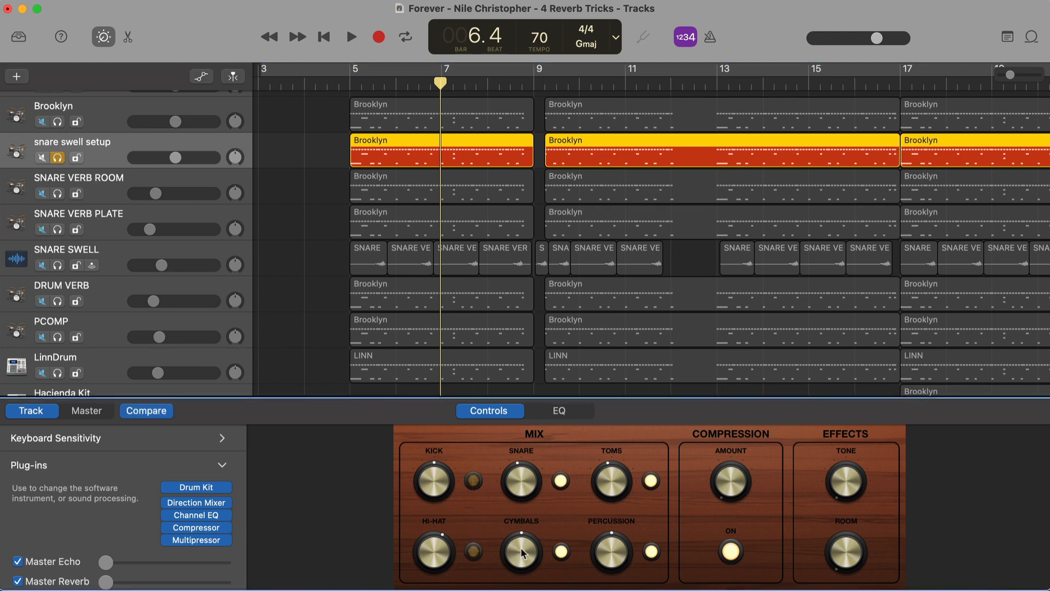
click(560, 551)
click(648, 481)
click(652, 552)
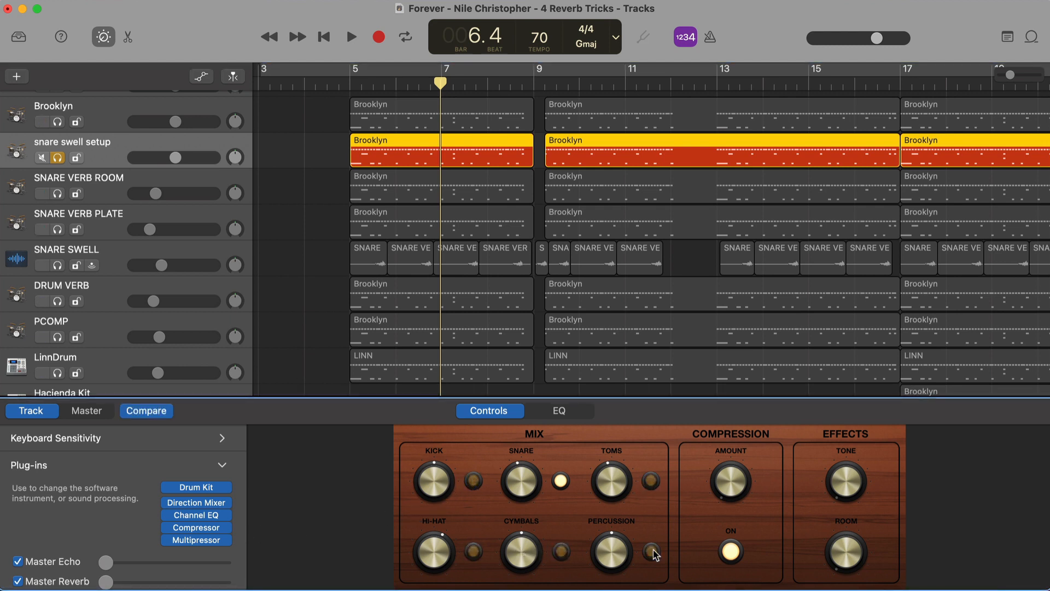
- Split the snare swell setup track's first region at bar 5, beat 3 and delete the part after the split
click(378, 85)
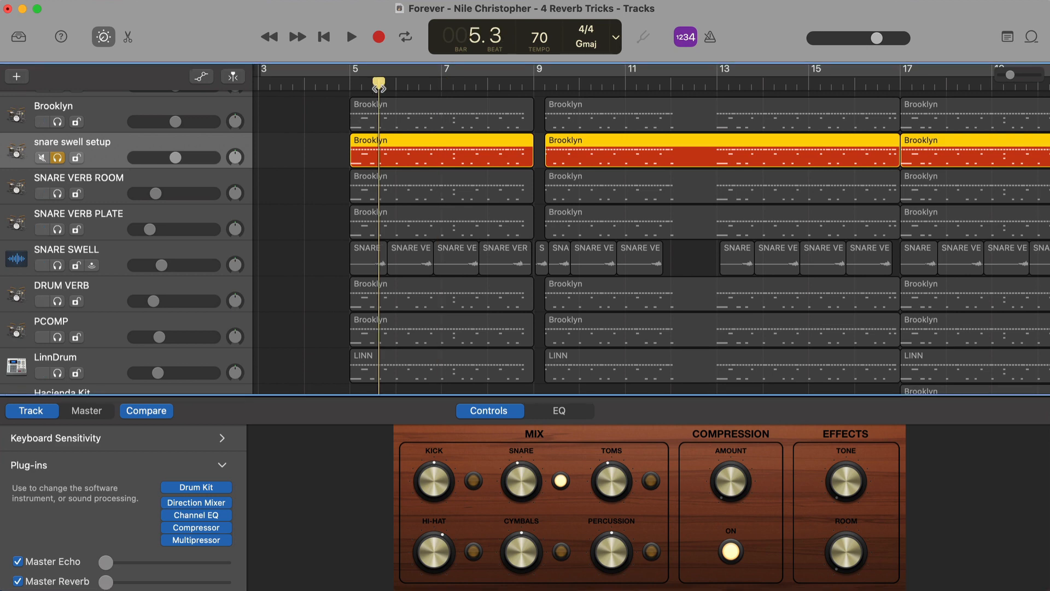
key(super+t)
click(414, 156)
key(Delete)
- Play the shortened region on the snare swell setup track from the start of bar 5
click(354, 85)
key(space)
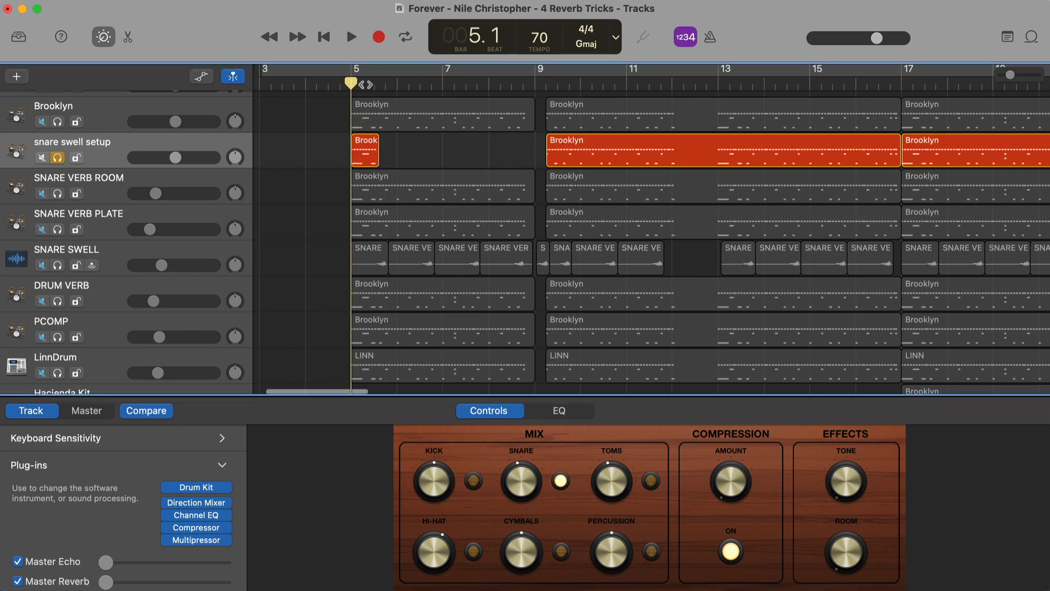
scroll(431, 146, left, 1)
key(space)
scroll(432, 146, up, 5)
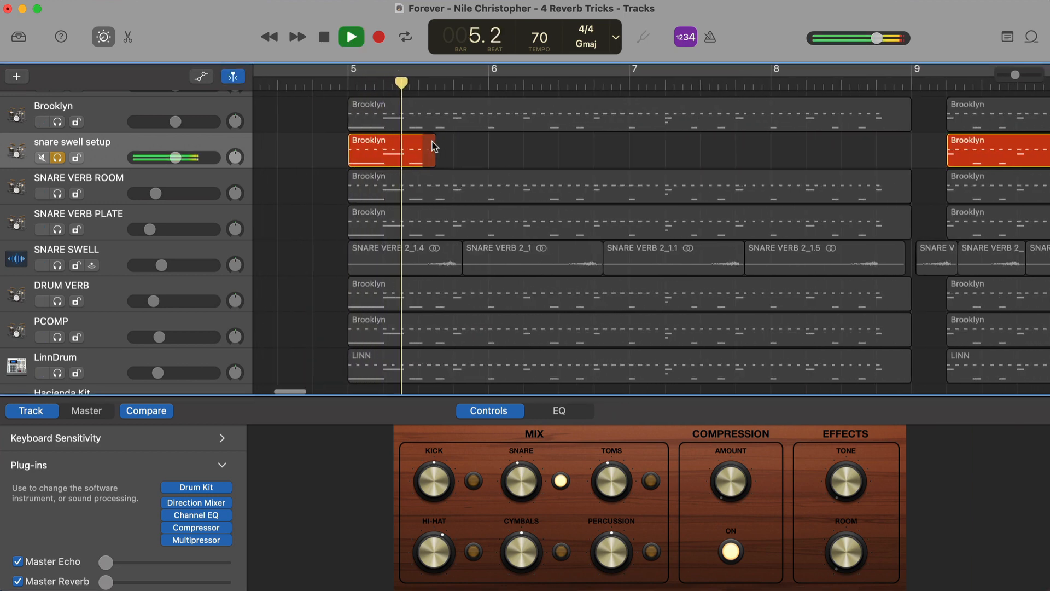
scroll(435, 147, up, 3)
key(space)
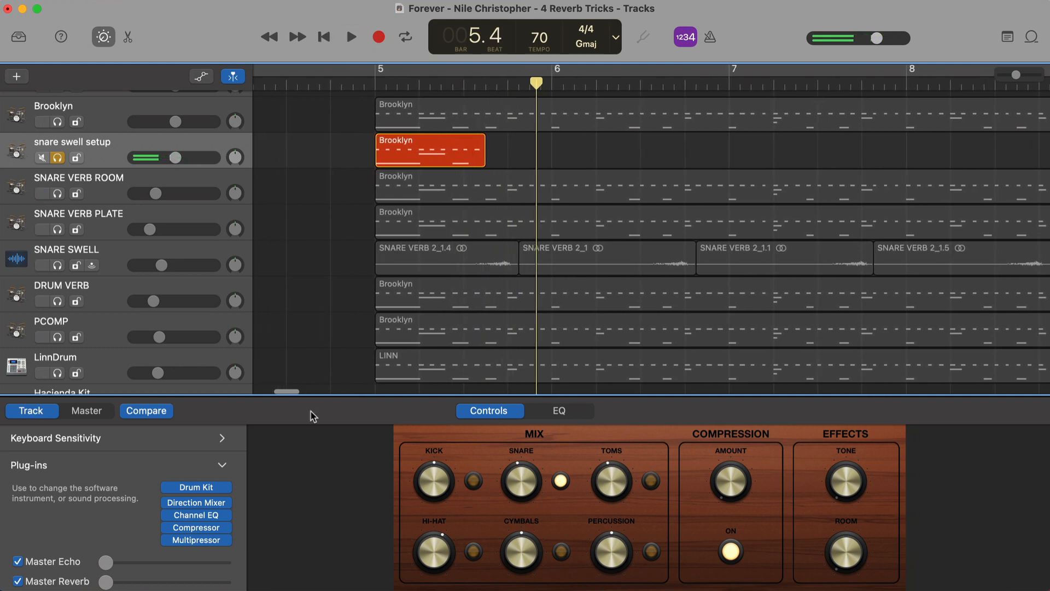
- Add the Space Designer reverb to the snare swell setup track and play the region from bar 5 to hear it
click(221, 552)
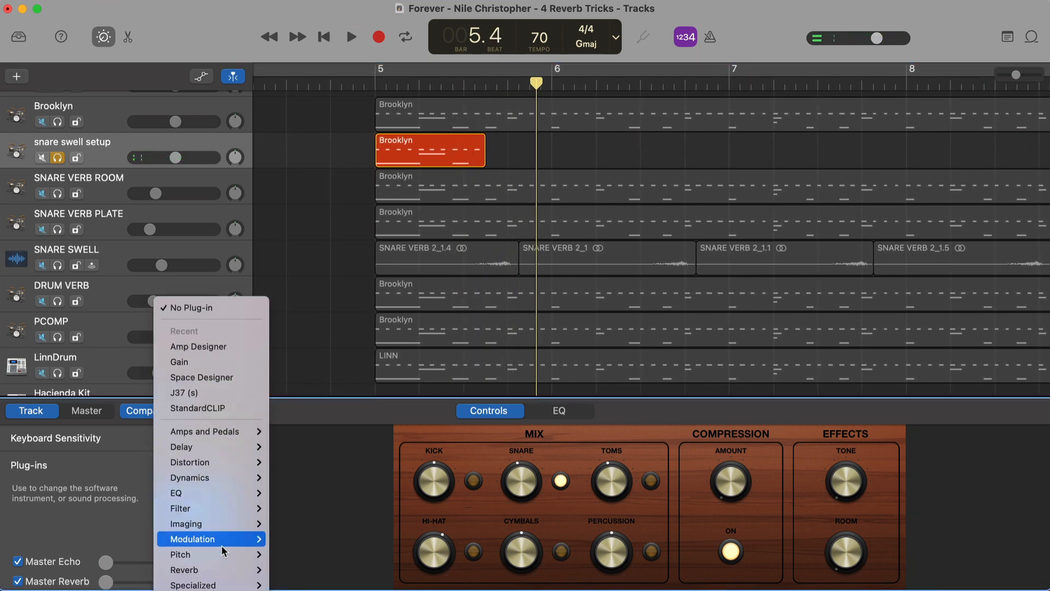
mouse_move(230, 569)
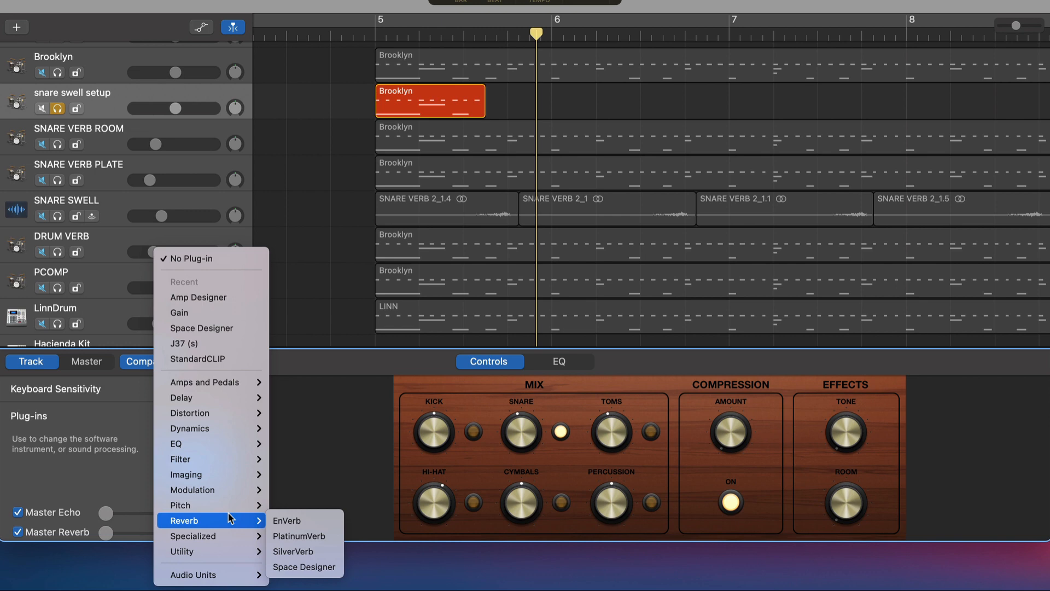
click(306, 566)
key(comma)
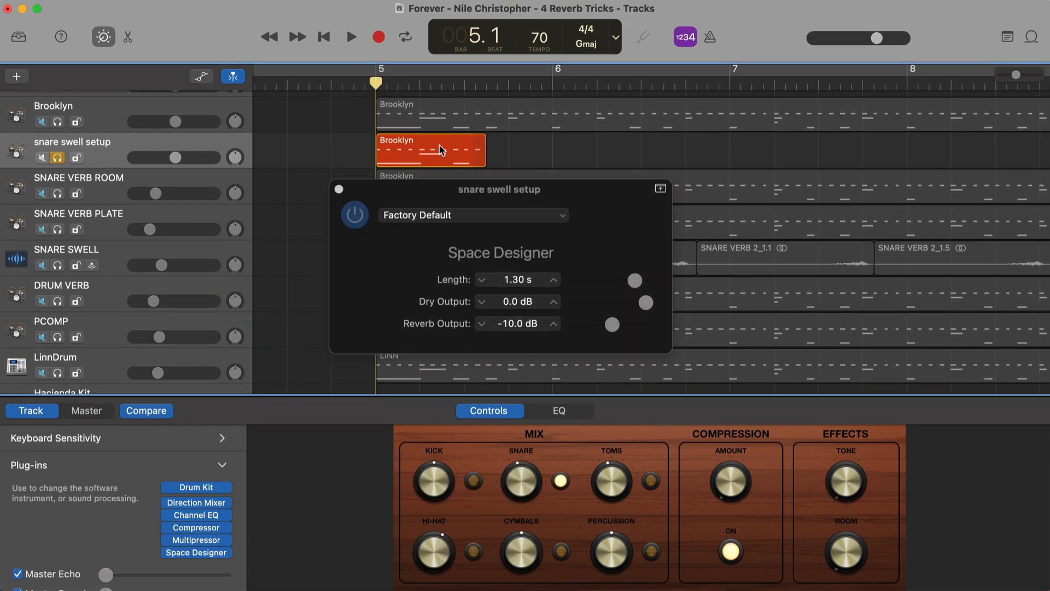
key(space)
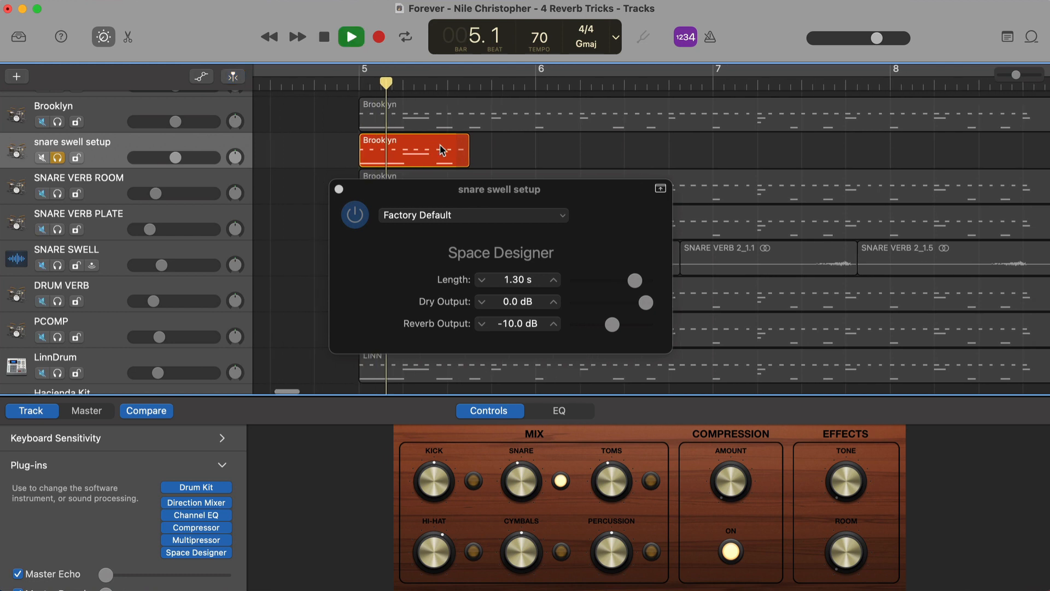
key(space)
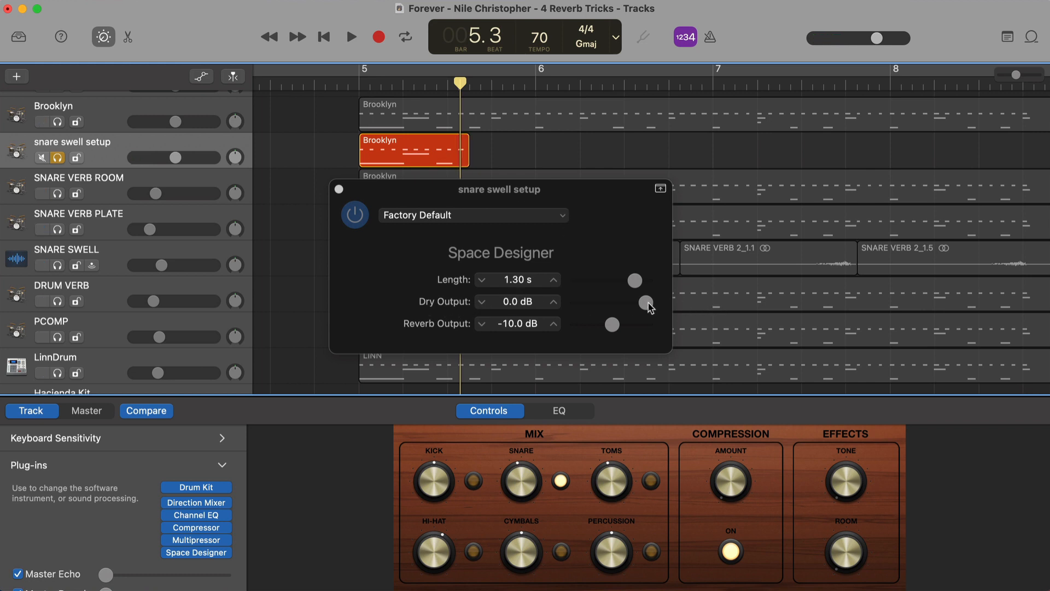
- Set Space Designer's dry output to mute and play the region to hear only the reverb
drag(647, 305, 561, 306)
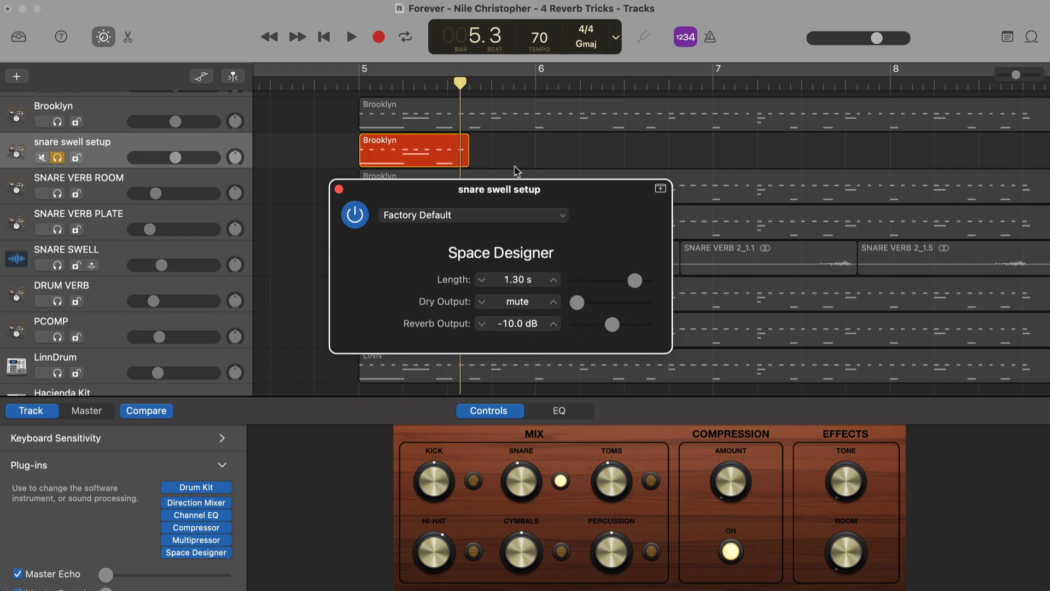
click(397, 82)
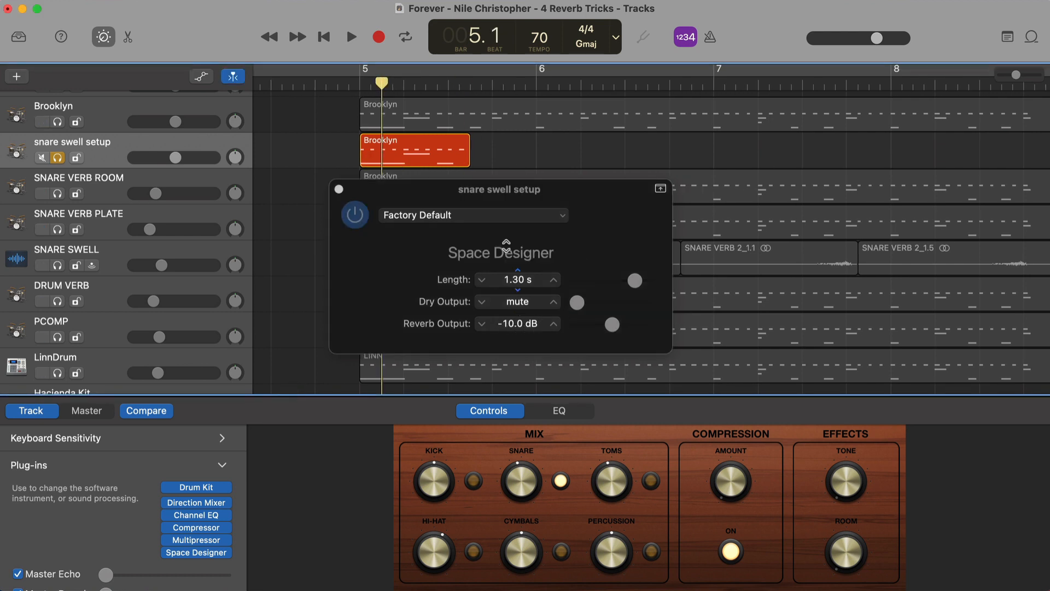
key(space)
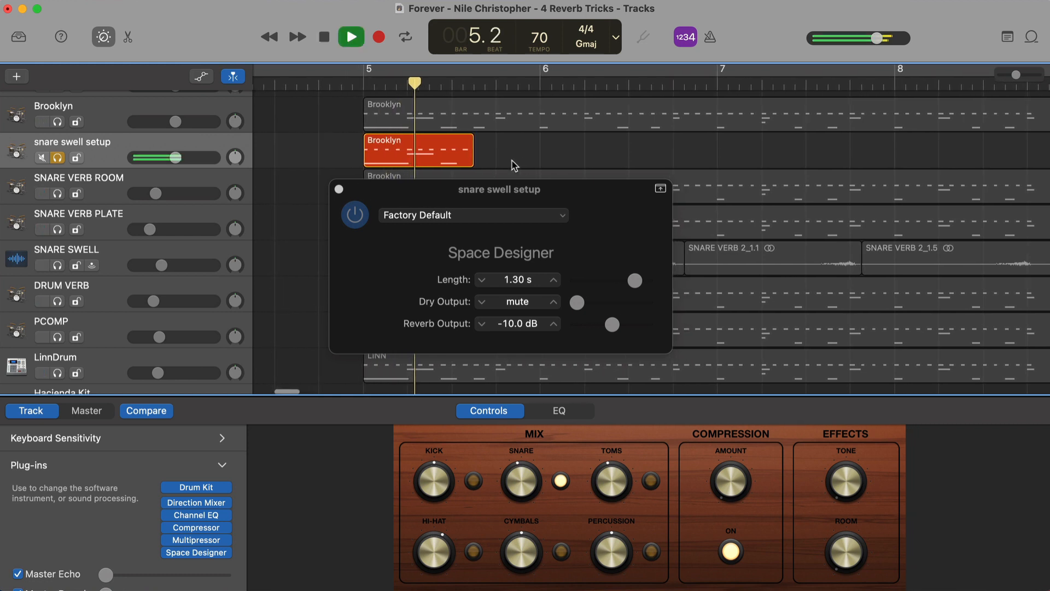
scroll(514, 166, left, 3)
key(space)
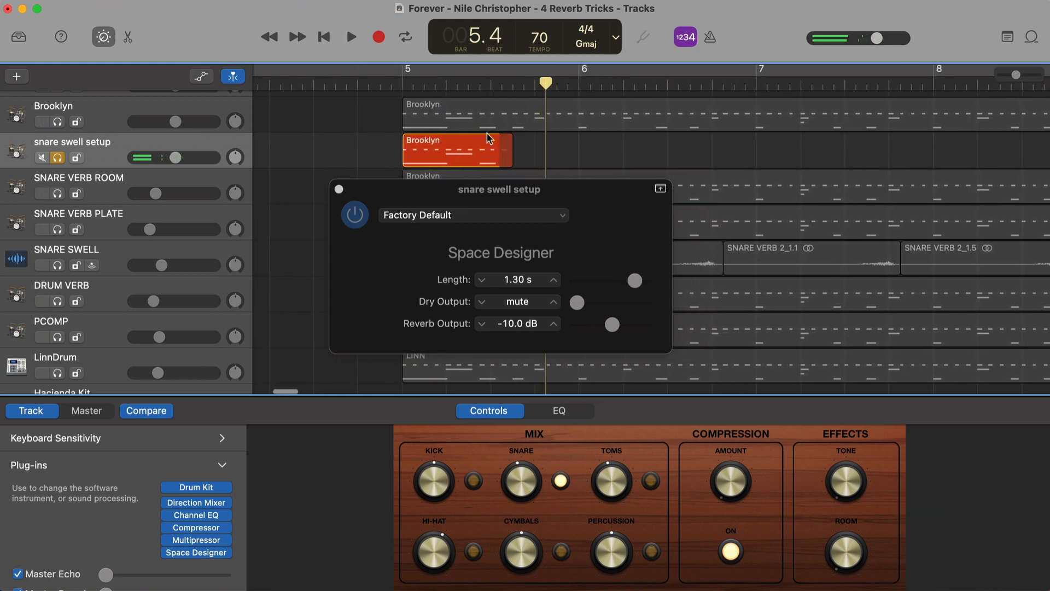
- Set a cycle area from bar 5 to bar 6 and play the soloed snare reverb within it
drag(407, 74, 578, 79)
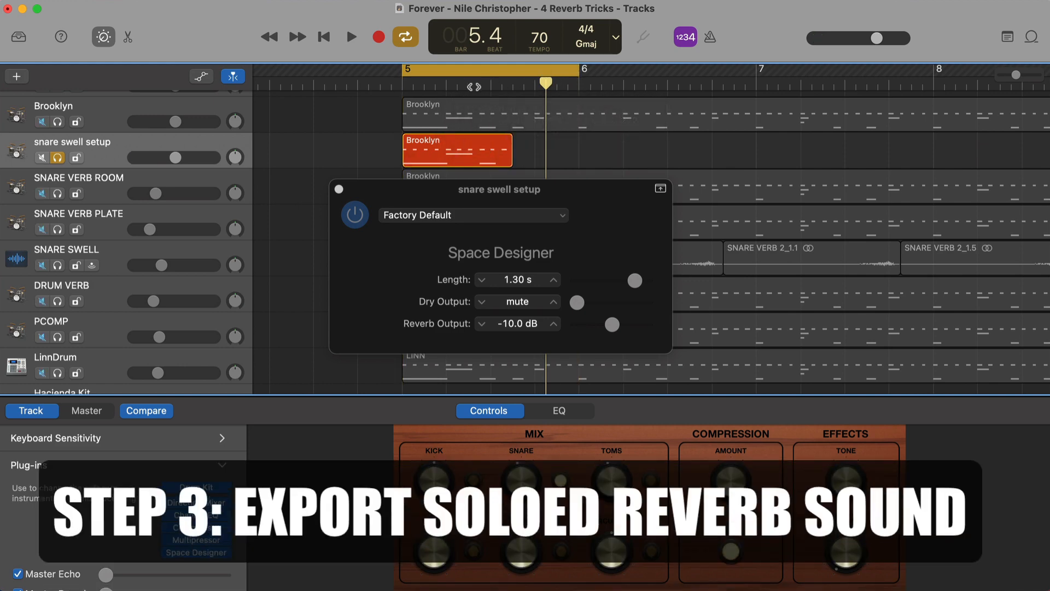
key(space)
scroll(481, 104, left, 2)
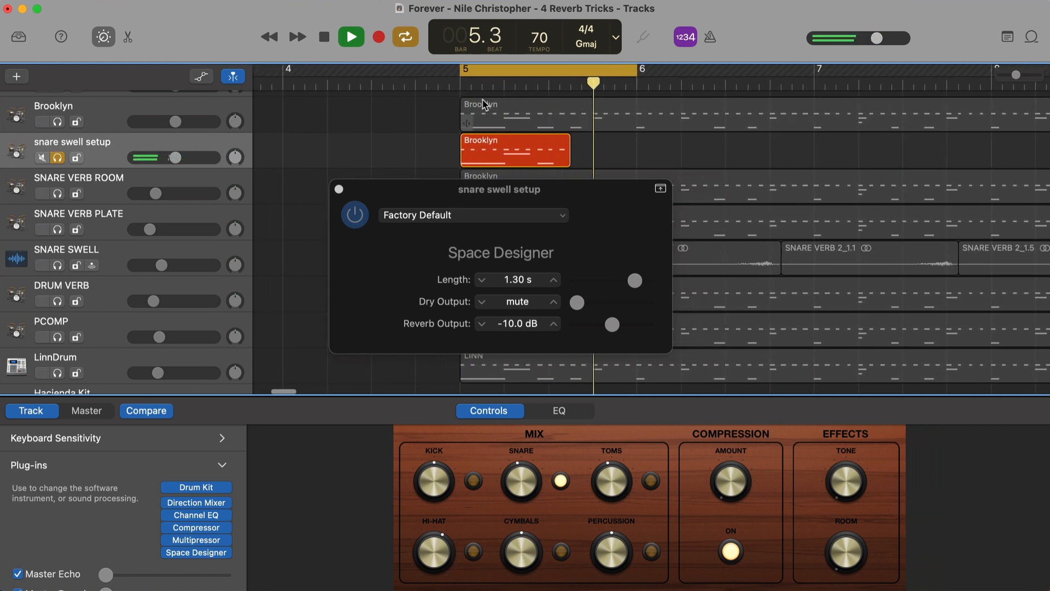
key(space)
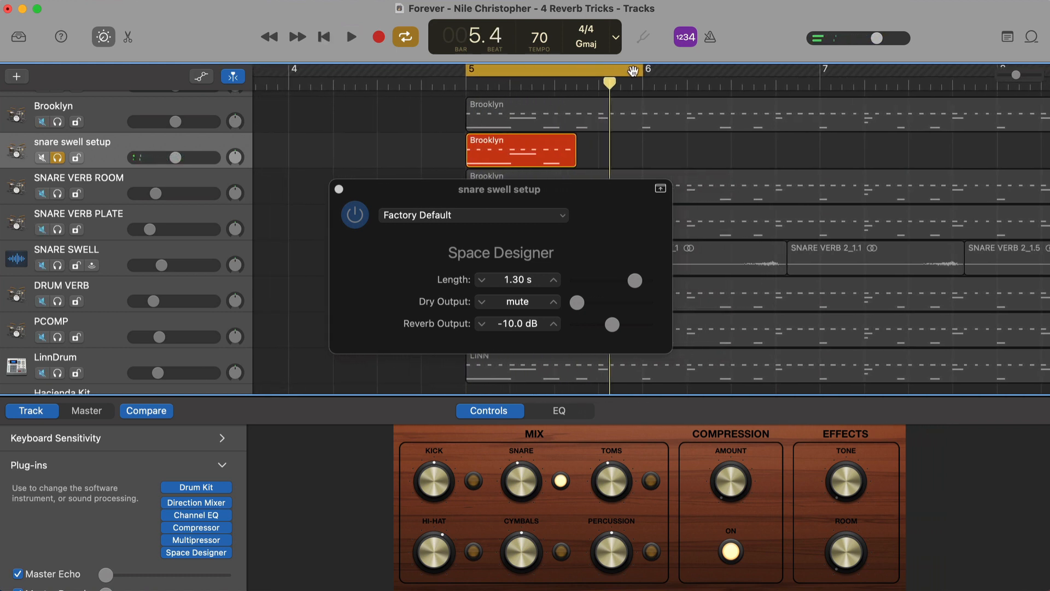
- Export the cycle area to disk as a 24-bit WAVE file named SNARE SWELL in the SNARE VERB folder
click(305, 8)
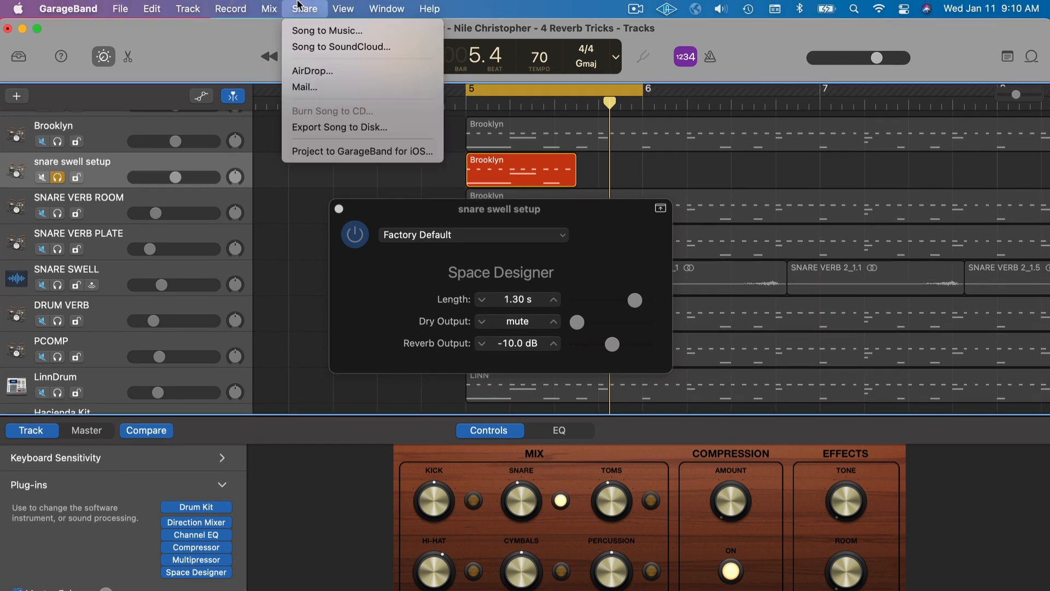
click(343, 127)
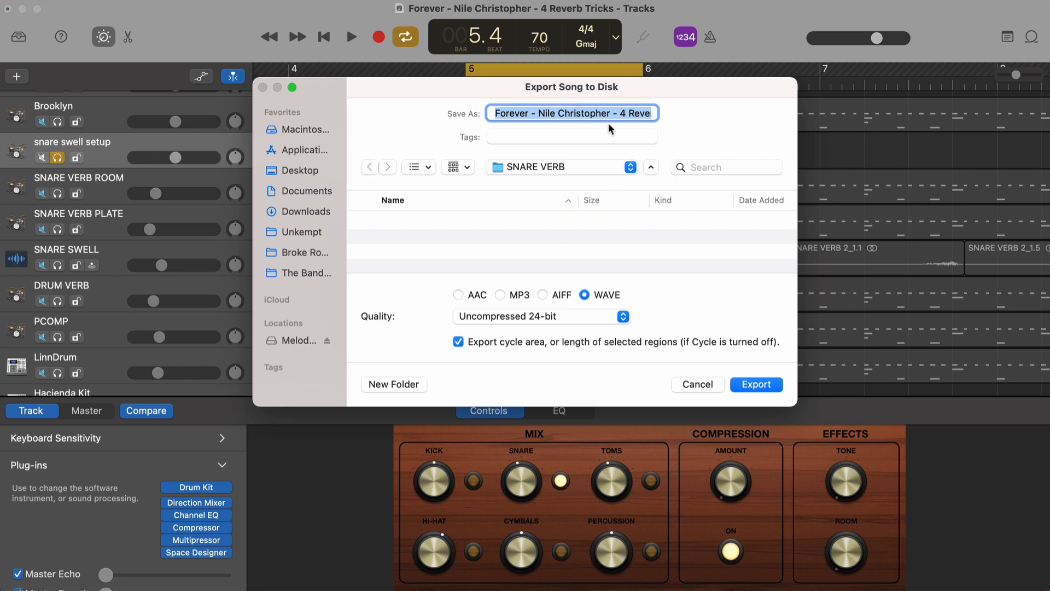
text(SNARE SWELL)
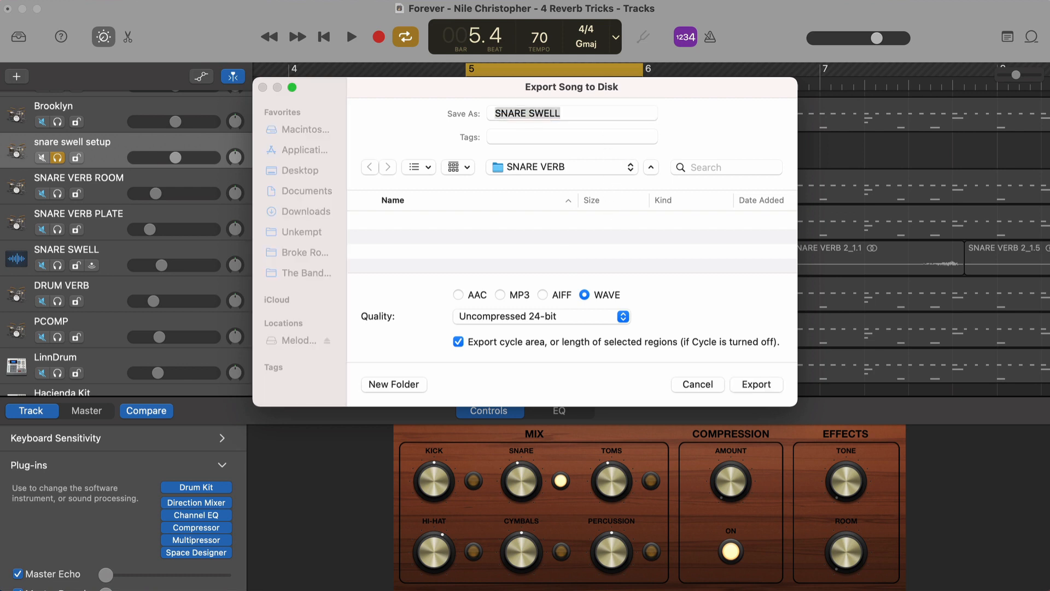
key(Return)
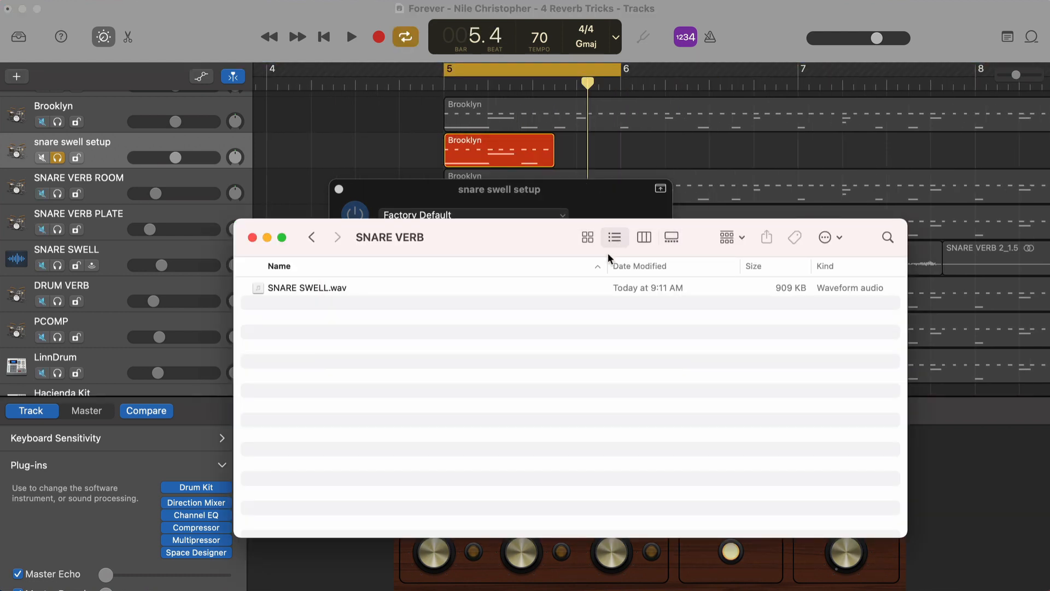
click(199, 94)
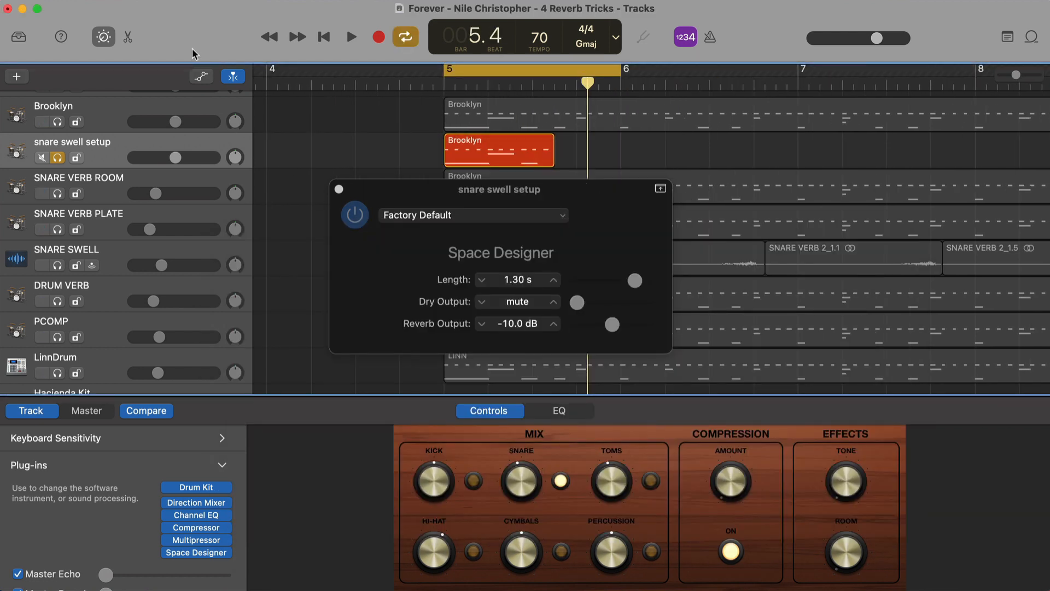
- Close the Space Designer window, create a new audio track and name it SNARE SWELL
click(339, 189)
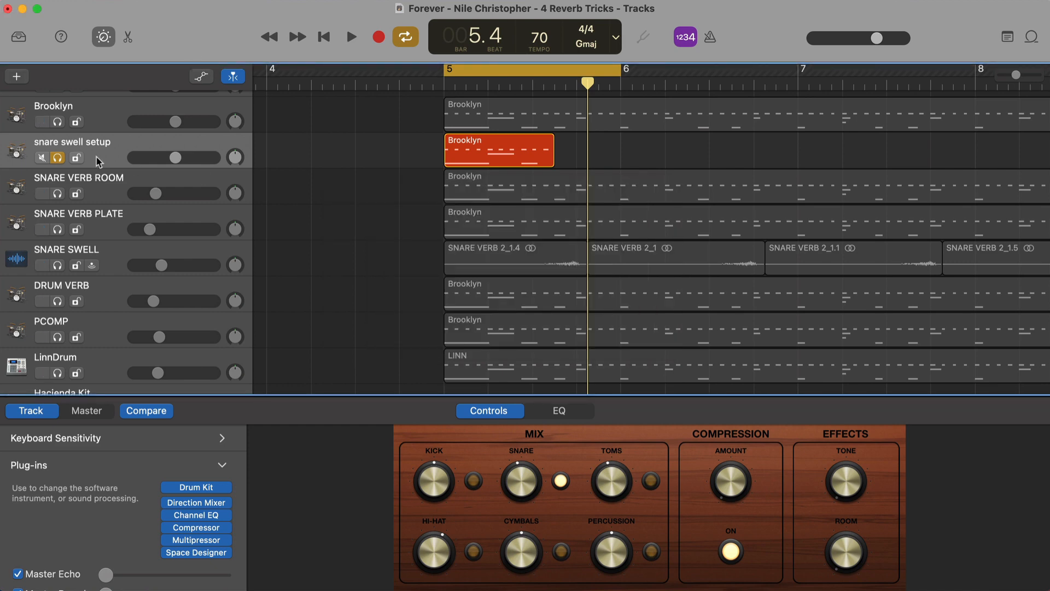
click(16, 77)
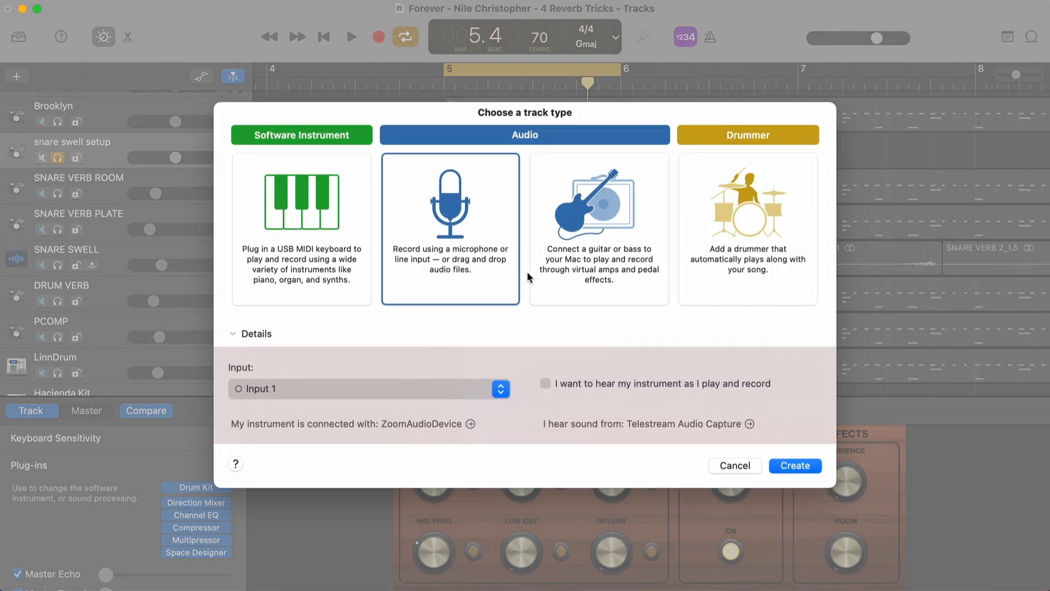
key(Return)
double_click(235, 184)
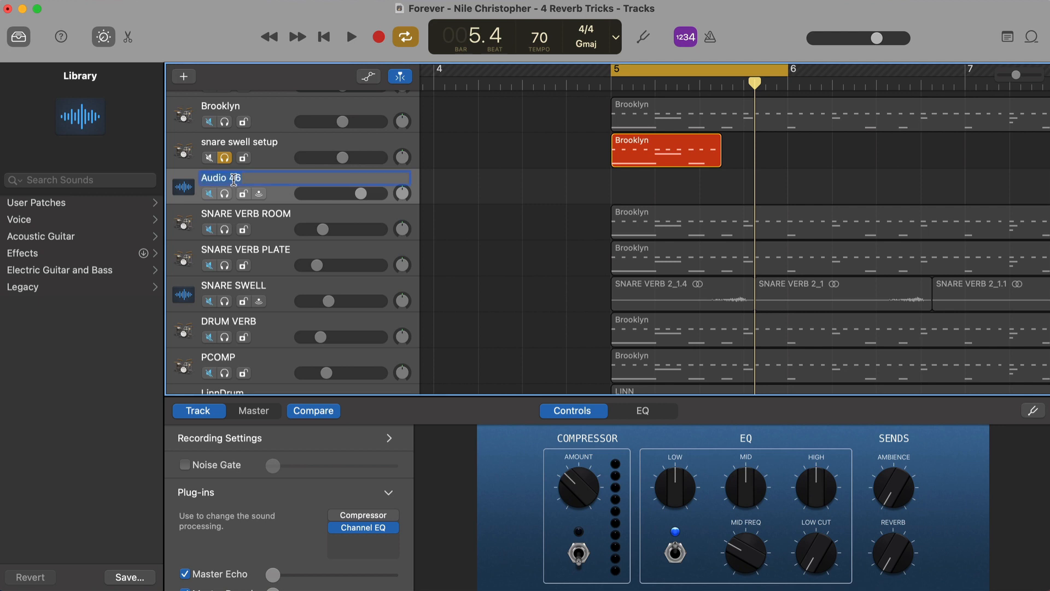
text(SNARE SWELL)
key(Return)
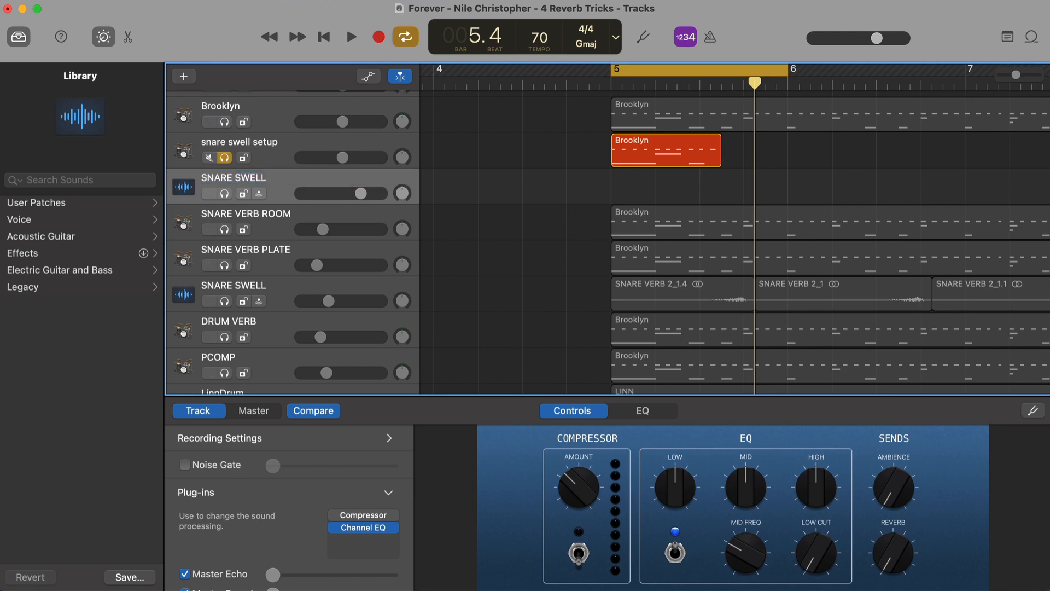
- Import SNARE SWELL.wav from the SNARE VERB folder in Finder onto the new SNARE SWELL track at bar 5
key(super+Tab)
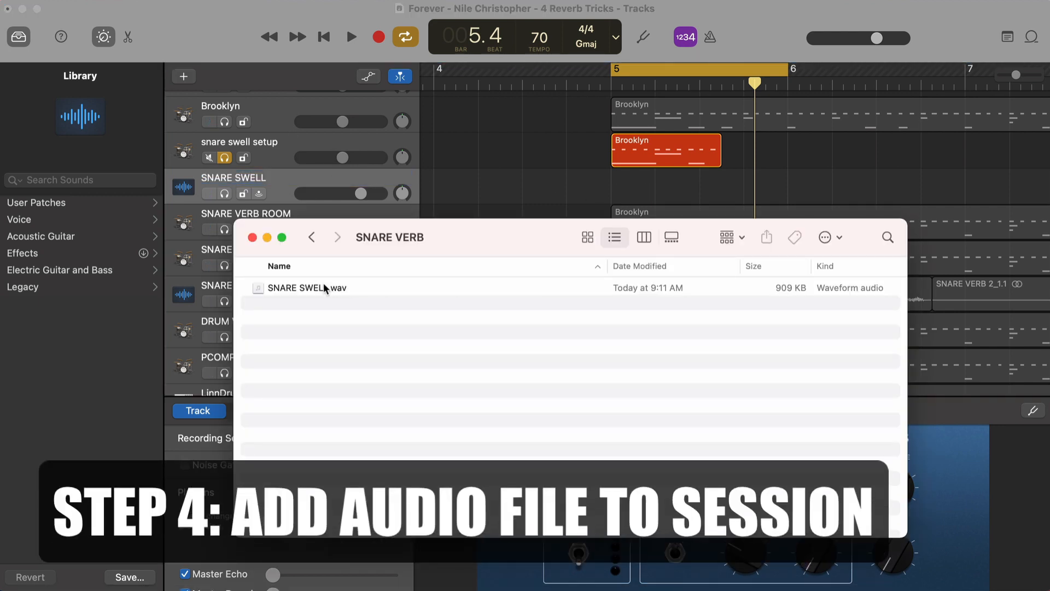
drag(323, 286, 615, 189)
scroll(638, 193, up, 3)
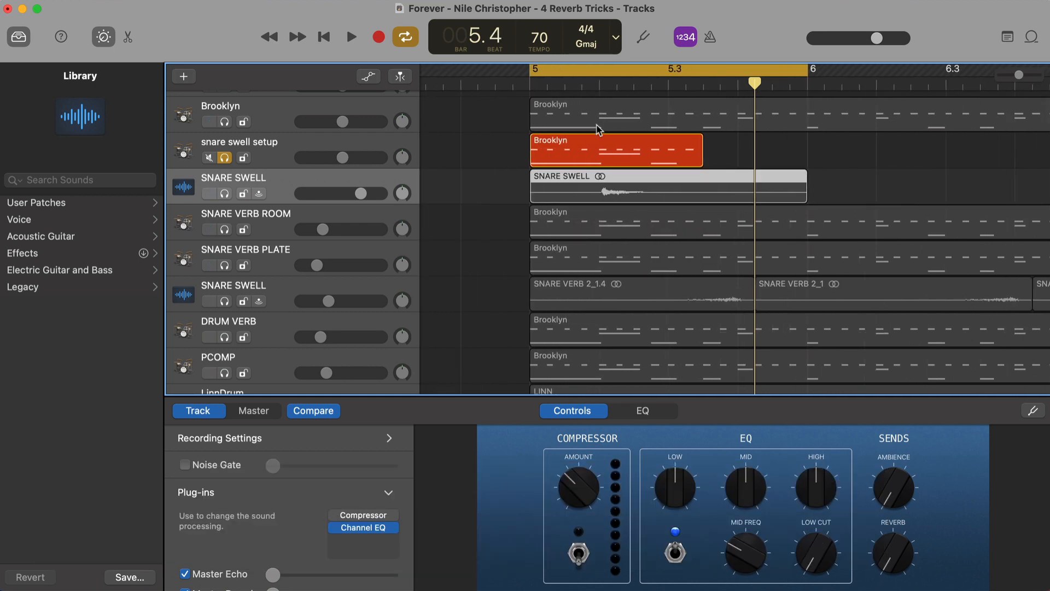
click(565, 85)
- Solo the new SNARE SWELL track instead of snare swell setup, and lower its volume to about -4.3 dB while listening
click(224, 157)
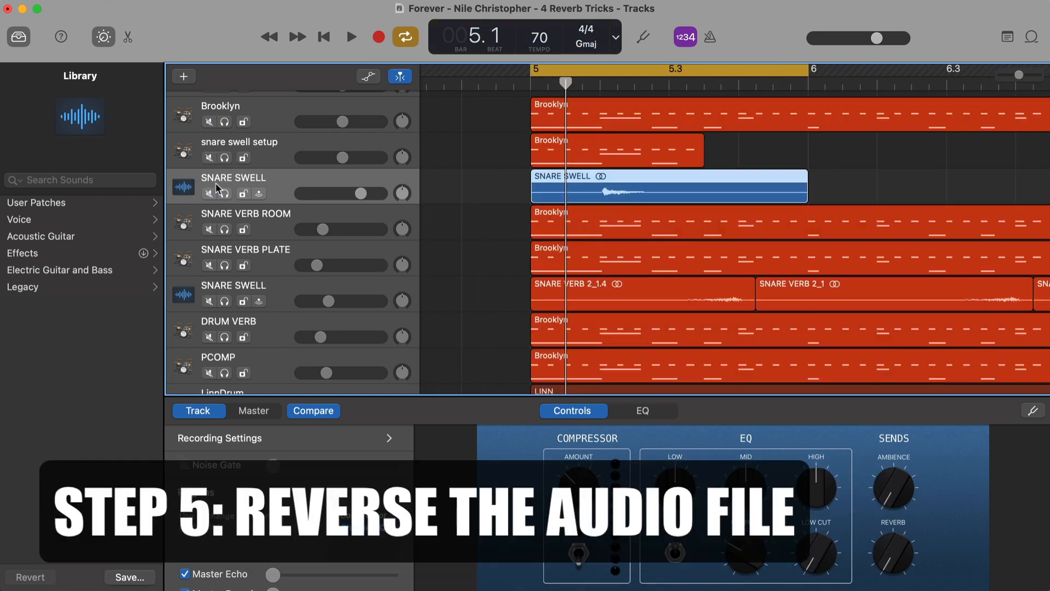
click(224, 194)
key(space)
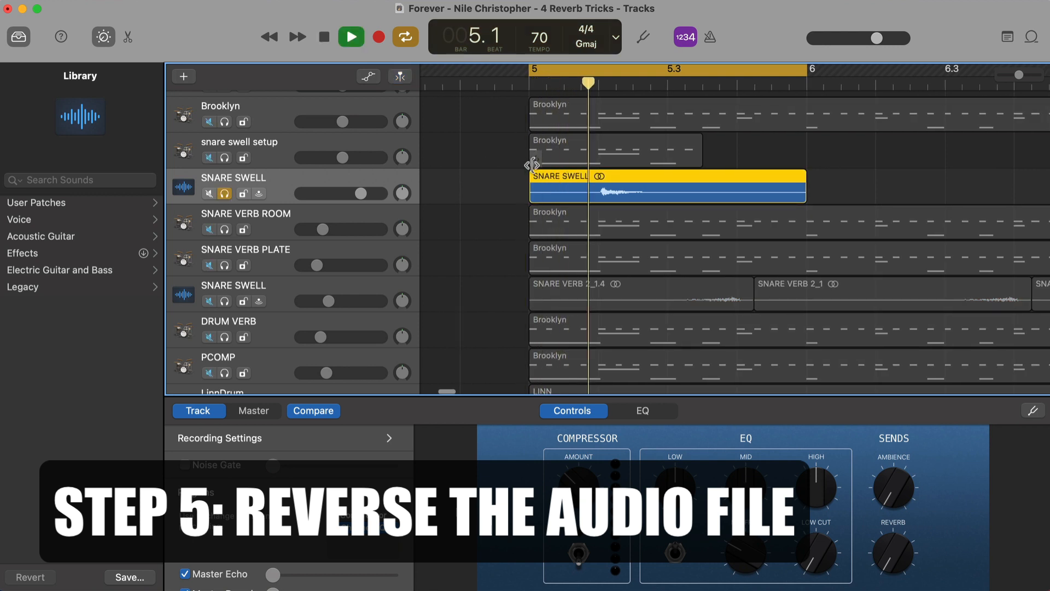
key(space)
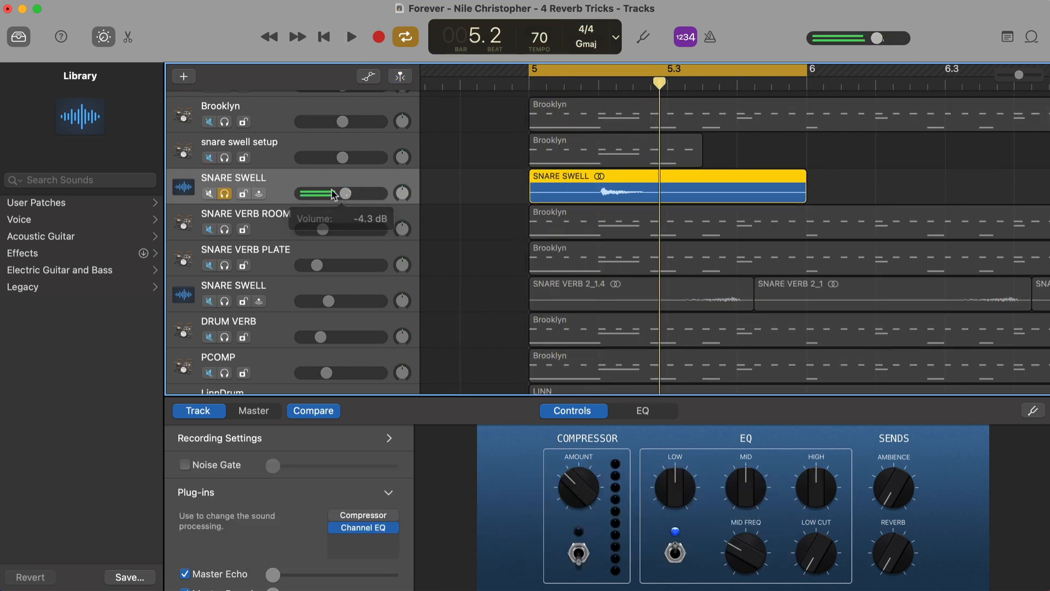
- Turn on reverse playback for the new SNARE SWELL region and play the reversed sound
key(e)
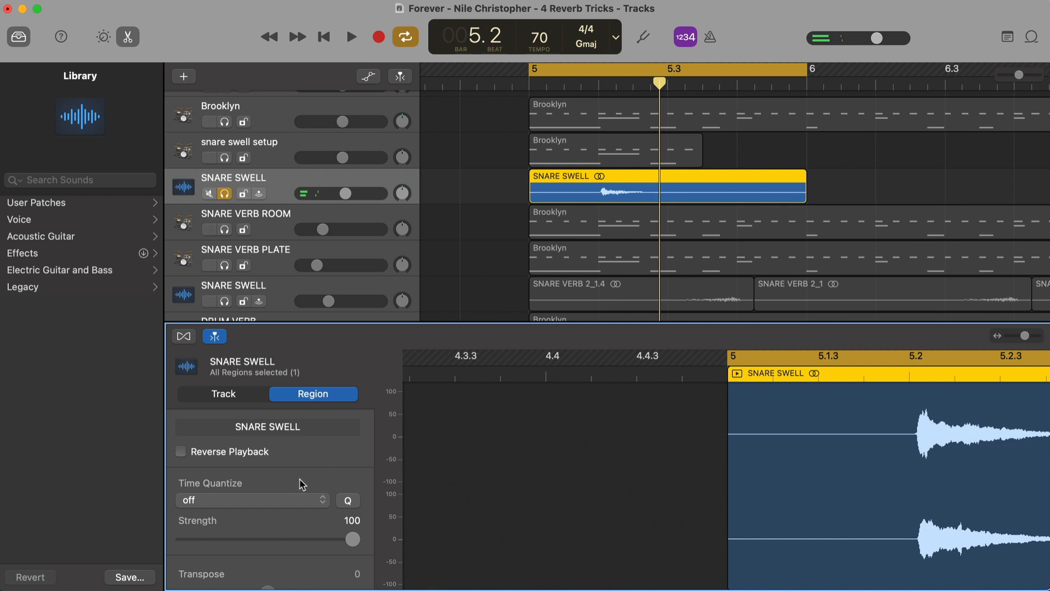
click(181, 452)
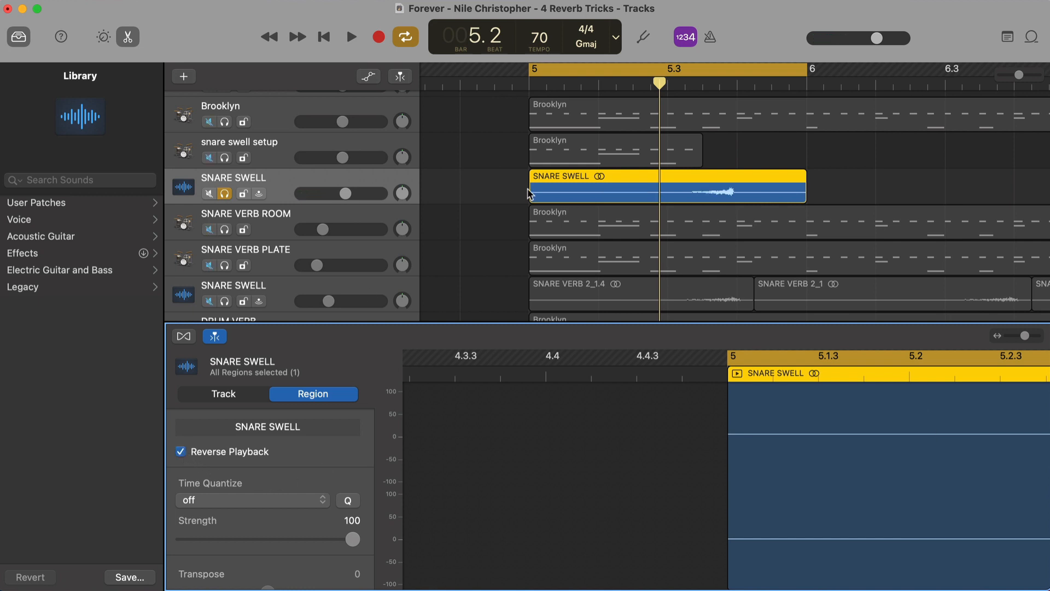
key(space)
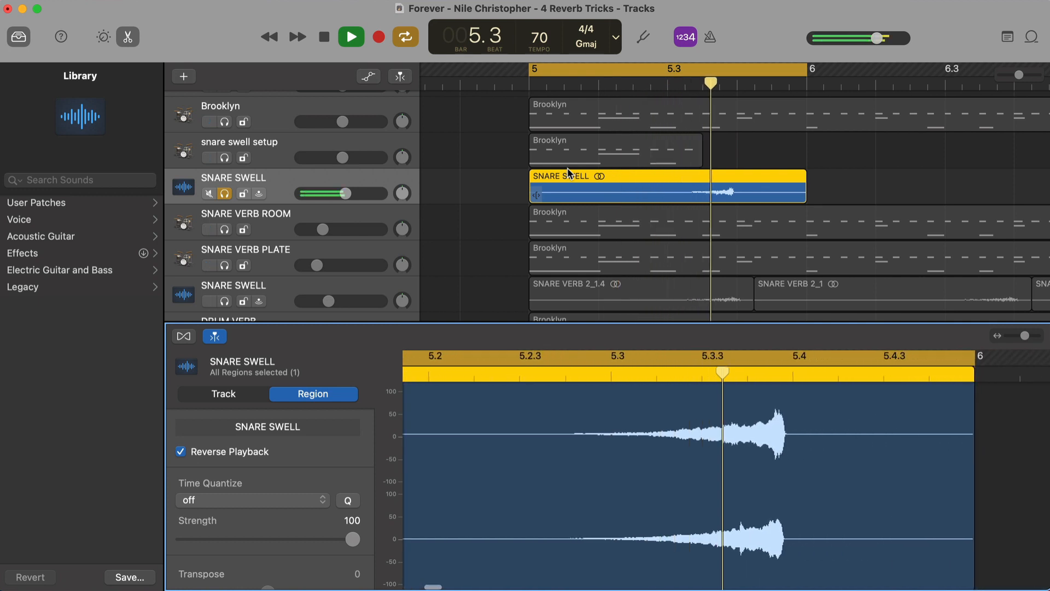
key(space)
- Hide the sound library and trim the end of the reversed SNARE SWELL region back to the swell's peak, just before beat 4
key(y)
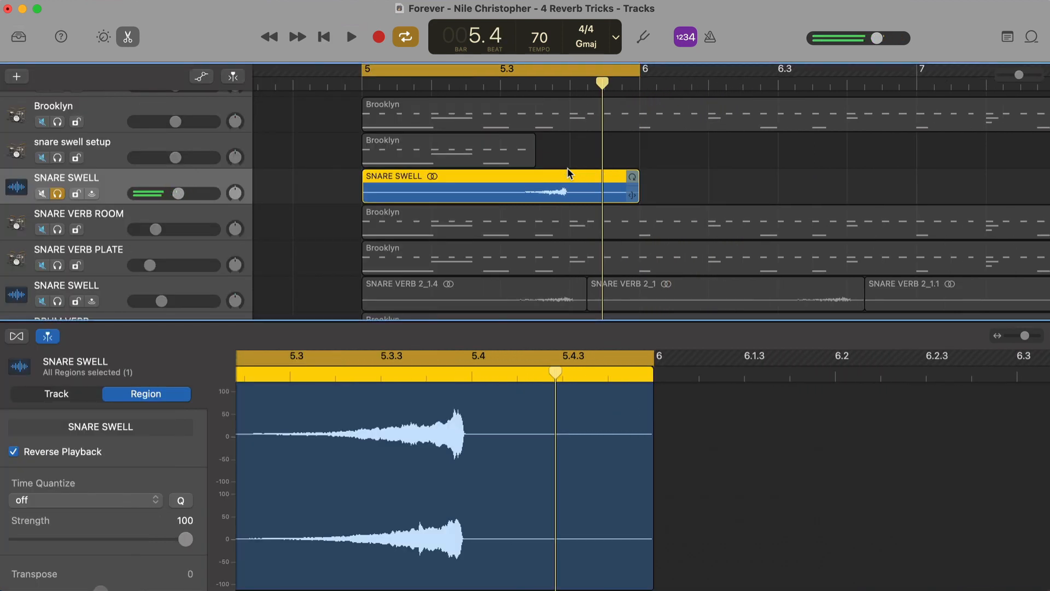
key(super+Right)
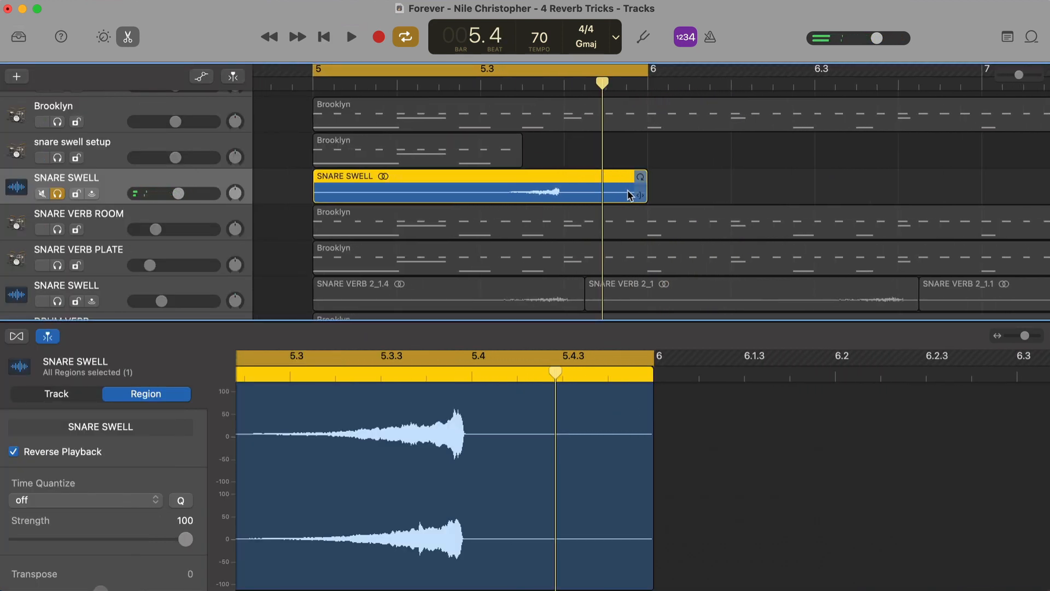
drag(644, 195, 555, 204)
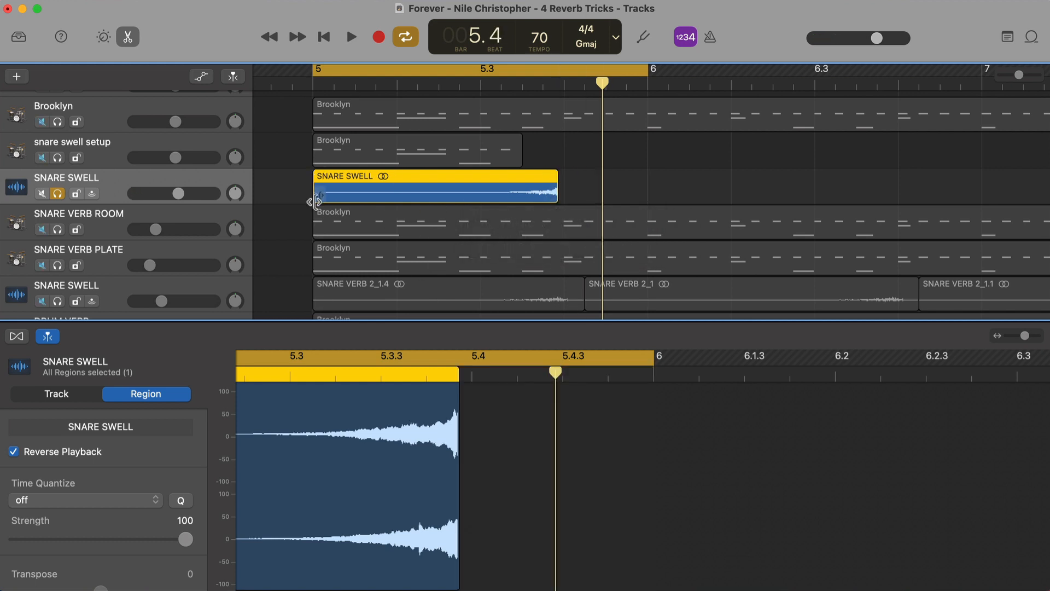
- Trim the silent start of the reversed SNARE SWELL region and move the region so its swell ends at beat 6.2
drag(315, 202, 596, 189)
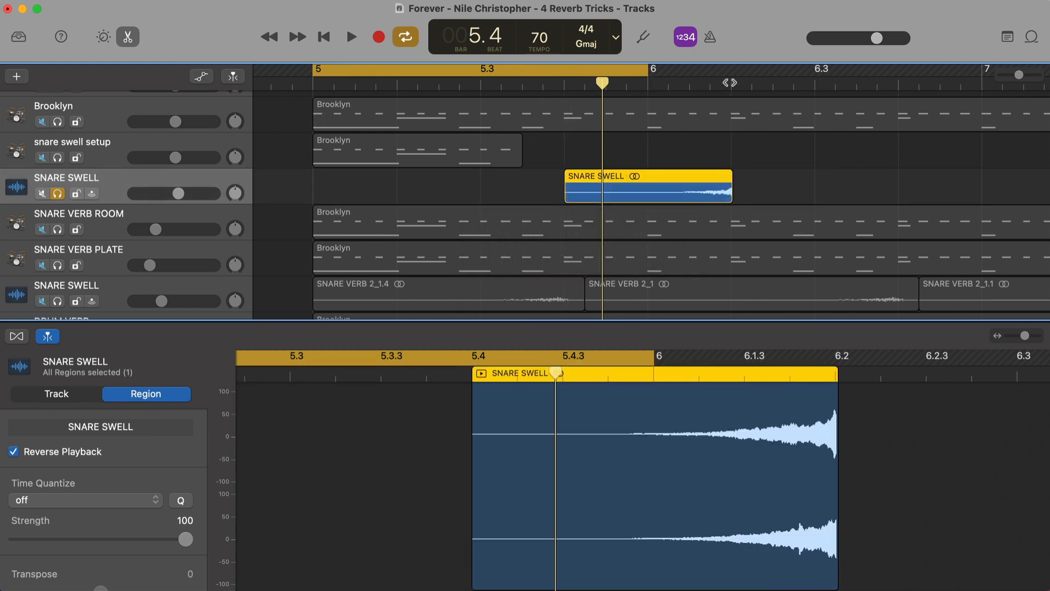
click(731, 83)
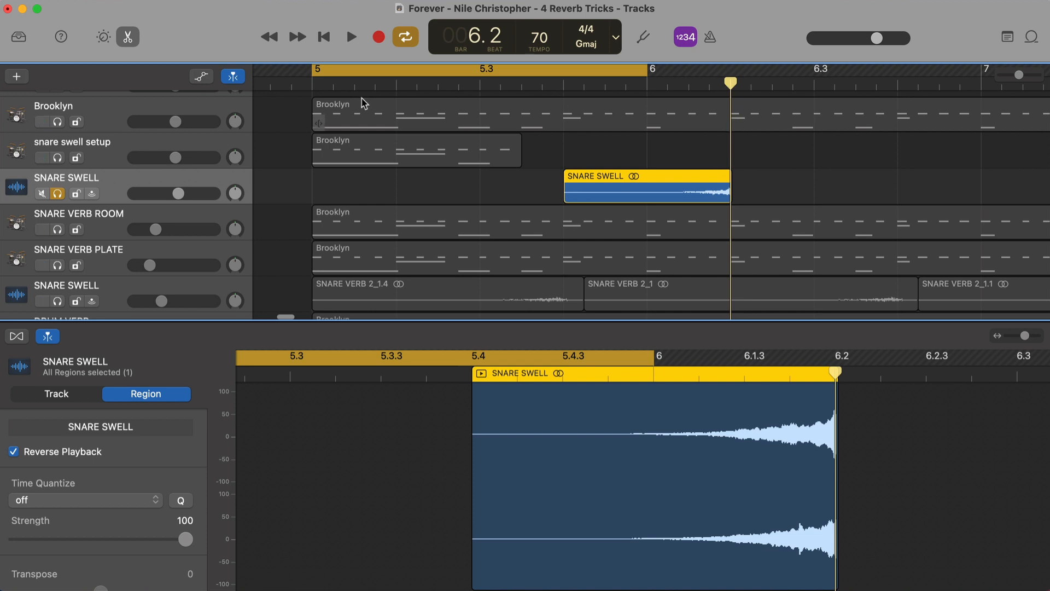
- Reposition the swell to run from beat 5.2 to 5.4, and audition it from bar 5 with the Brooklyn drum track soloed
click(58, 121)
click(339, 118)
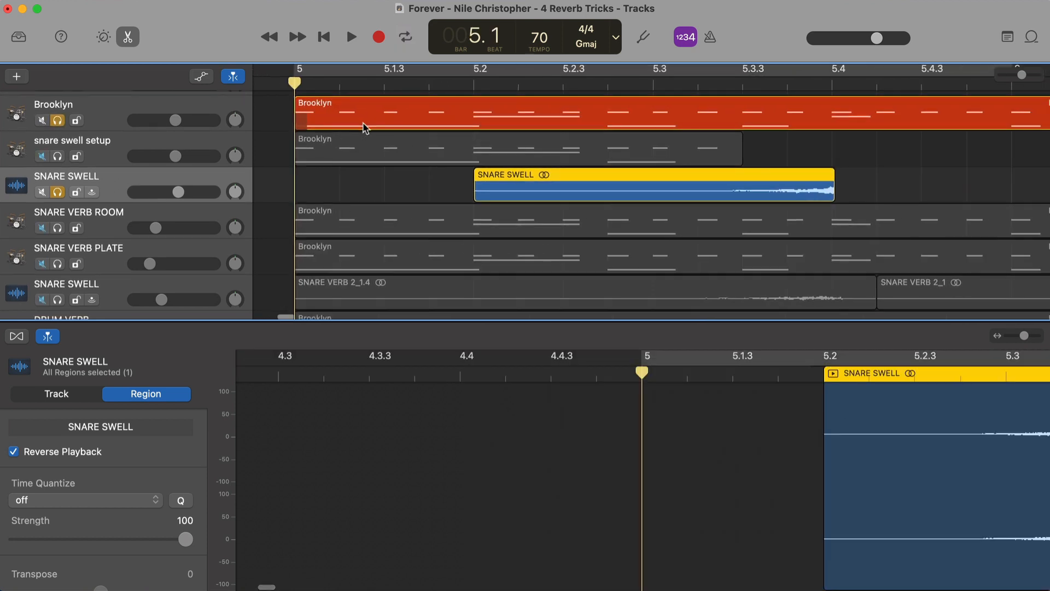
key(space)
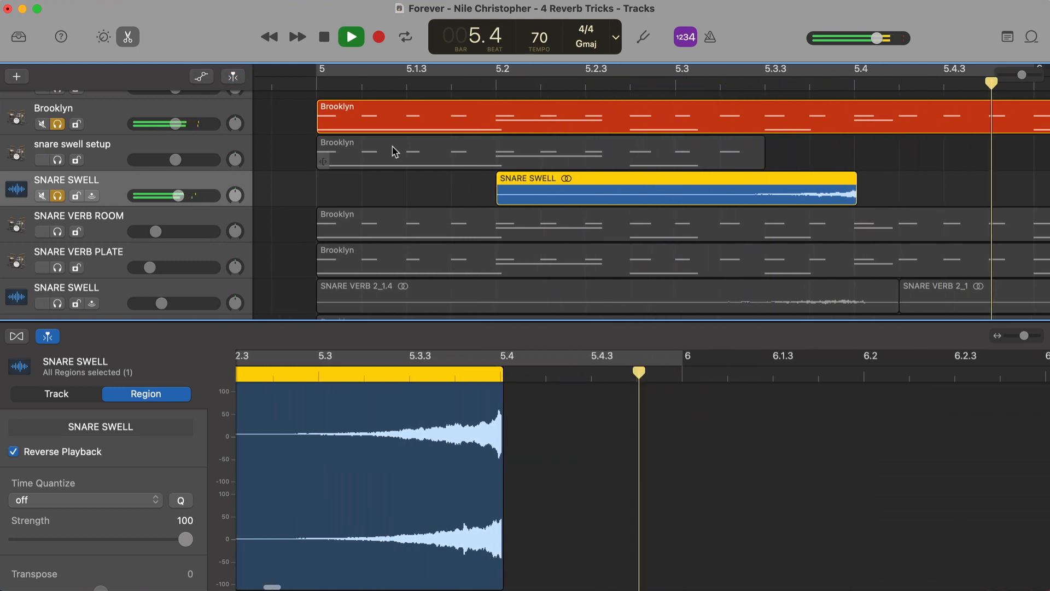
key(space)
key(super+Left)
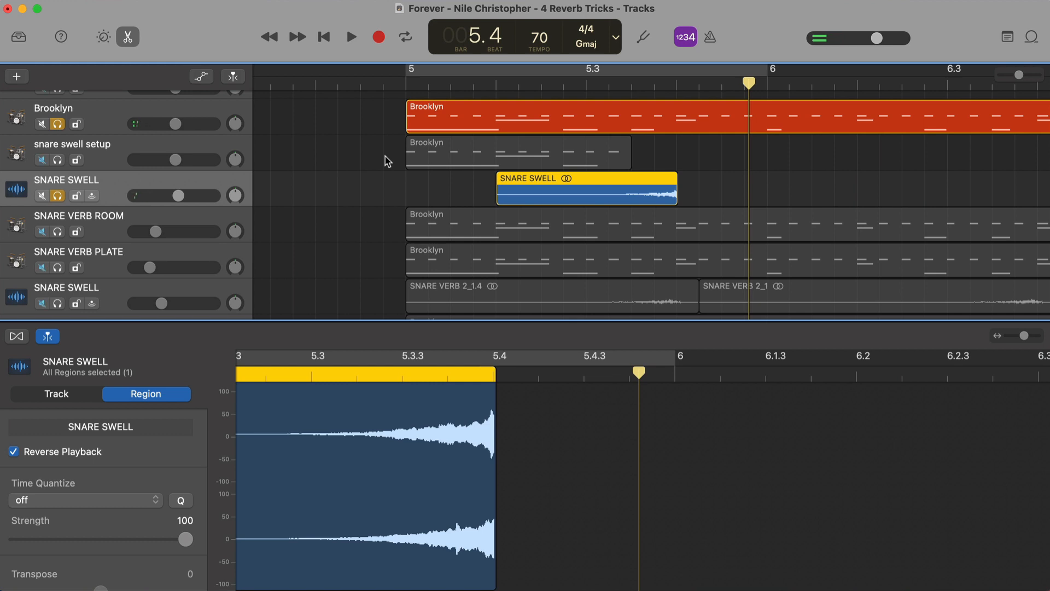
- Examine the gain automation curve on the existing SNARE SWELL track below SNARE VERB PLATE
key(super+Left)
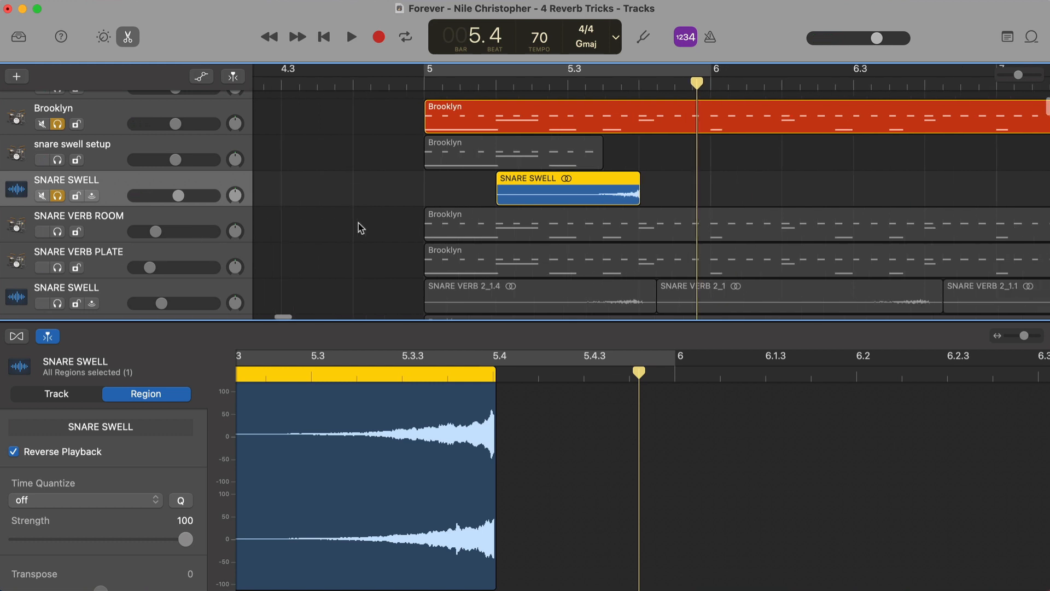
key(a)
scroll(359, 228, down, 5)
key(super+Left)
key(super+Left)
key(super+Left)
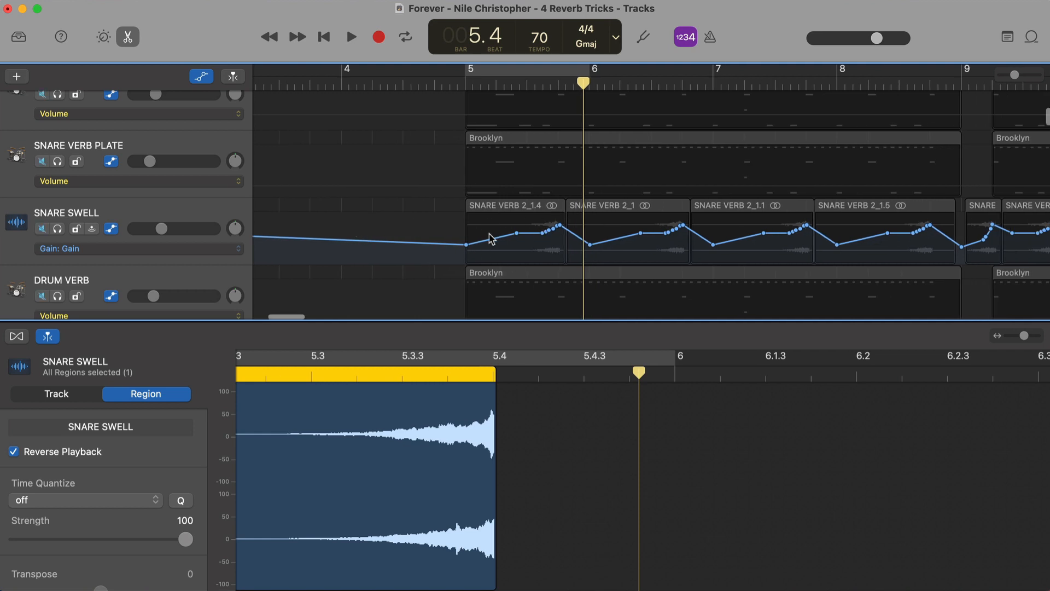
scroll(488, 234, right, 1)
key(a)
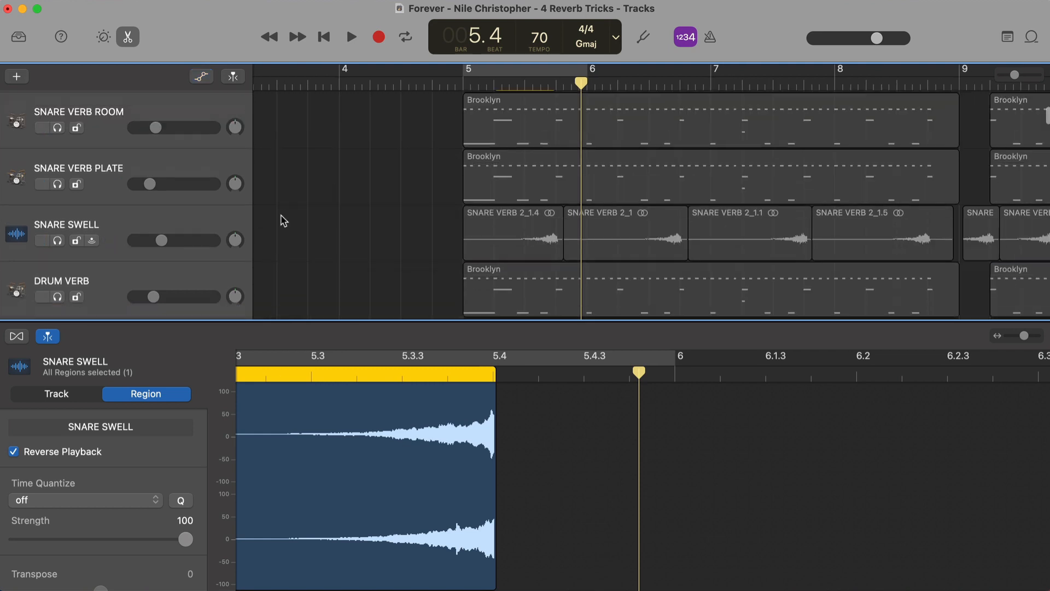
- Replace the Compressor plug-in on the new SNARE SWELL track with the Gain plug-in, keeping its factory default setting
scroll(281, 223, up, 3)
key(b)
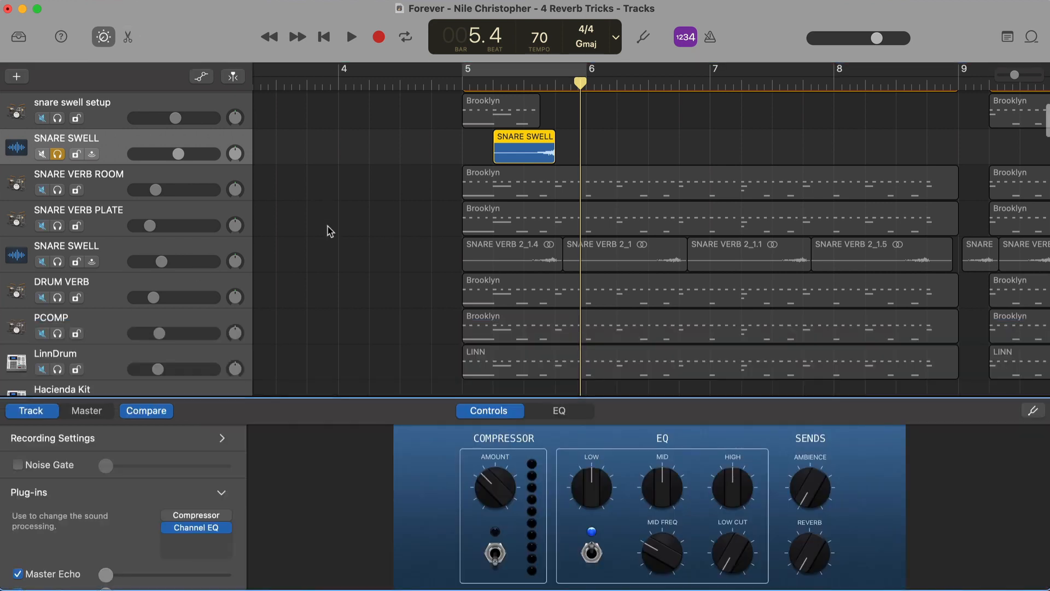
click(226, 515)
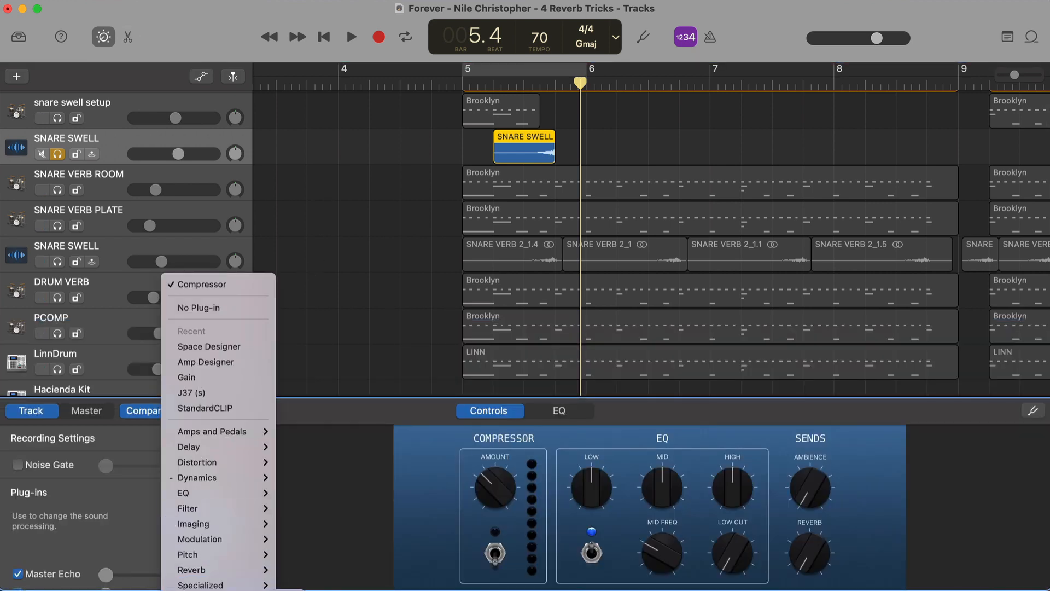
click(289, 589)
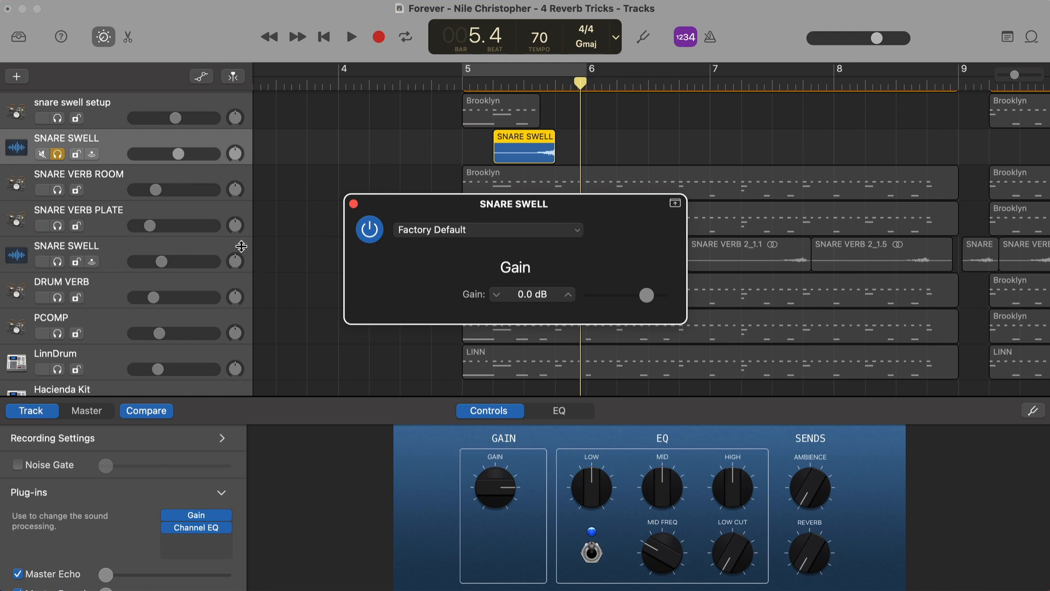
key(super+Right)
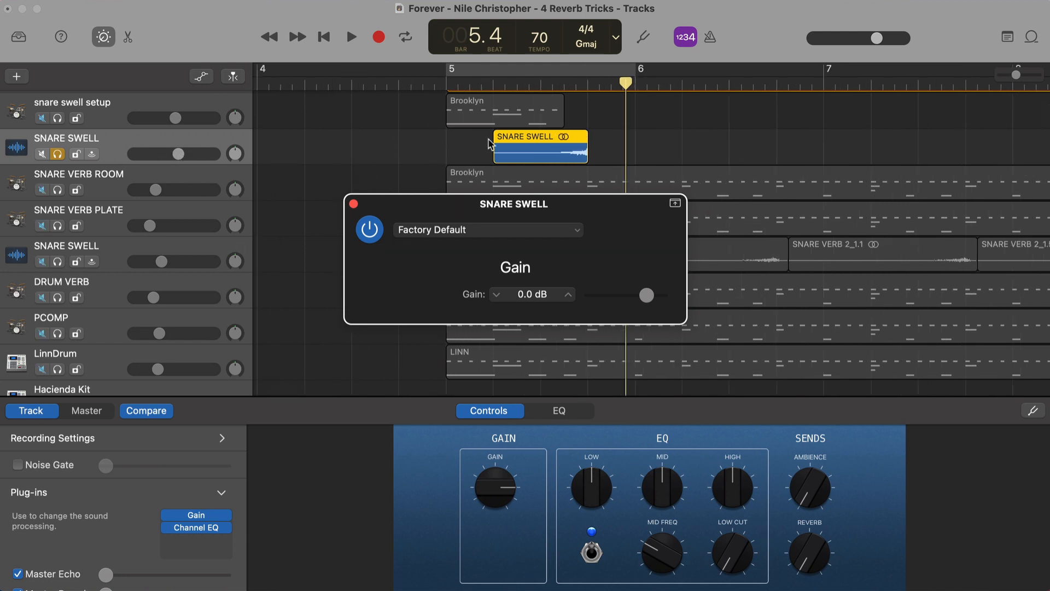
key(super+Right)
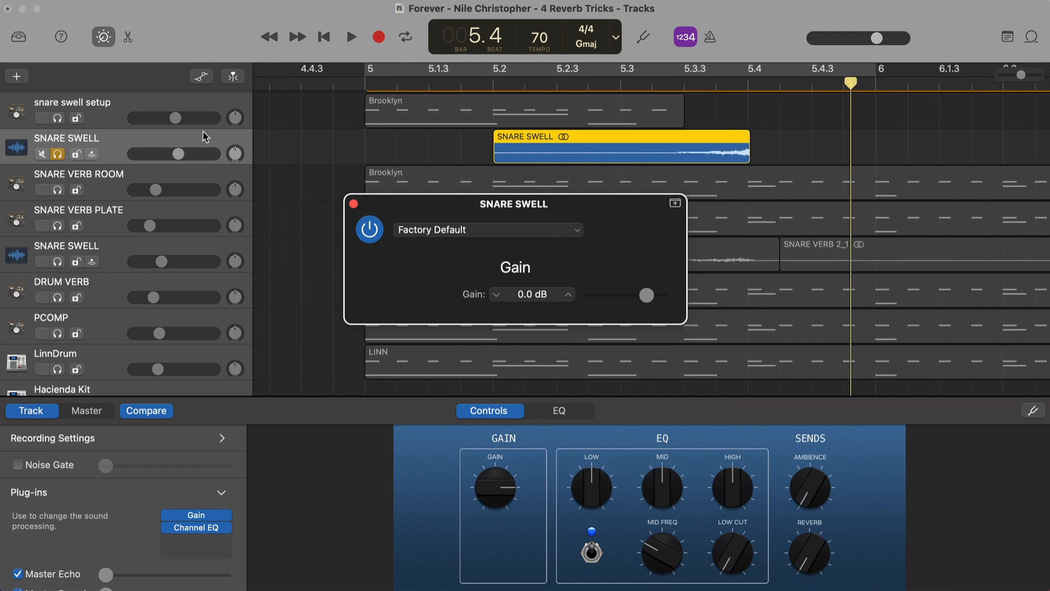
click(353, 204)
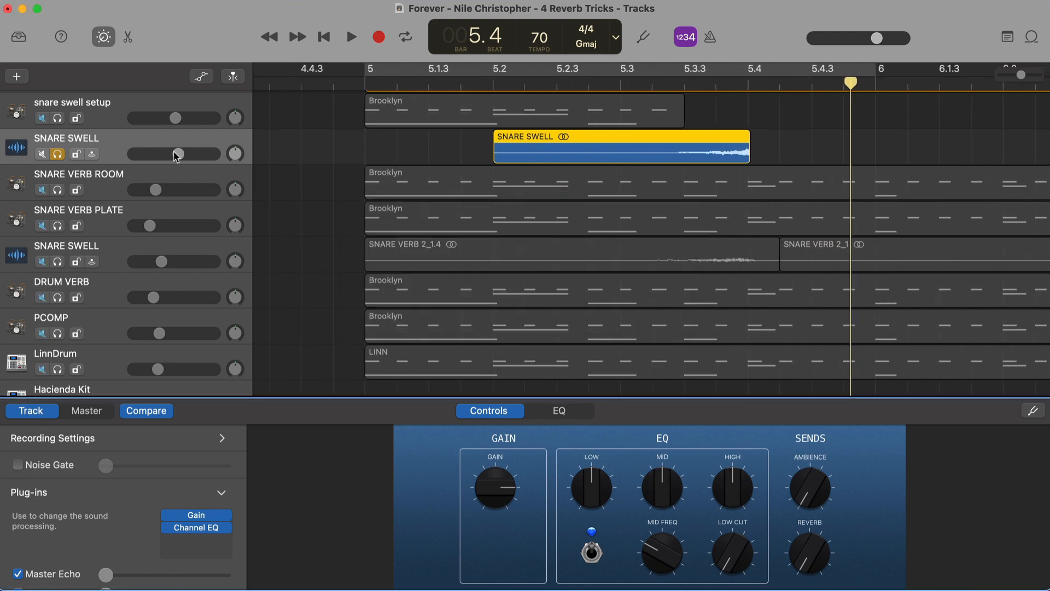
click(172, 147)
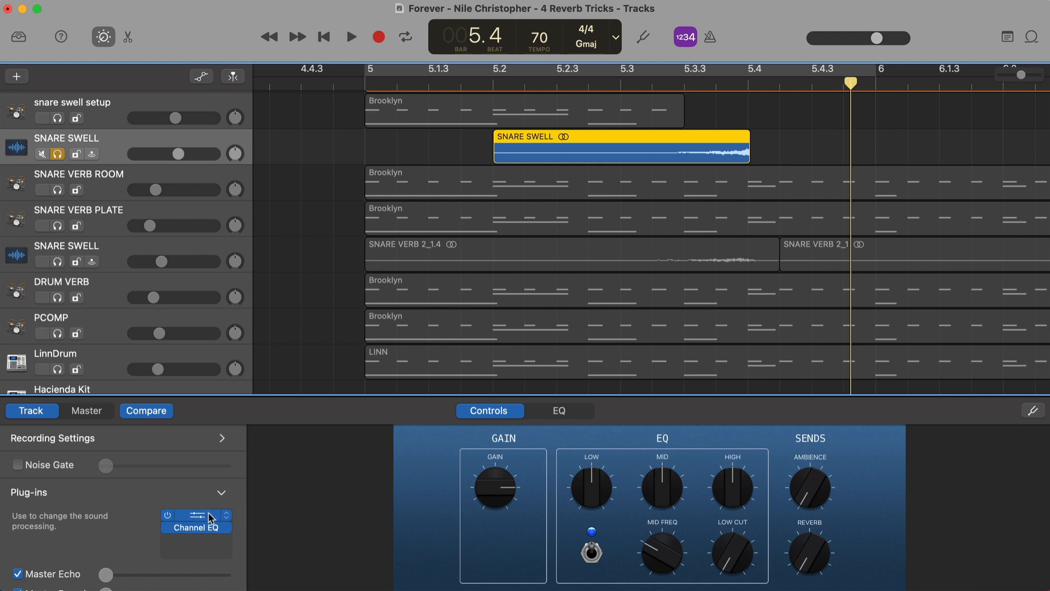
- Show track automation and set the new SNARE SWELL track's lane to the Gain plug-in's Gain parameter
key(a)
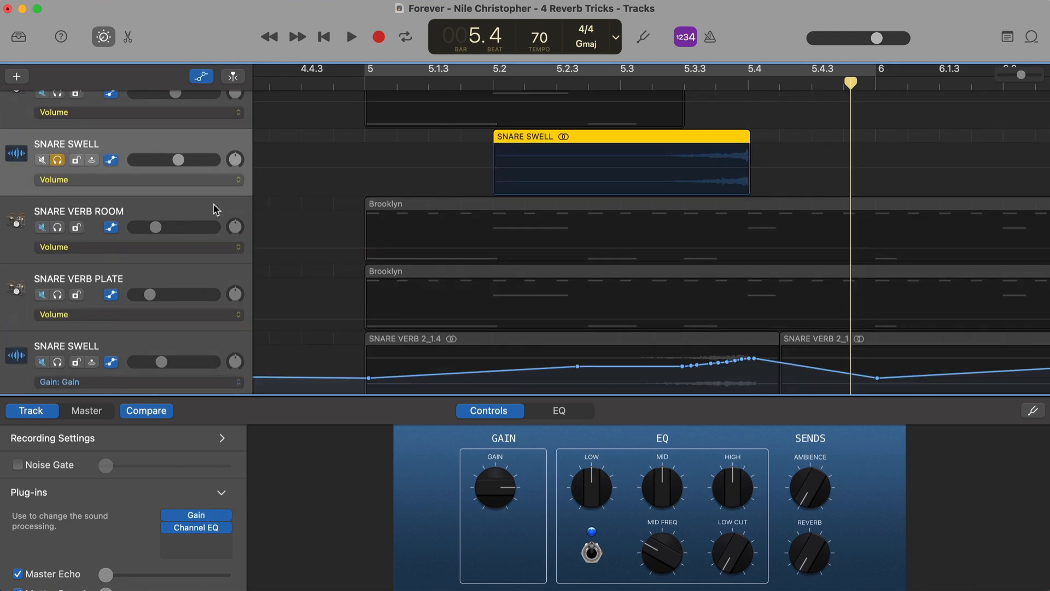
click(196, 181)
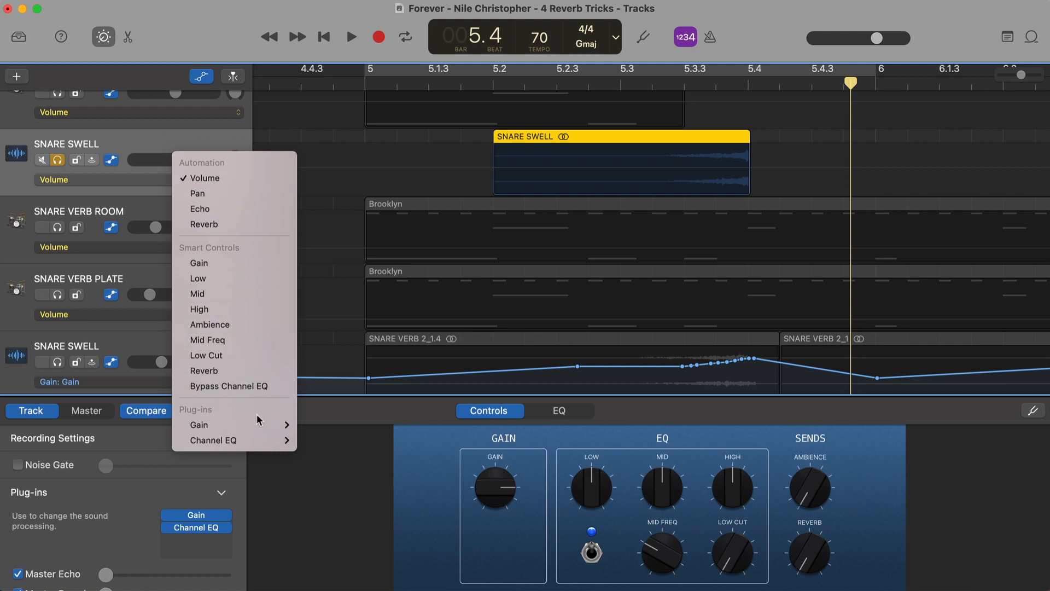
mouse_move(257, 424)
click(315, 426)
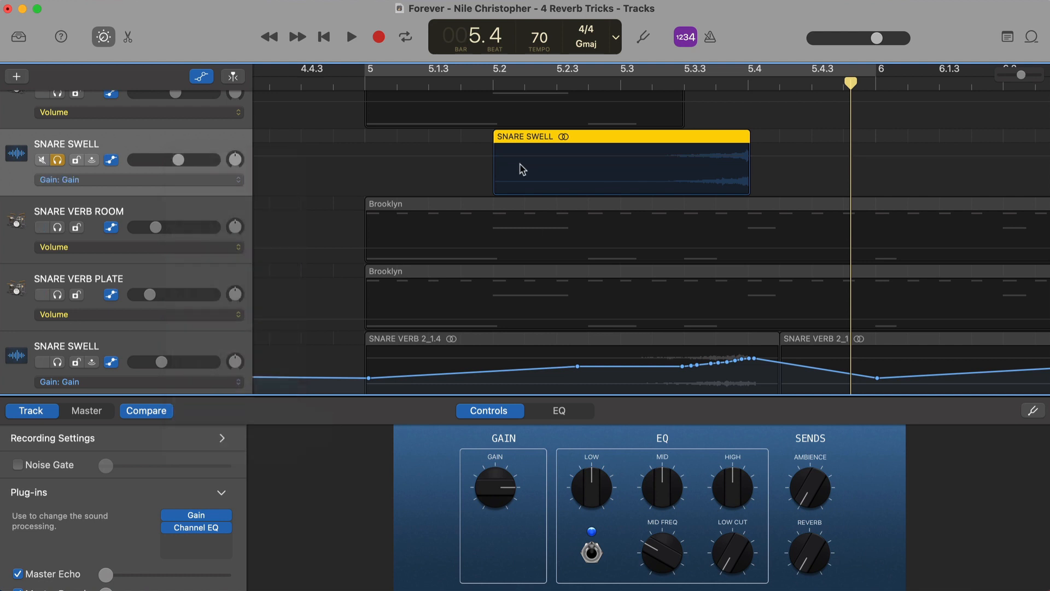
- Draw a gain curve over the SNARE SWELL region that dips midway and rises to about +20.7 dB at its end, and play it
click(503, 182)
click(496, 157)
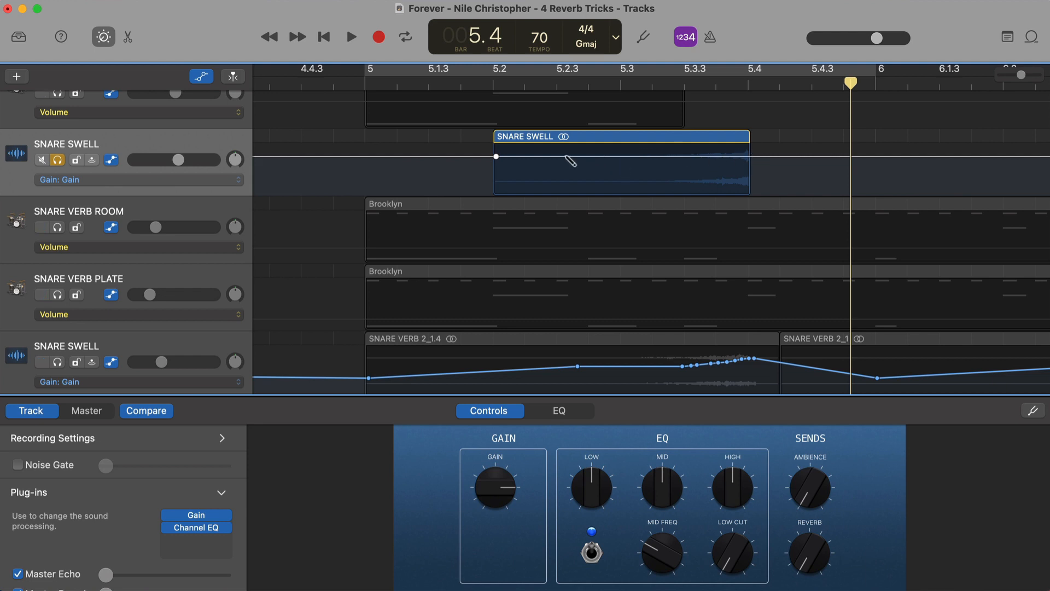
mouse_move(566, 159)
mouse_down()
mouse_move(691, 177)
mouse_move(754, 146)
mouse_up()
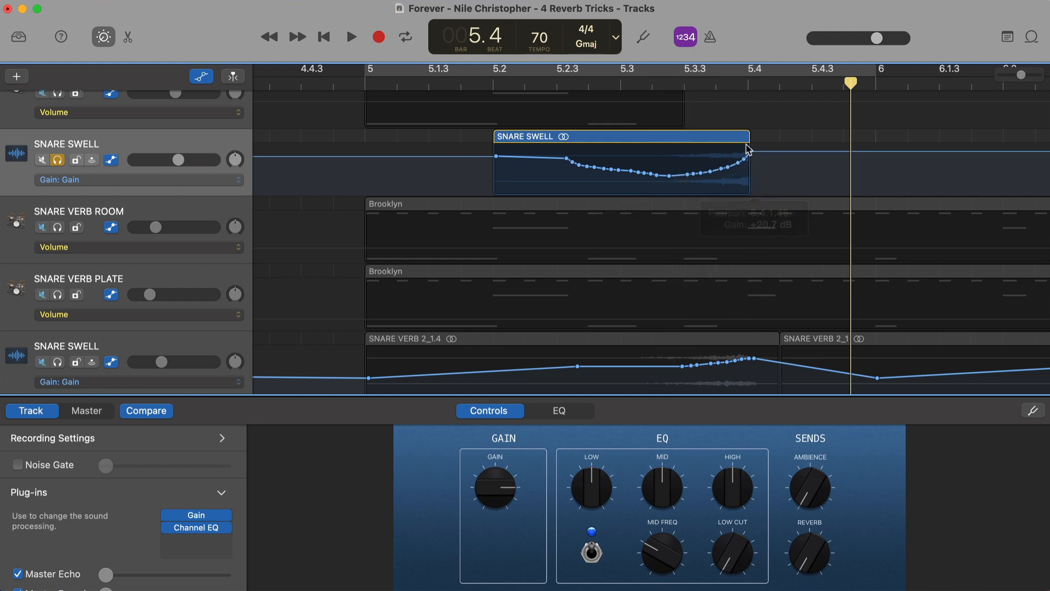
click(633, 83)
key(space)
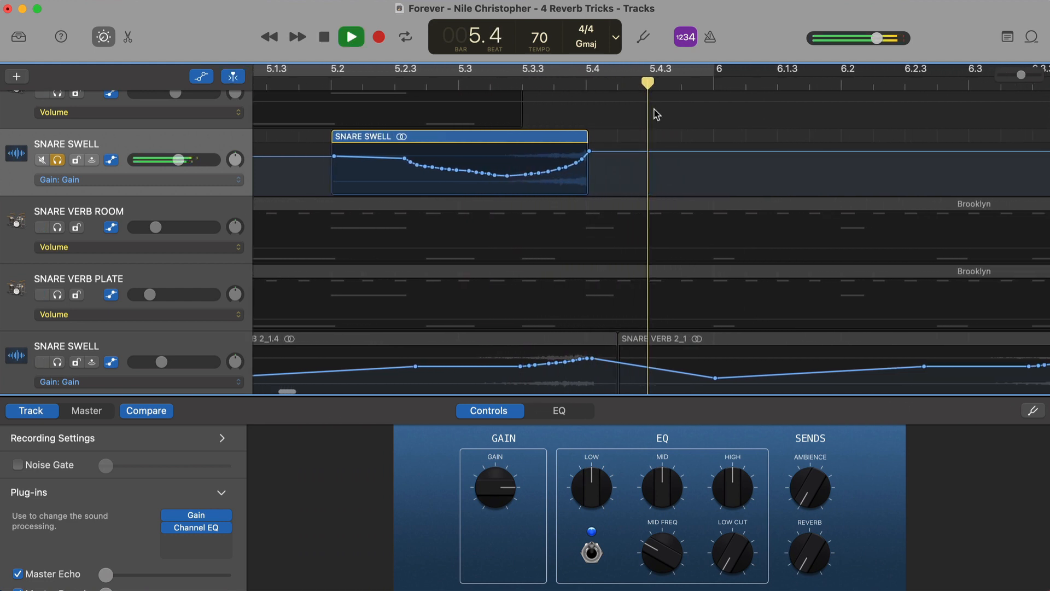
key(space)
- Raise the rising half of the swell's gain curve, add a point just past the region's end, and play the result
mouse_move(468, 164)
mouse_down()
mouse_move(563, 183)
mouse_move(475, 168)
mouse_up()
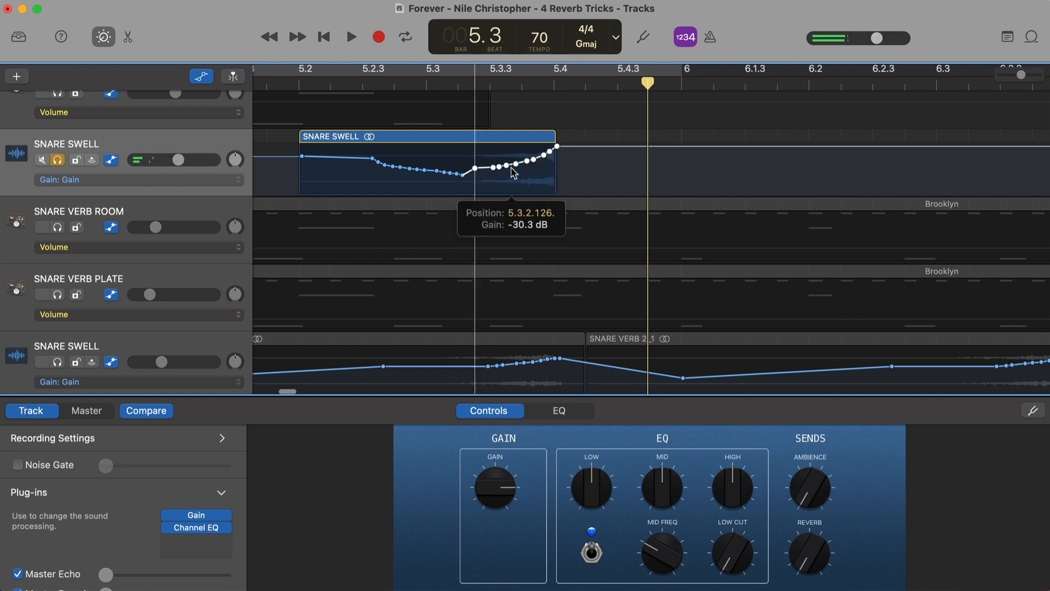
click(566, 146)
click(413, 84)
key(space)
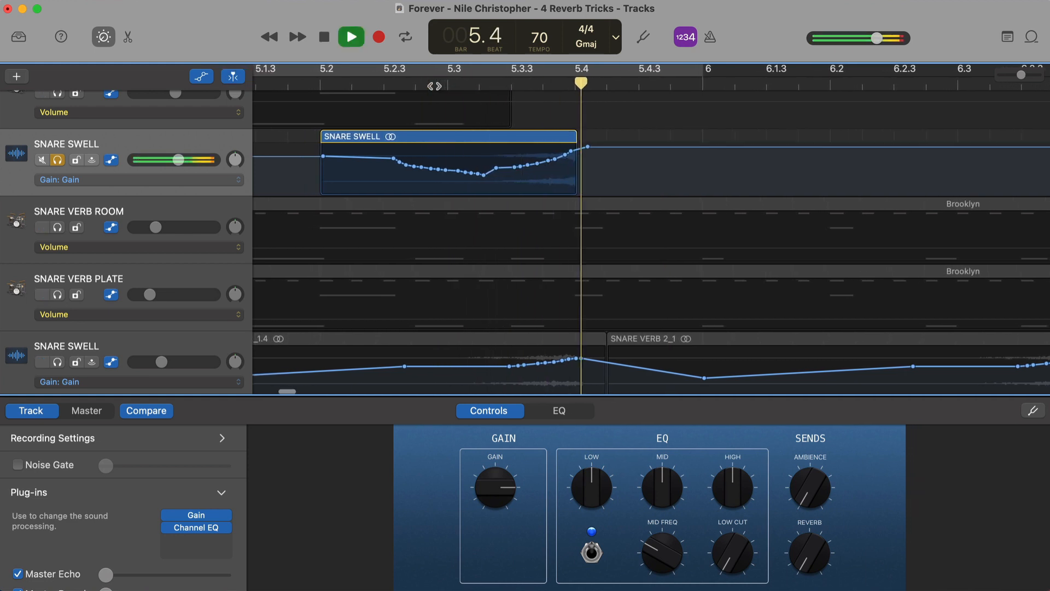
key(space)
- Lower the new SNARE SWELL track's volume to about -16.2 dB and hide the track automation
drag(178, 159, 155, 159)
scroll(386, 110, left, 4)
click(376, 87)
key(a)
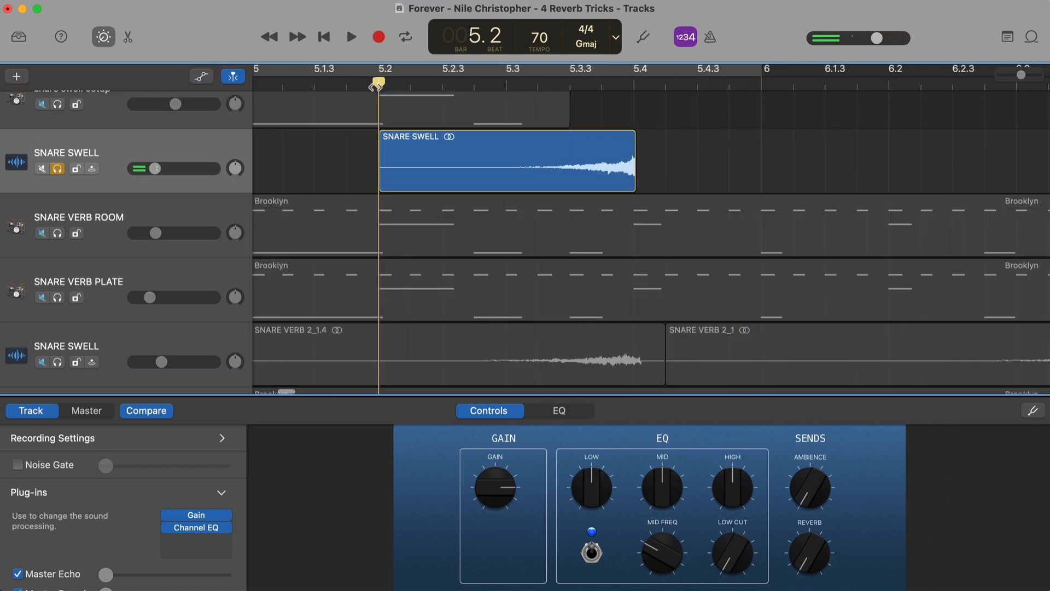
- Play the swell with the Brooklyn drums from bar 5 and lower the SNARE SWELL track's volume to about -18.5 dB
scroll(382, 219, up, 4)
scroll(383, 218, left, 6)
click(488, 82)
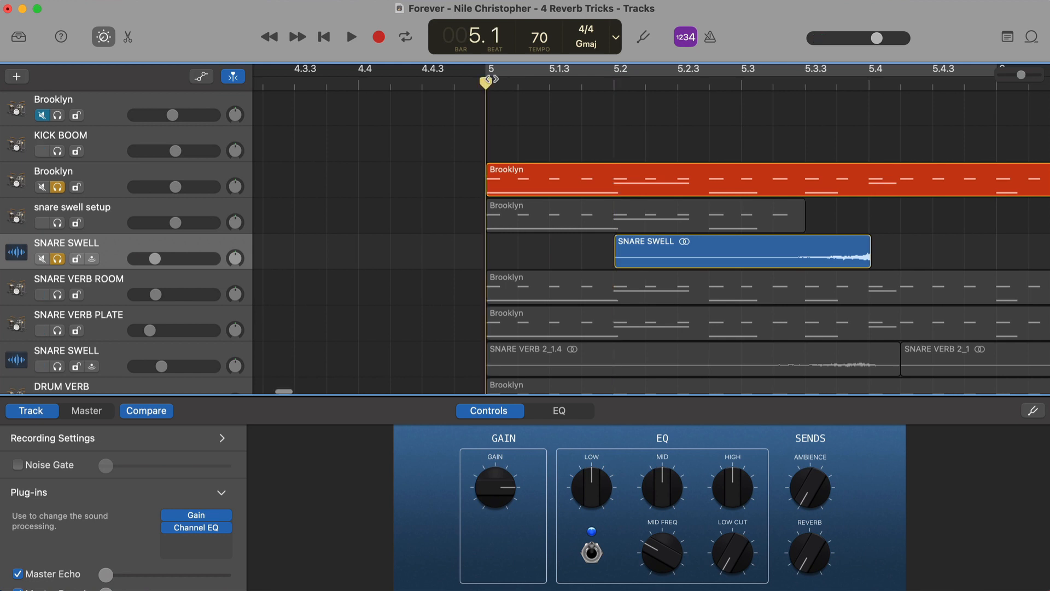
key(space)
mouse_move(155, 259)
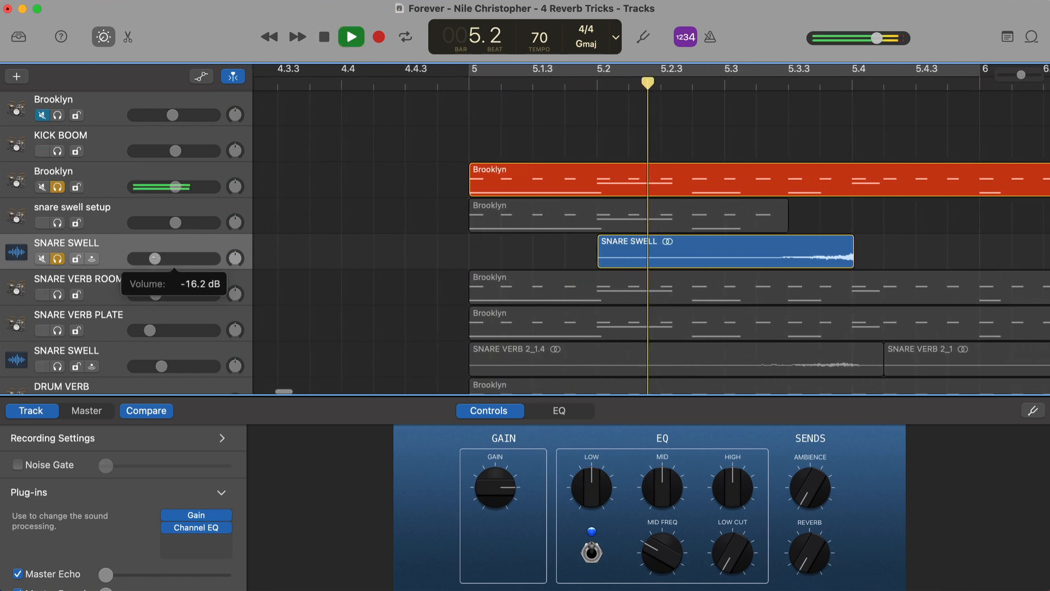
drag(155, 259, 149, 261)
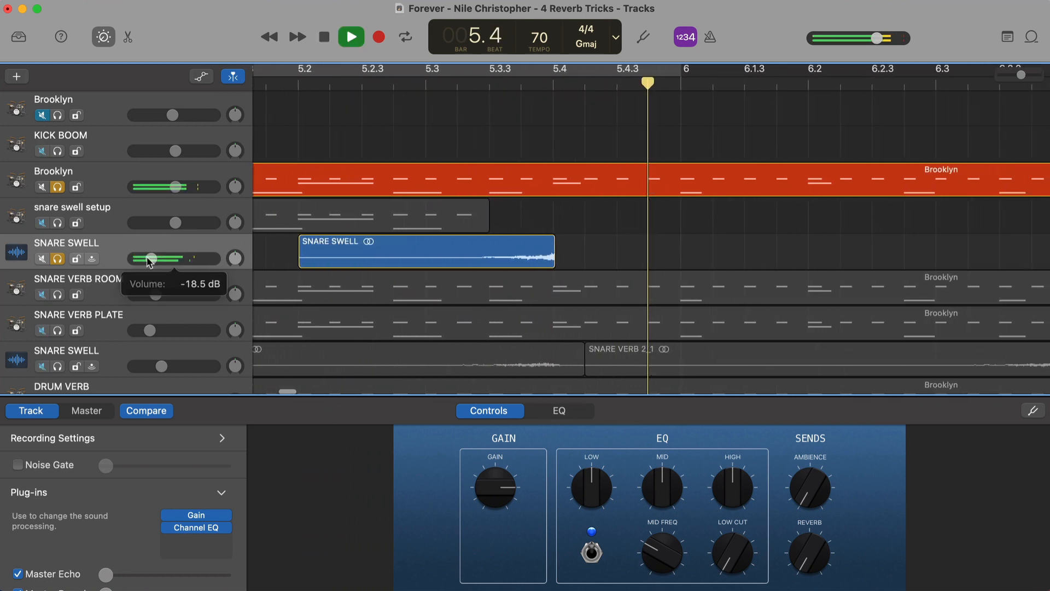
key(space)
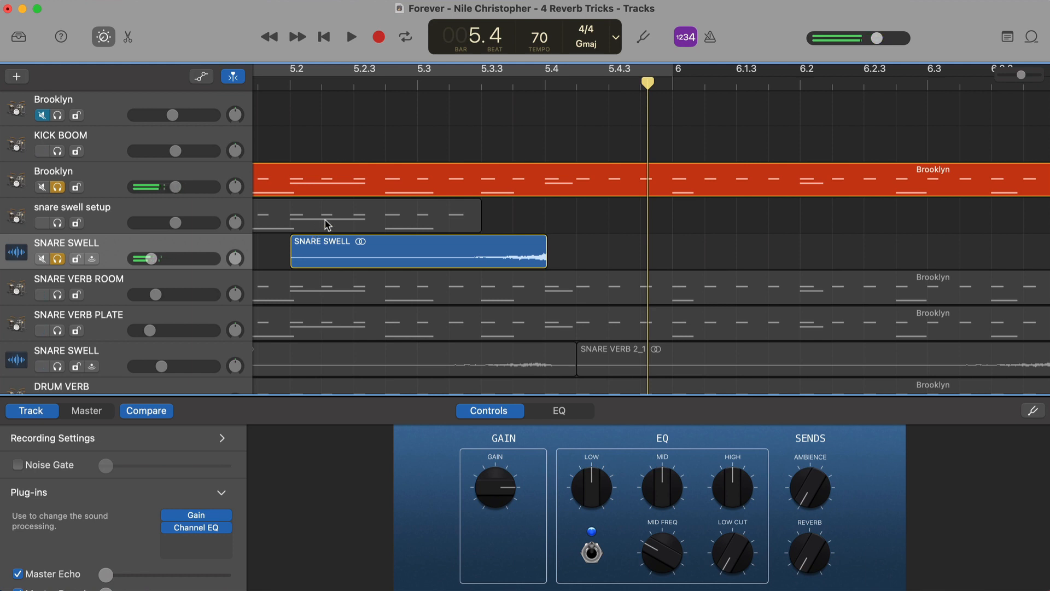
- Try to copy the swell's gain automation points and paste them at beat 6.2, and undo the change
key(a)
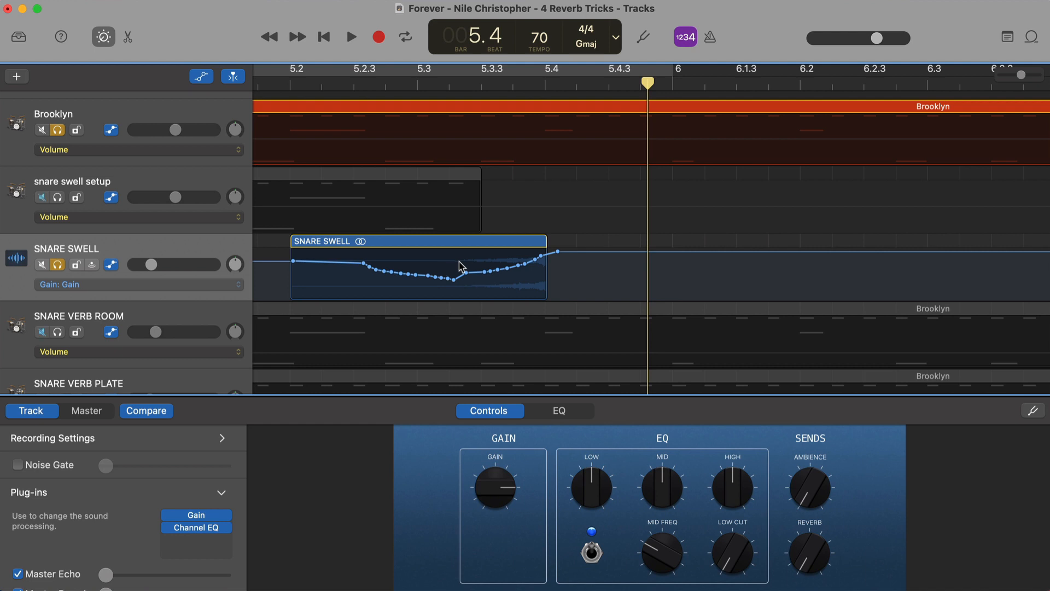
click(577, 265)
key(super+z)
drag(582, 281, 388, 272)
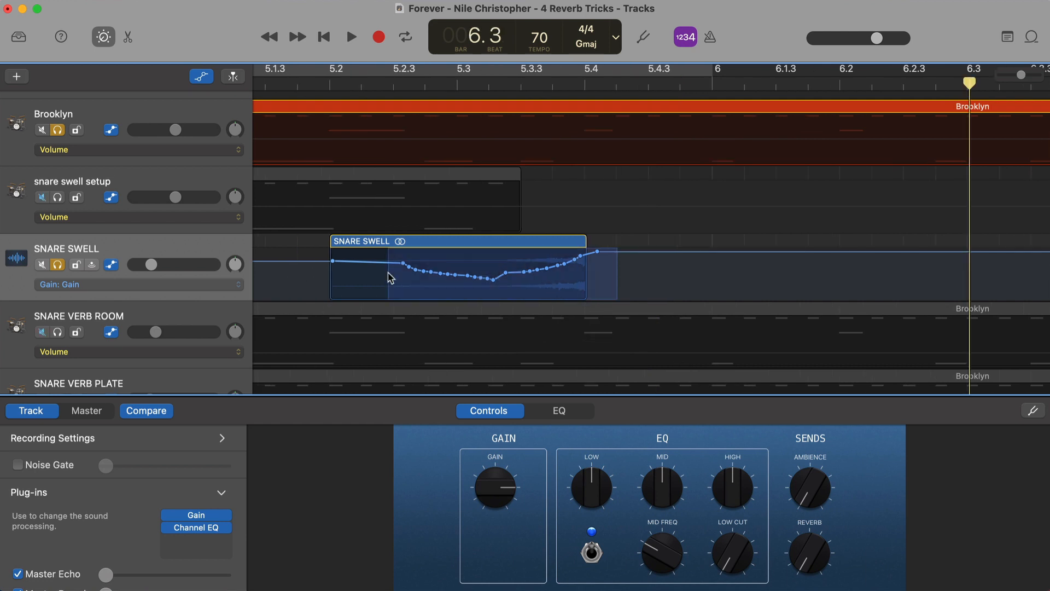
key(super+c)
click(848, 88)
key(super+v)
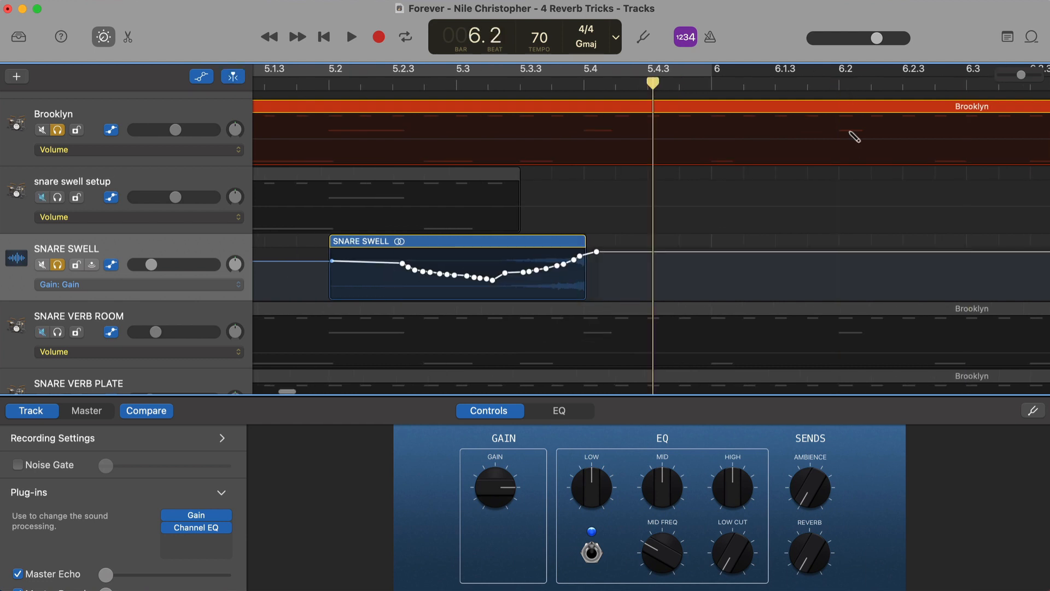
scroll(804, 242, down, 5)
key(super+z)
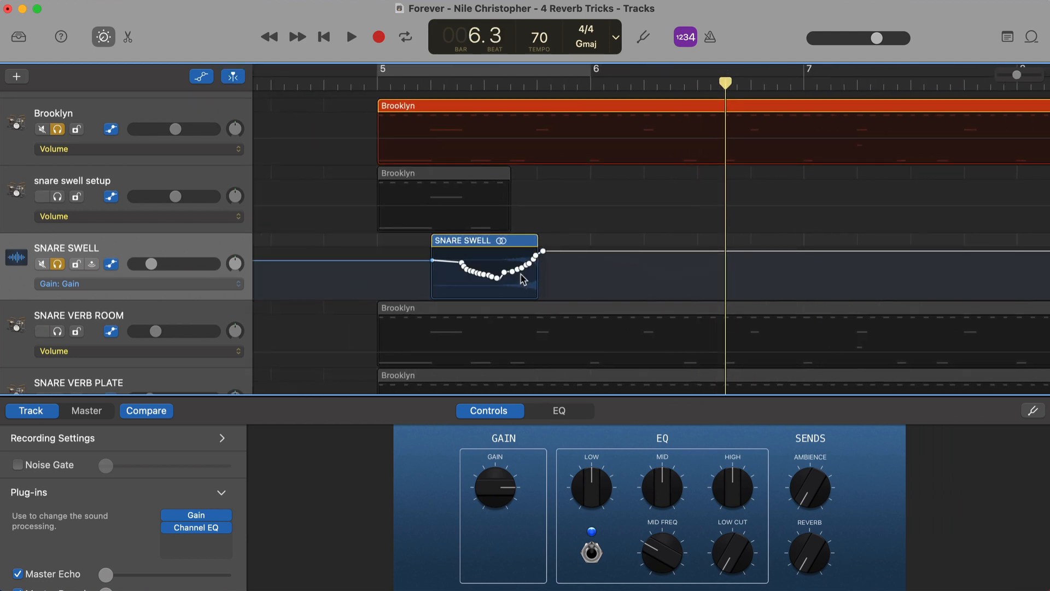
key(a)
- Paste a copy of the SNARE SWELL region at bar 6 and shift it slightly earlier so it ends just before beat 6.3
click(508, 264)
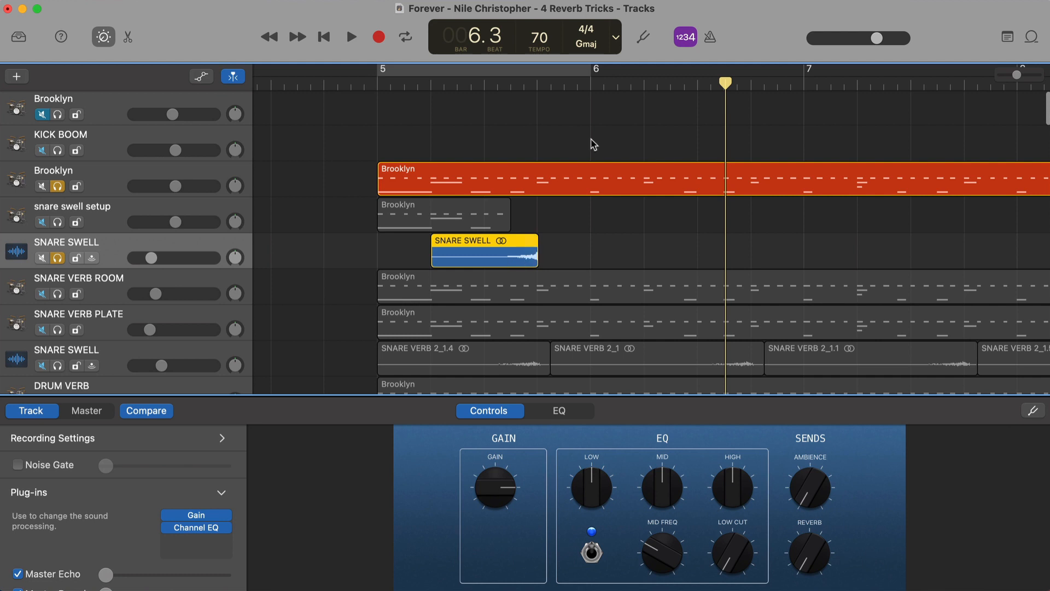
click(595, 79)
key(super+v)
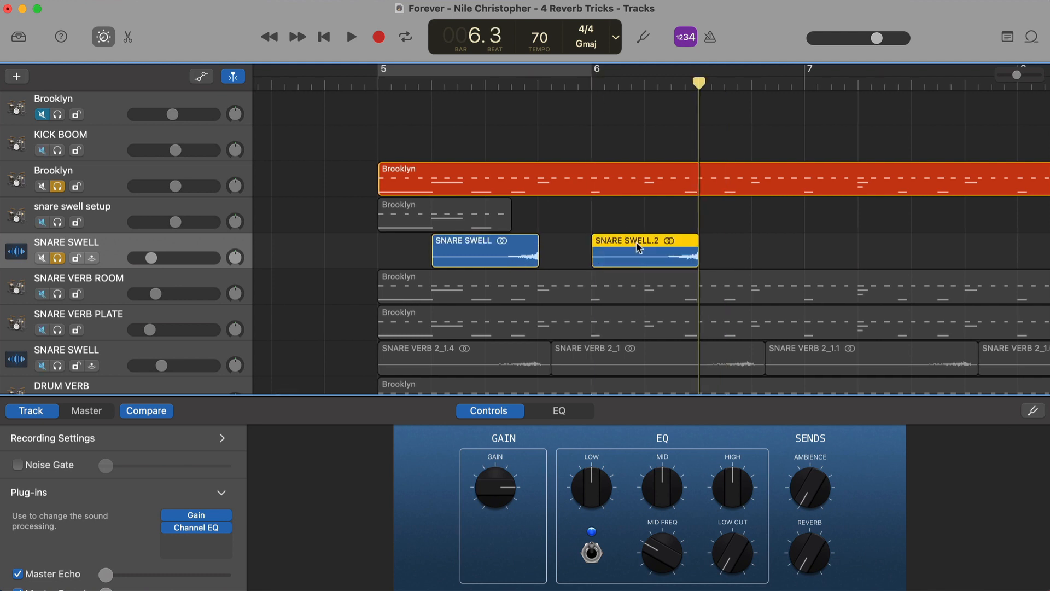
drag(637, 247, 624, 247)
click(684, 83)
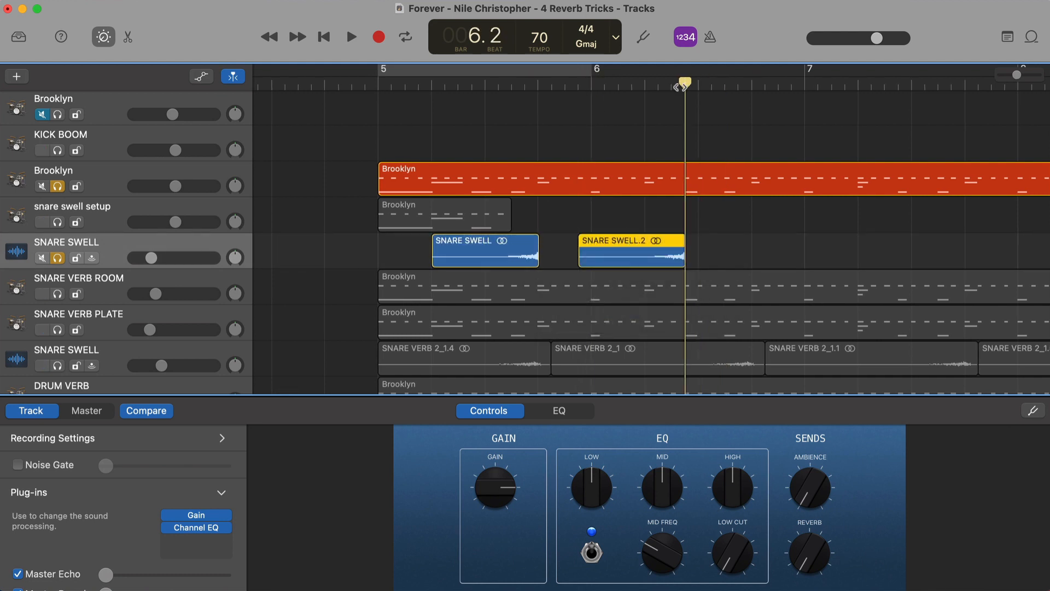
- Copy the first swell's gain automation points, paste them at beat 6.1 over the second swell region, and unsolo the SNARE SWELL track
key(a)
click(556, 283)
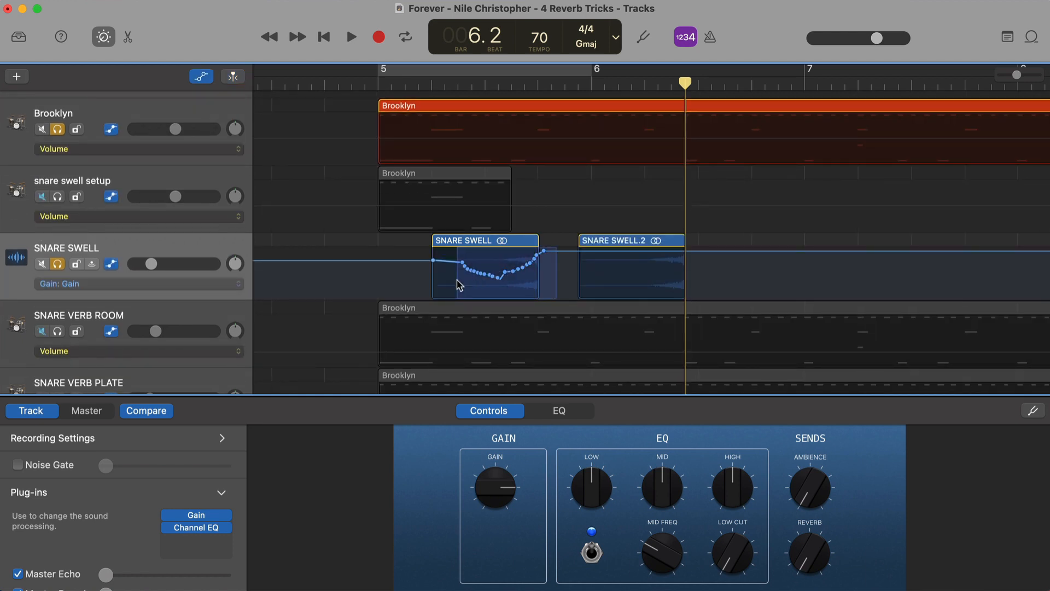
click(617, 81)
key(super+c)
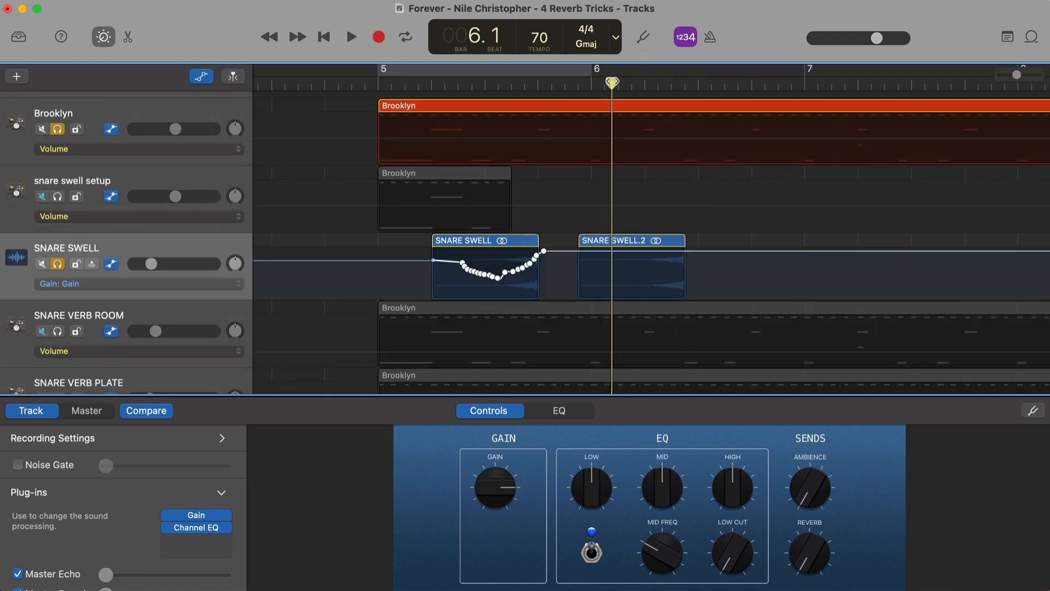
key(super+v)
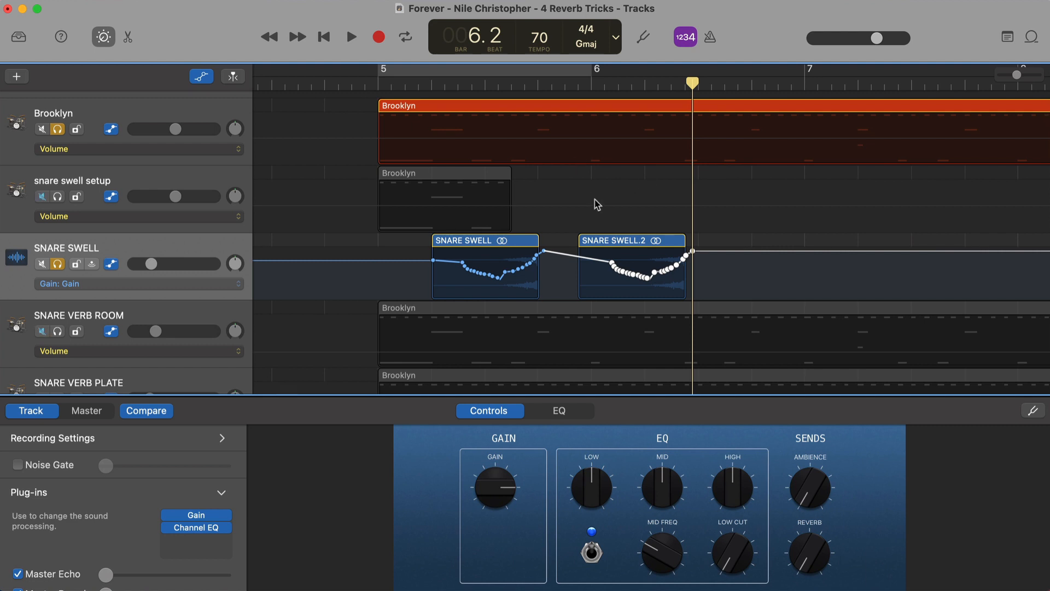
click(57, 265)
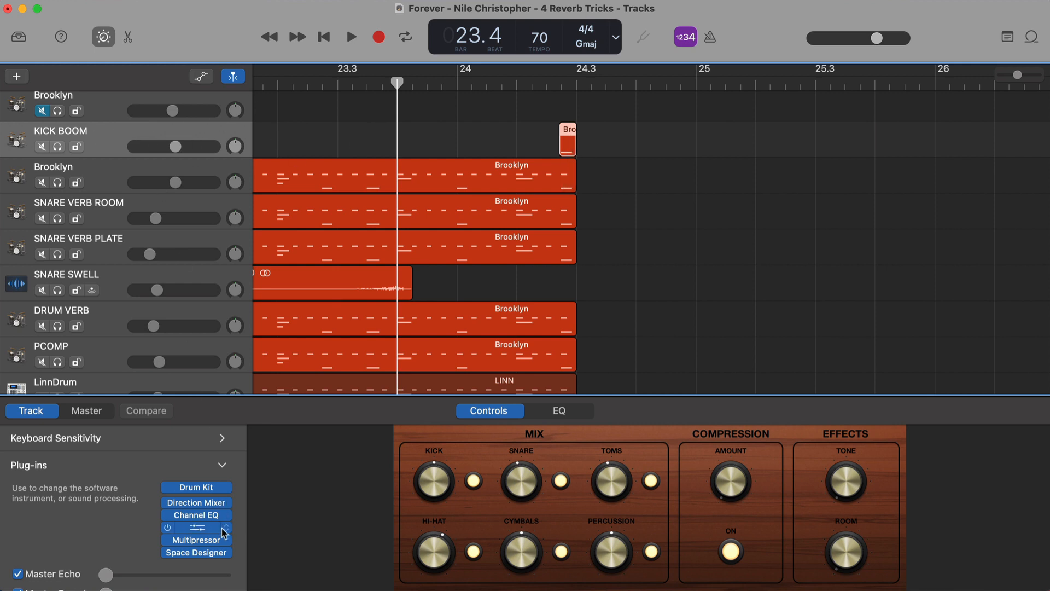
- In the KICK BOOM track's Space Designer, choose the large-space hall preset 05.9s Ancient Church and close the plug-in
click(197, 553)
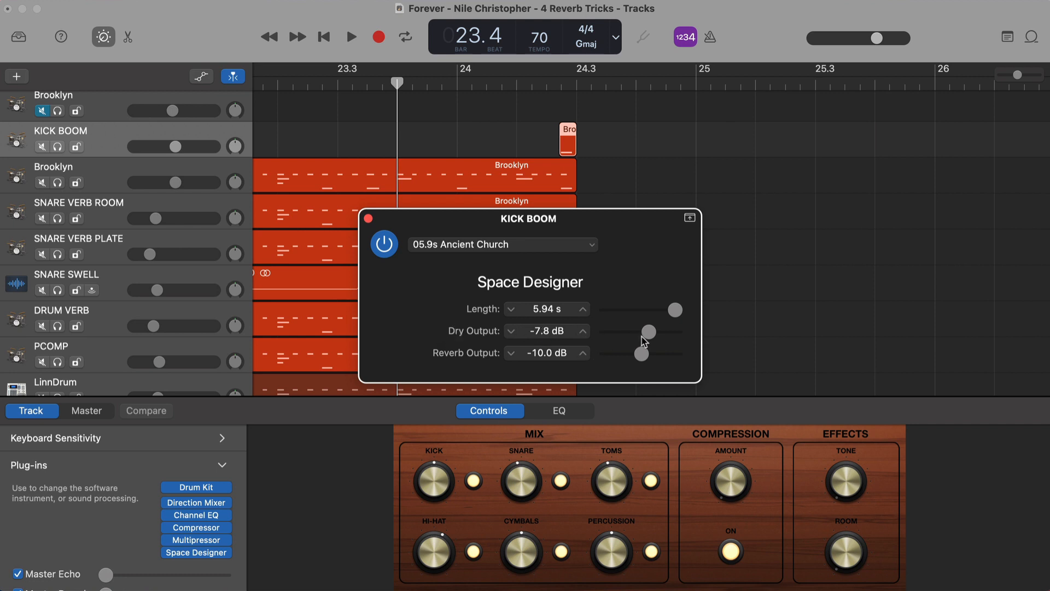
click(460, 245)
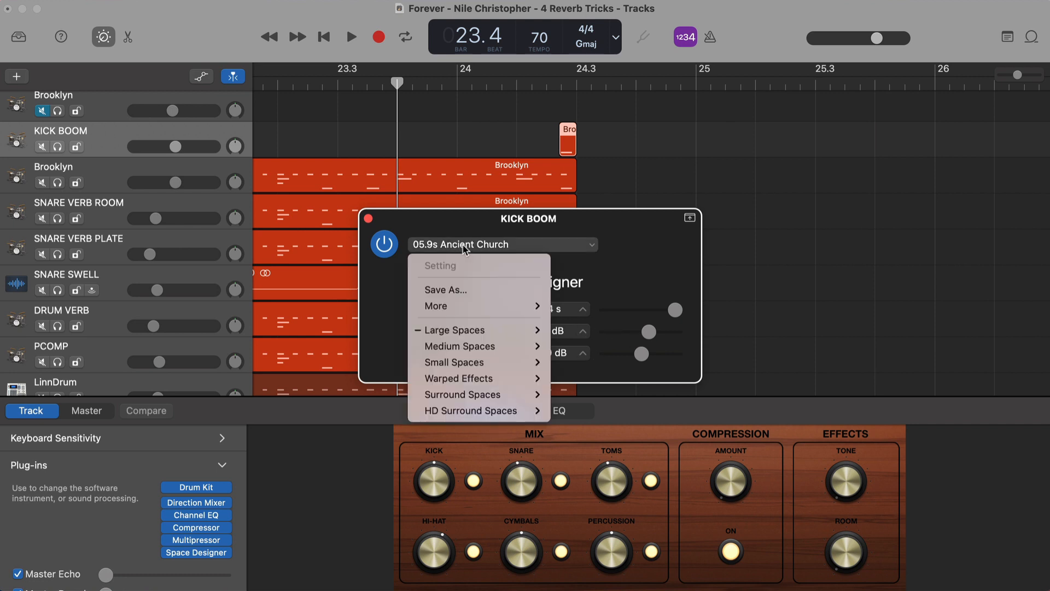
mouse_move(462, 331)
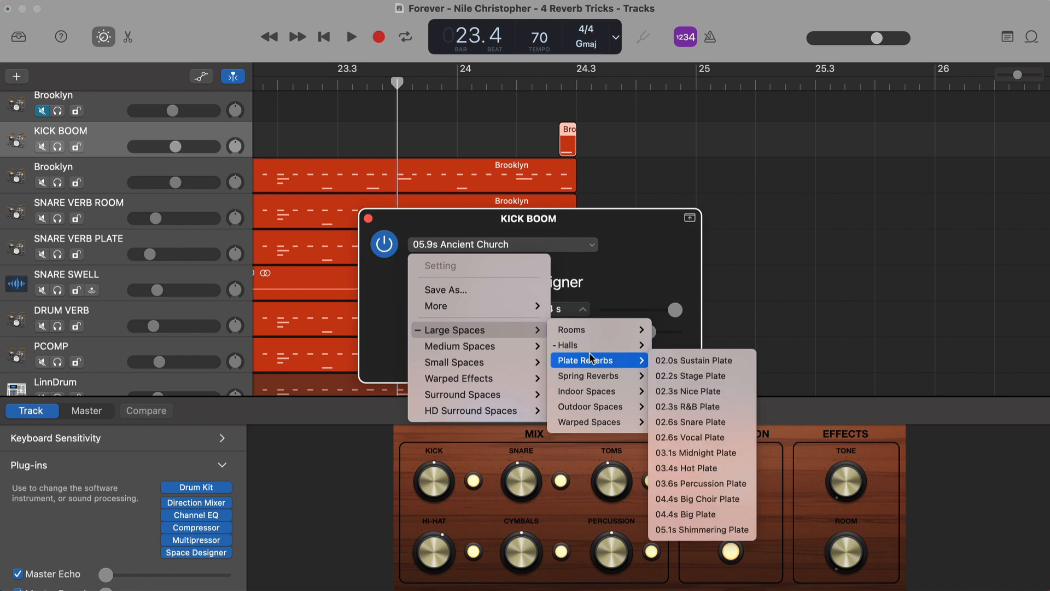
mouse_move(602, 350)
mouse_move(630, 338)
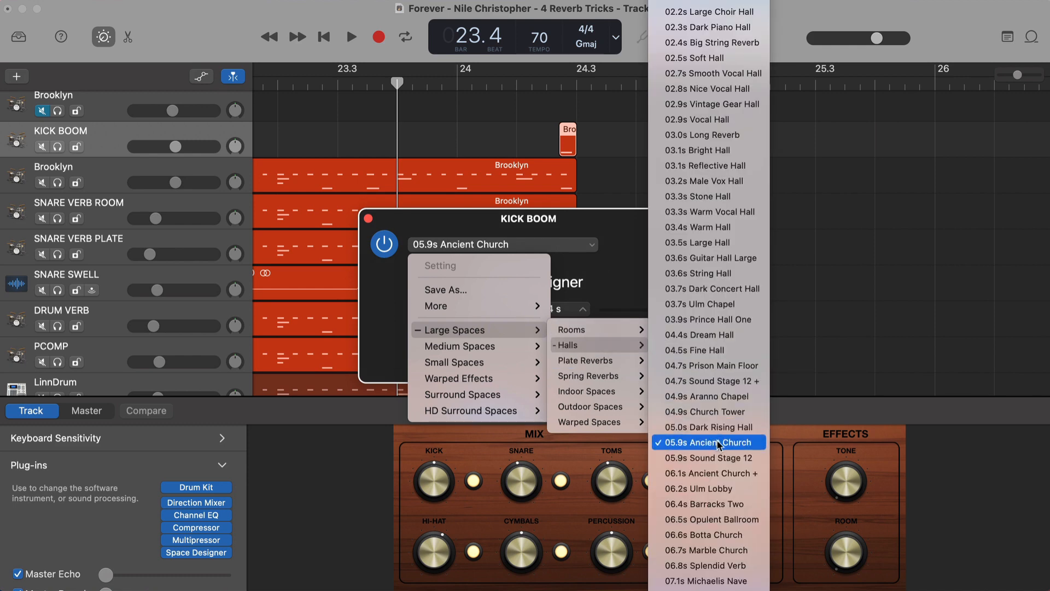
click(695, 448)
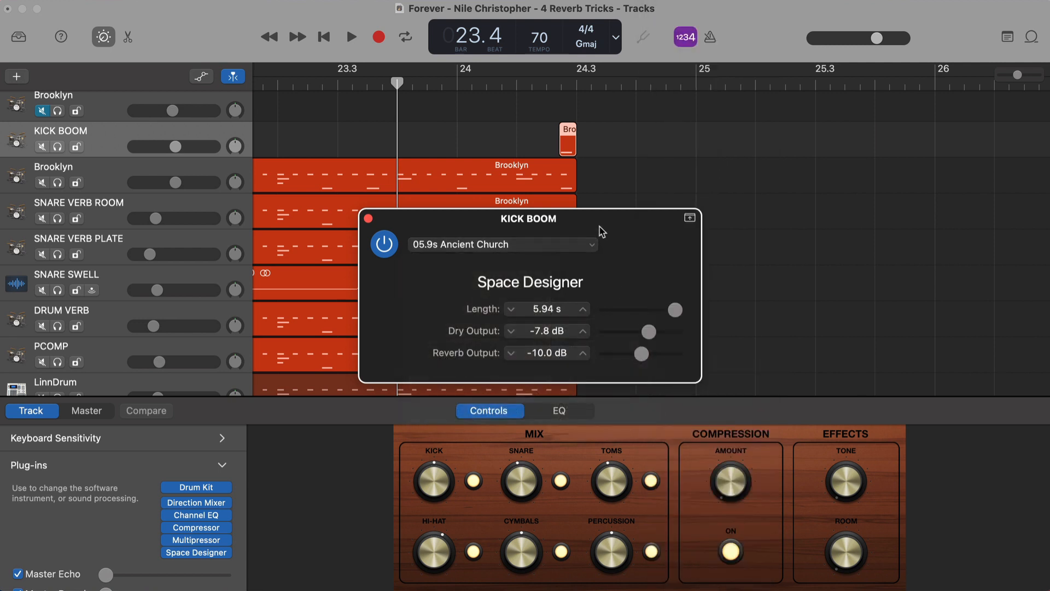
click(368, 218)
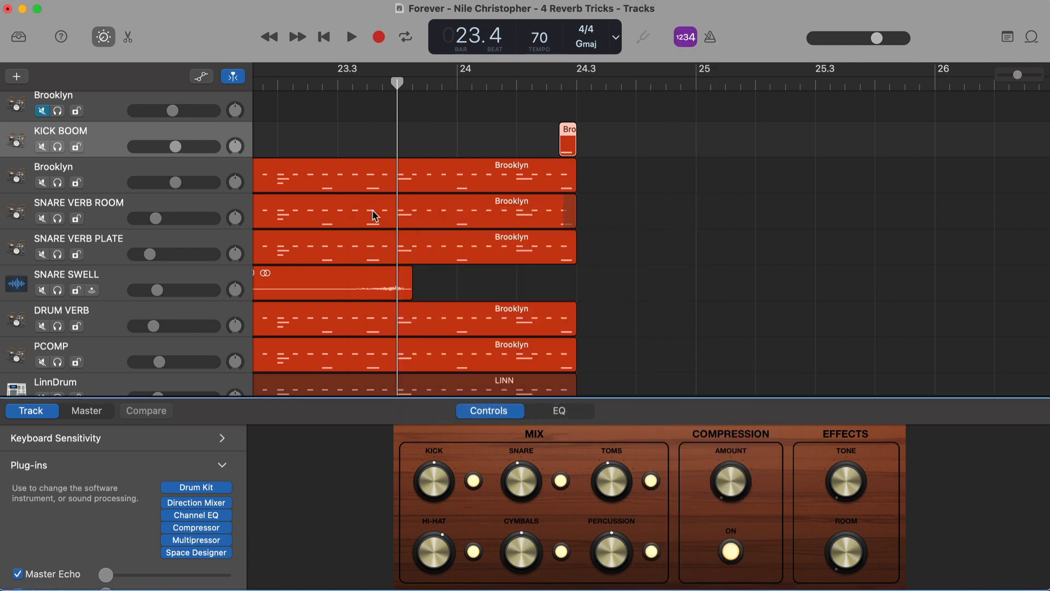
- Solo the KICK BOOM track, play its hit and reverb tail from just before beat 24.3, and unsolo the track
click(562, 80)
key(s)
key(space)
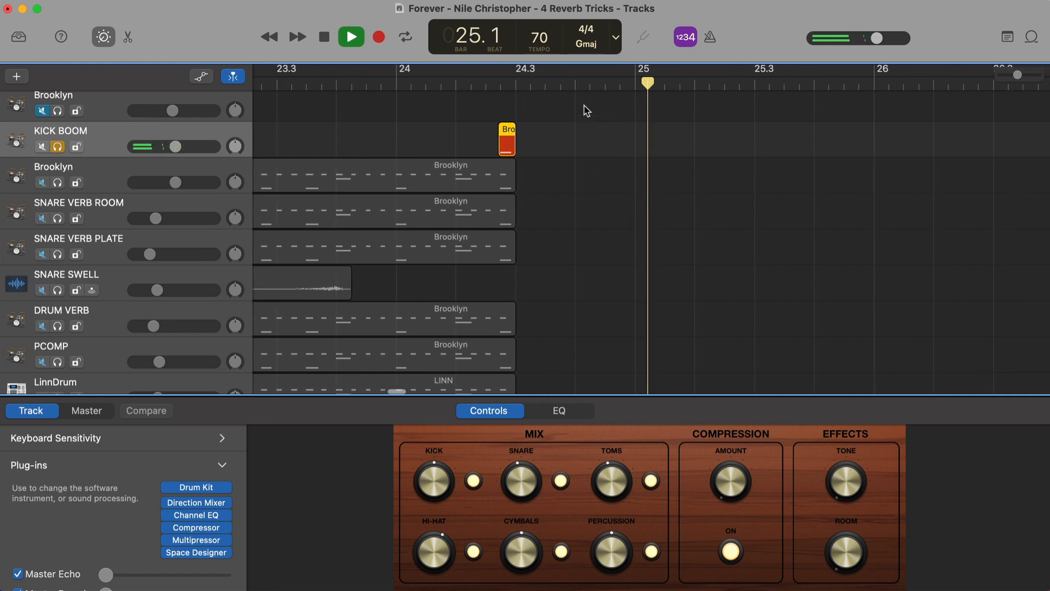
key(space)
key(s)
- Play the kick boom at the end of the section with all the tracks, starting from beat 23.4
click(333, 82)
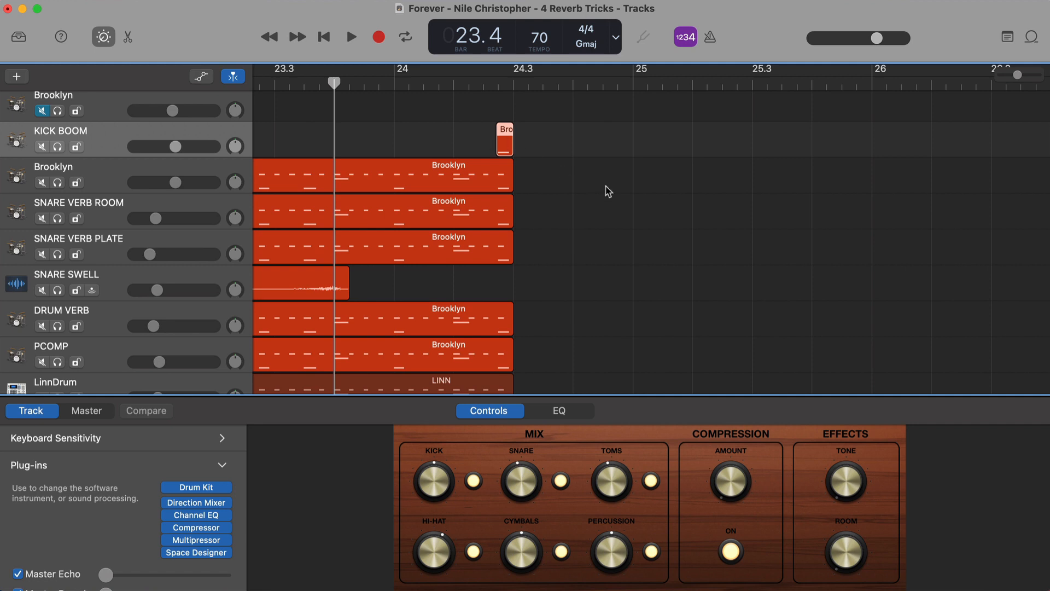
scroll(607, 192, down, 1)
key(space)
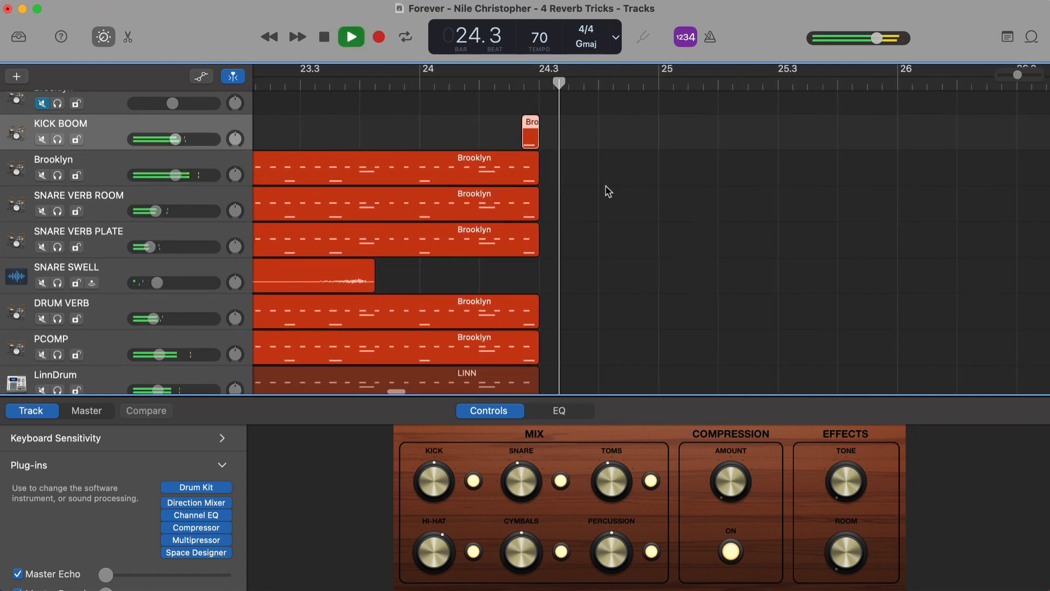
key(space)
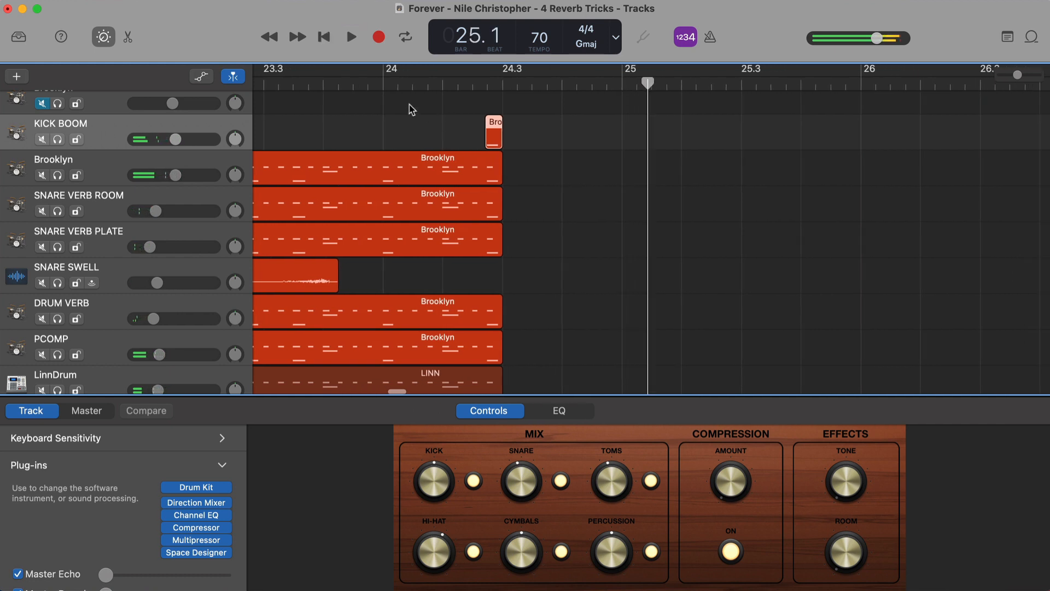
- Compare the section's ending from beat 23.4 with the KICK BOOM track muted and with it unmuted
click(43, 140)
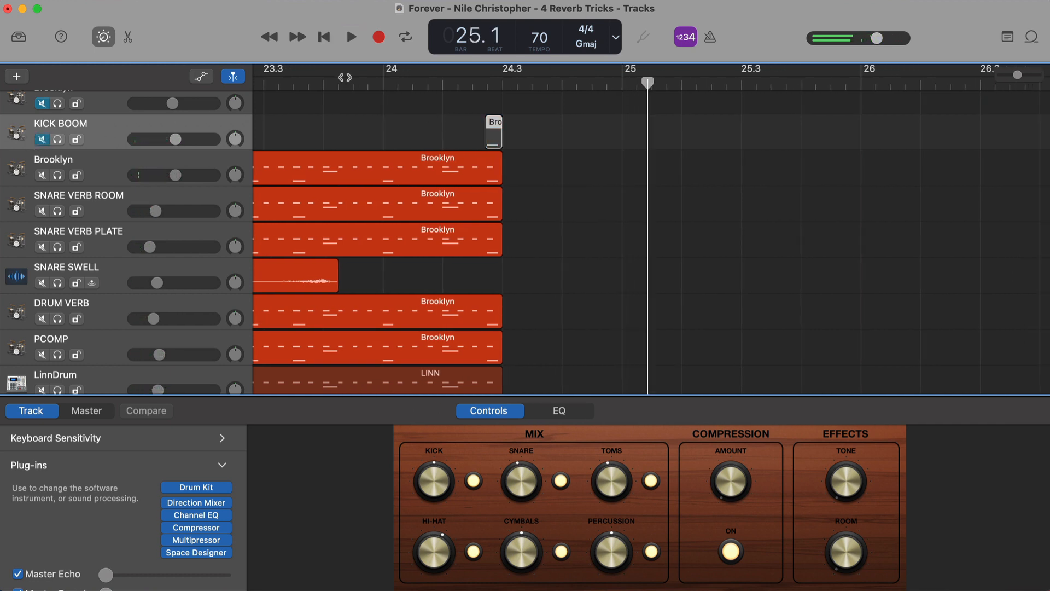
click(340, 77)
key(space)
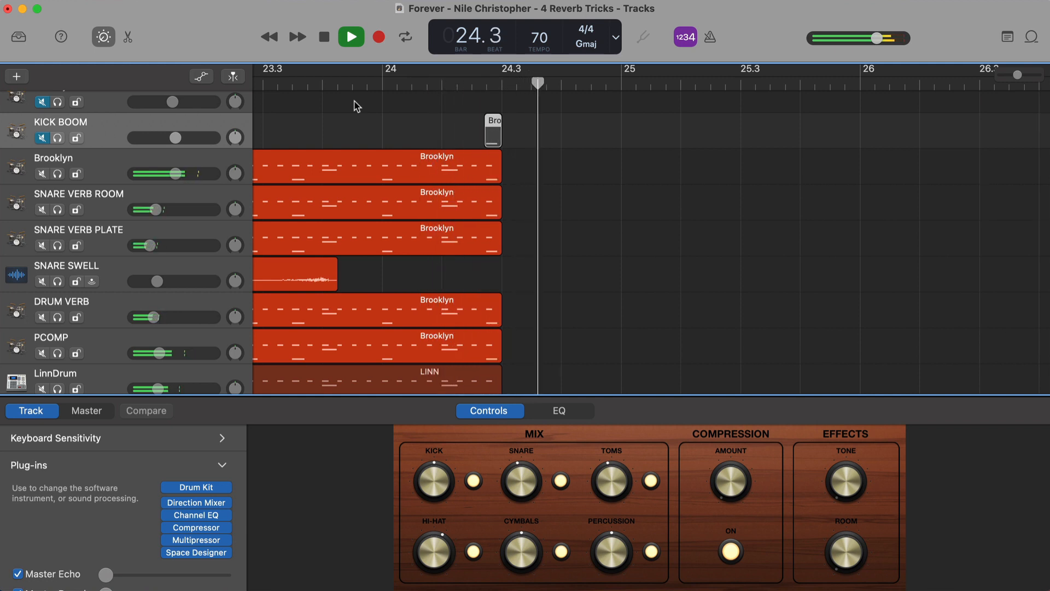
click(331, 83)
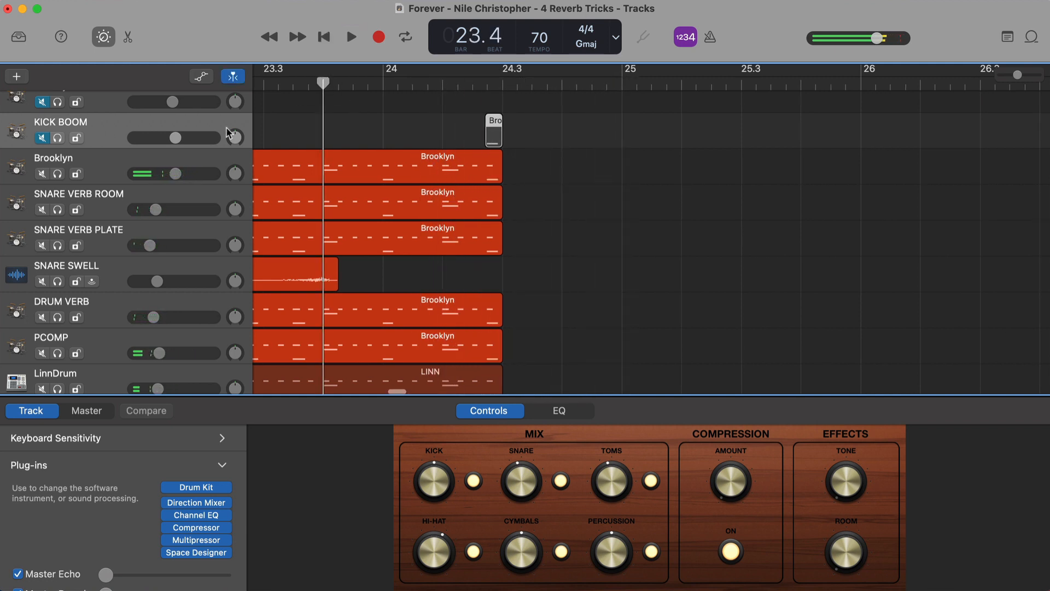
click(45, 138)
key(space)
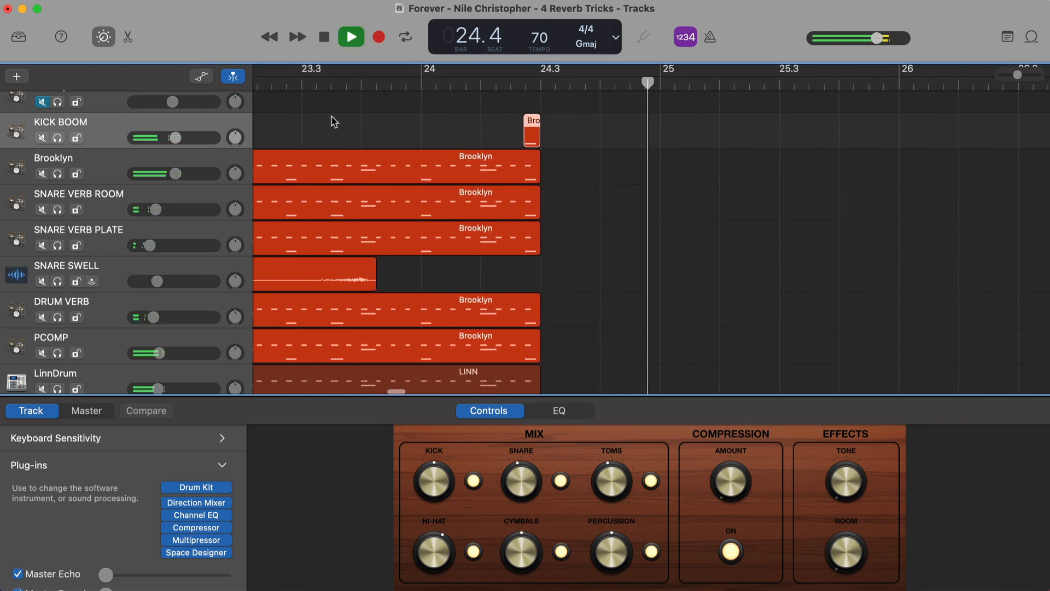
key(space)
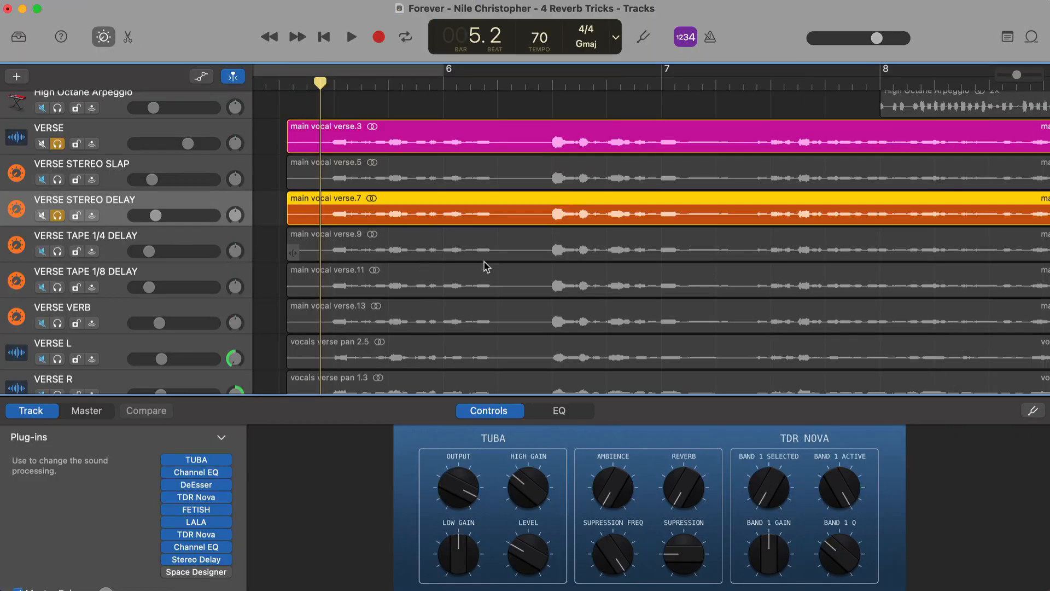
- Play the soloed VERSE and VERSE STEREO DELAY tracks from beat 5.2 with Space Designer off
key(space)
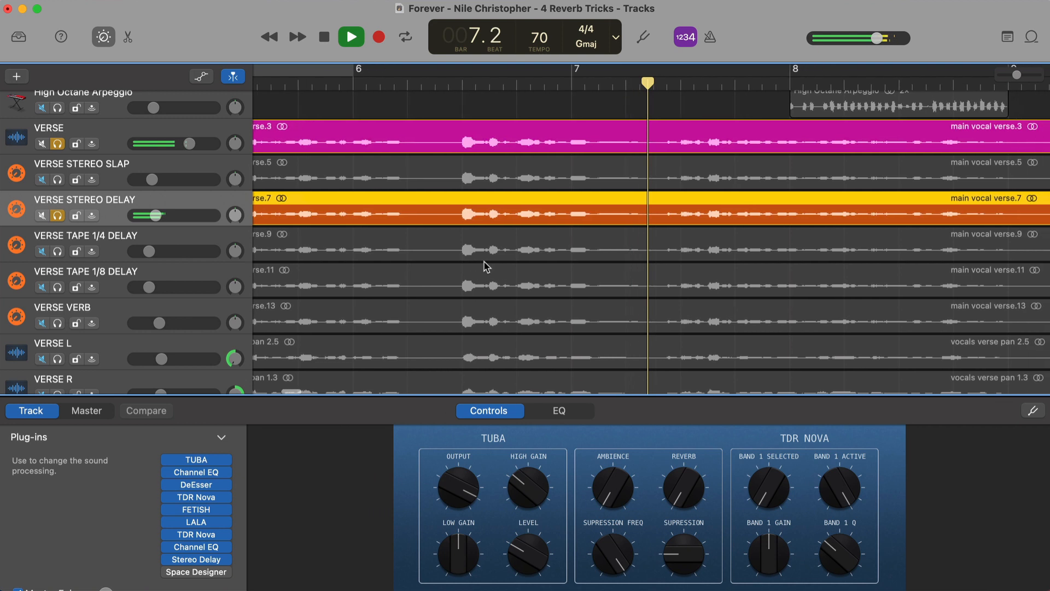
key(space)
scroll(483, 266, left, 3)
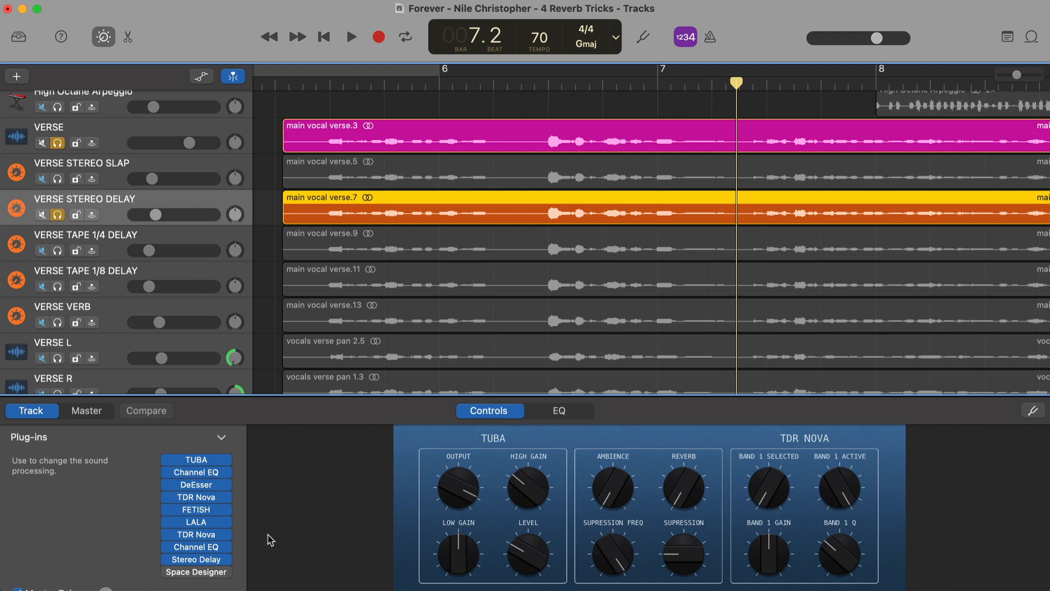
- Inspect the settings of the Stereo Delay and Space Designer plug-ins on the VERSE STEREO DELAY track
mouse_move(169, 575)
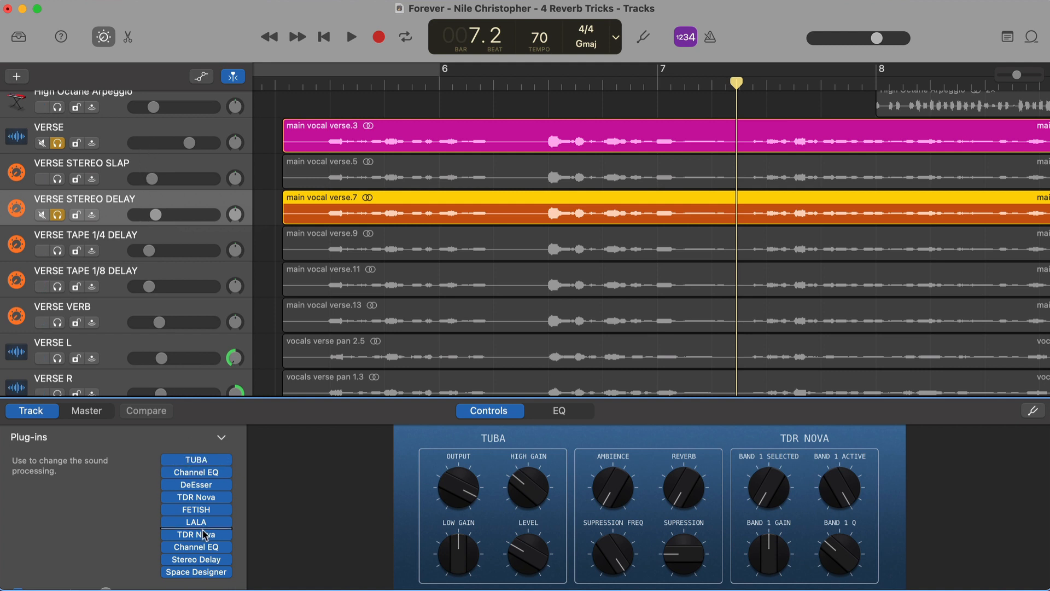
click(201, 565)
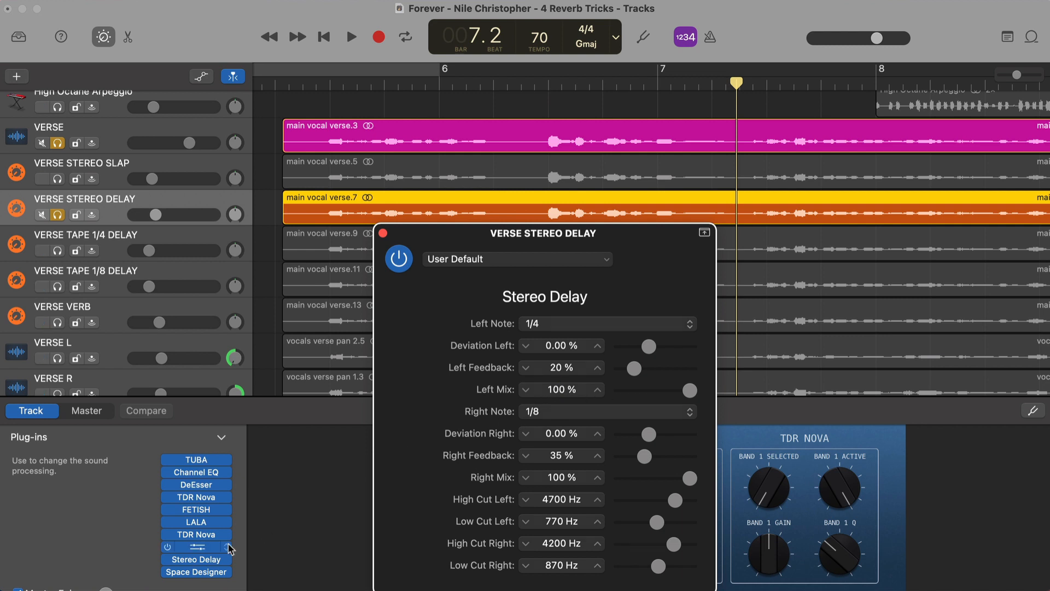
click(201, 576)
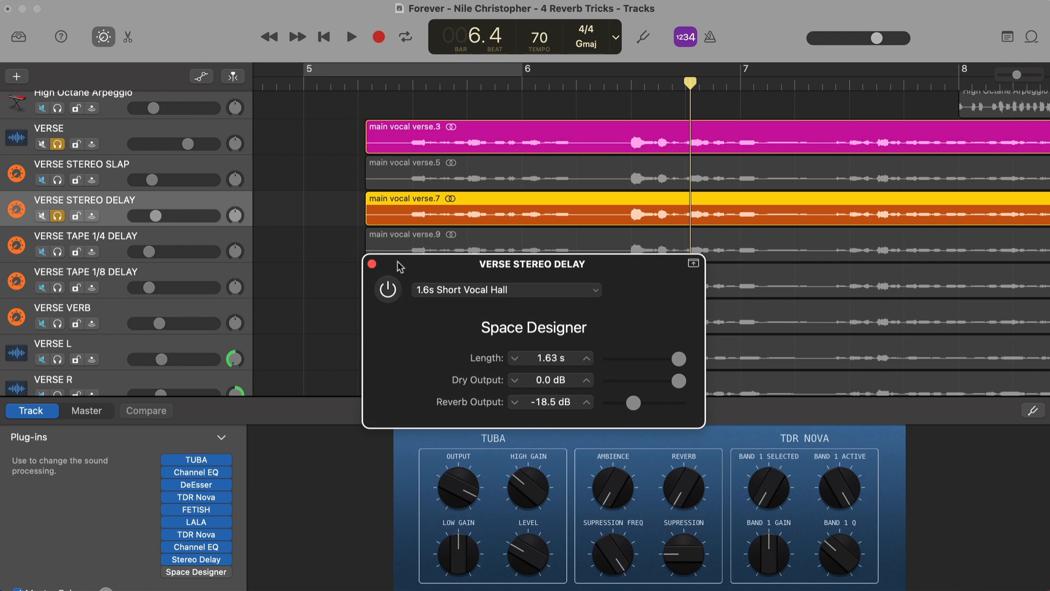
- Play the soloed verse tracks from beat 5.2 while toggling the delay track's Space Designer on and off, leaving it on
click(387, 82)
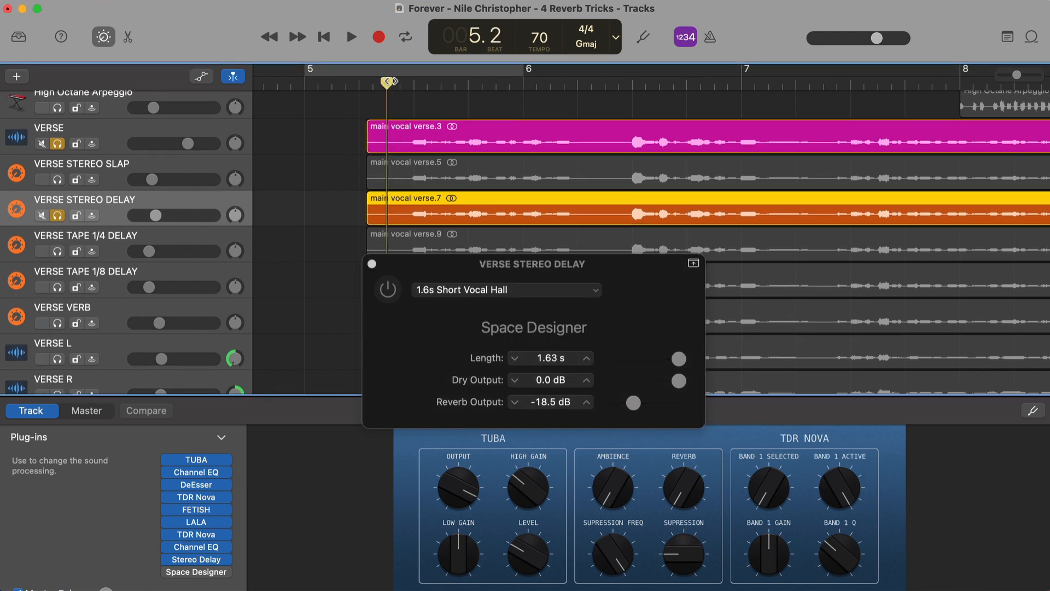
click(388, 293)
key(space)
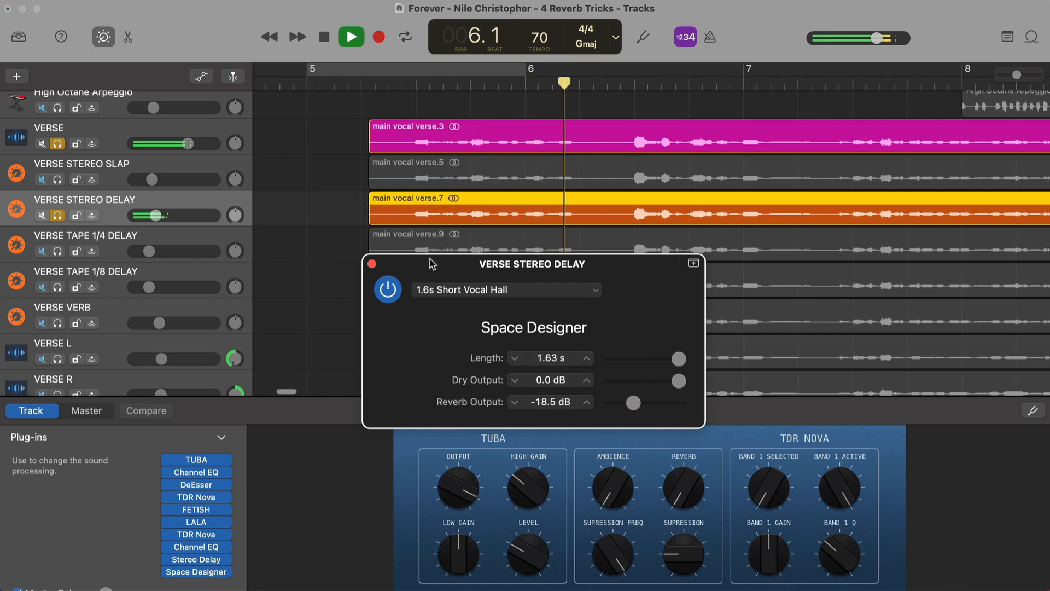
click(387, 289)
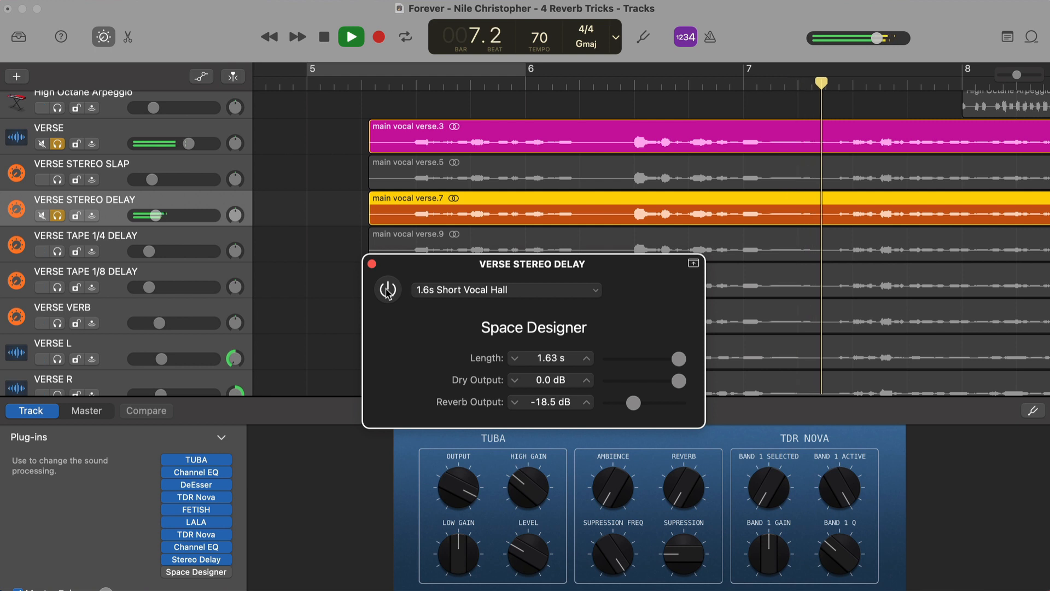
click(387, 289)
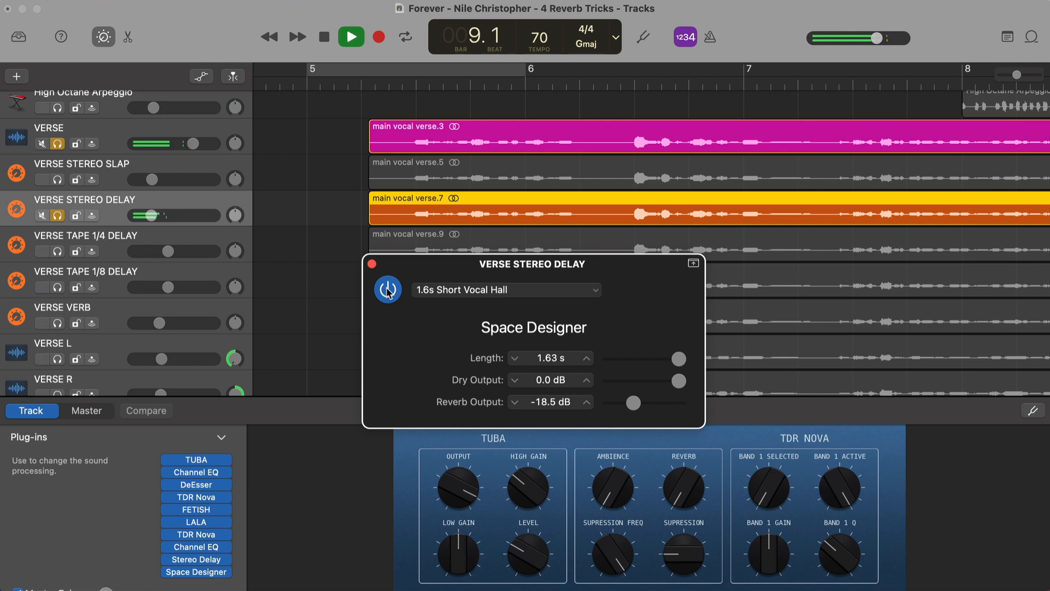
key(space)
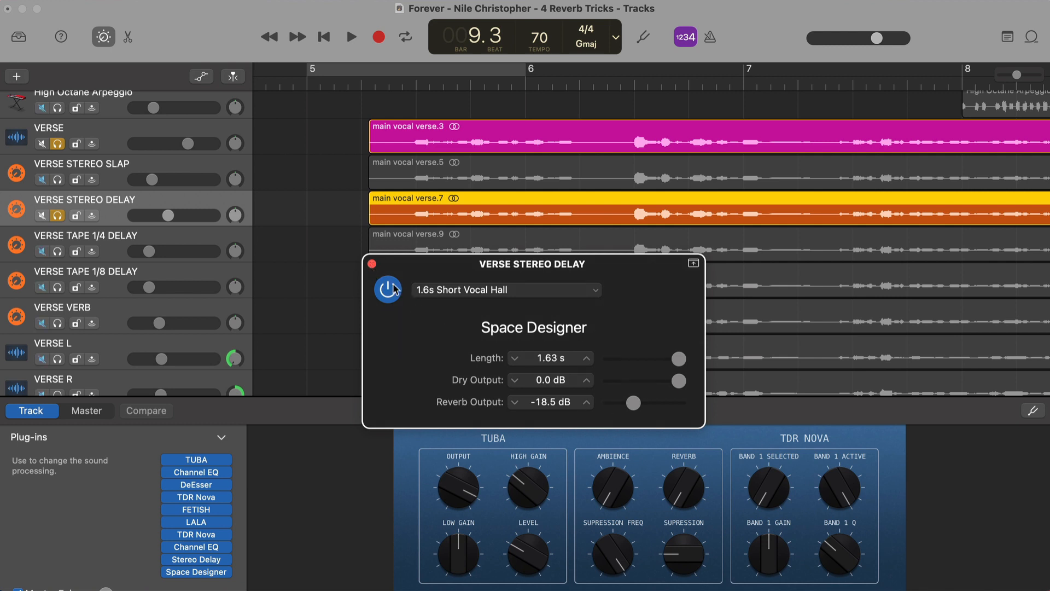
- Close the Space Designer window and unsolo the VERSE and VERSE STEREO DELAY tracks
click(372, 265)
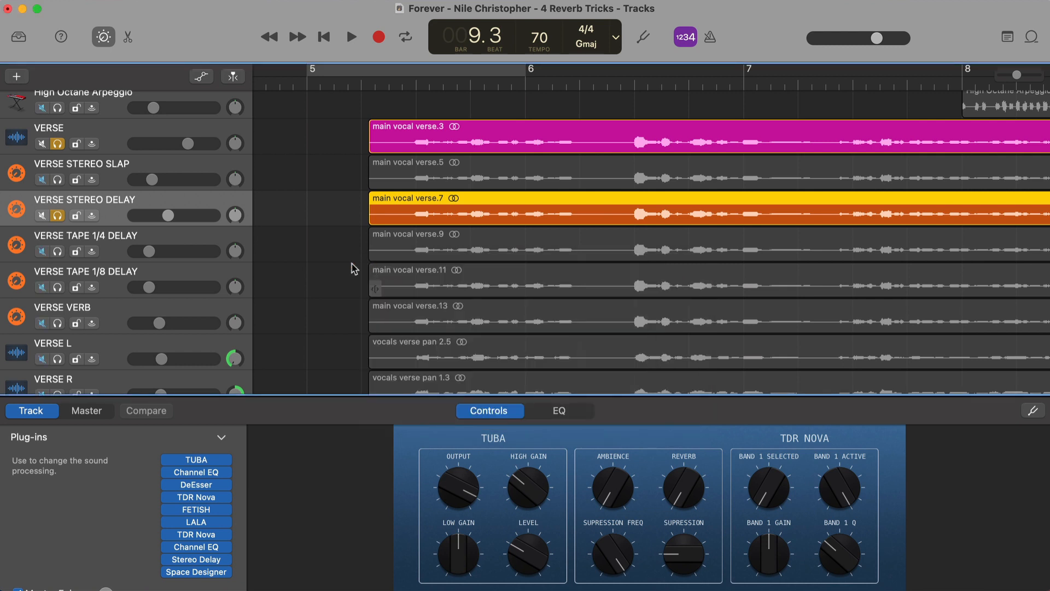
click(57, 144)
click(58, 215)
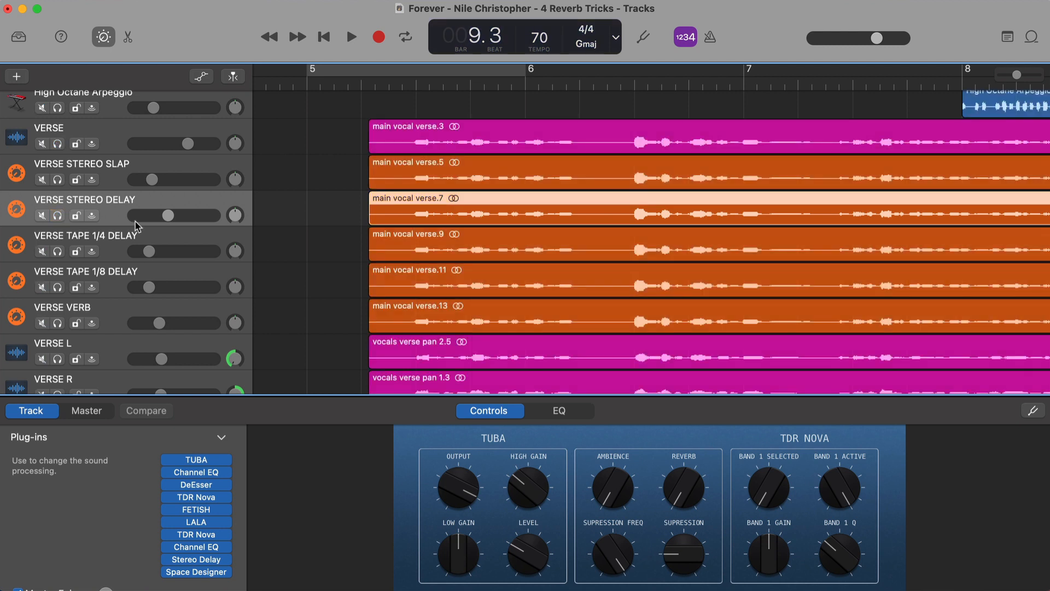